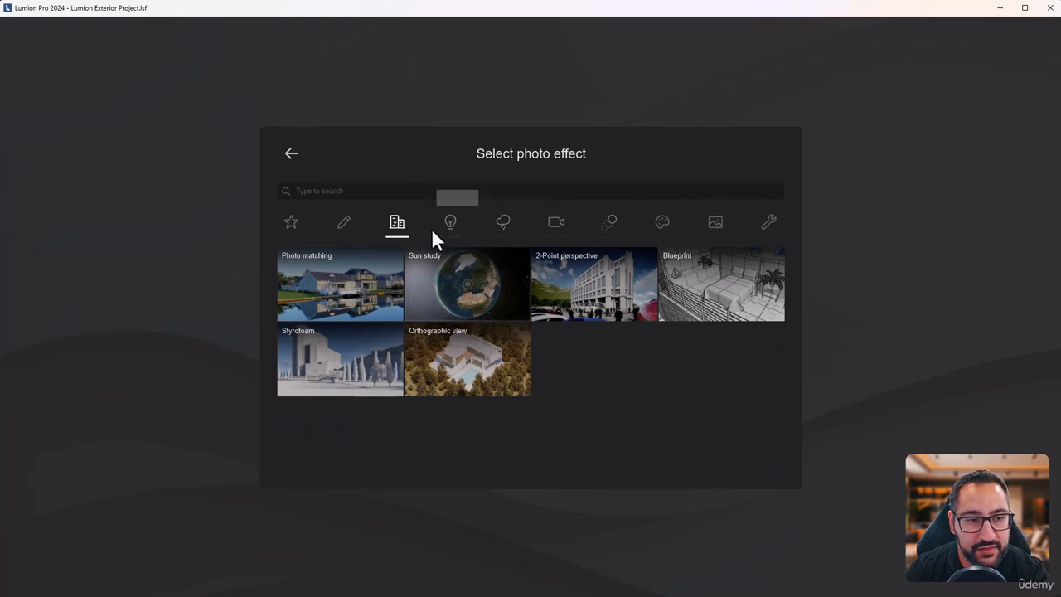
Step: Search the photo effects for "ray" and add the Ray tracing effect to photo 1
{"action": "left_click", "coordinate": [450, 223]}
{"action": "left_click", "coordinate": [503, 225]}
{"action": "left_click", "coordinate": [450, 232]}
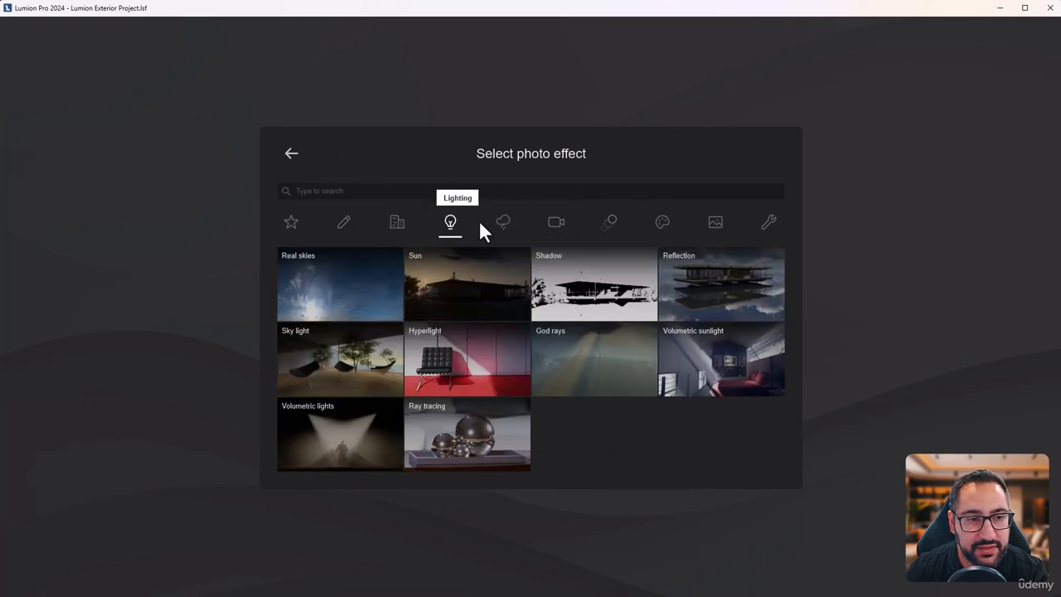
{"action": "left_click", "coordinate": [401, 232]}
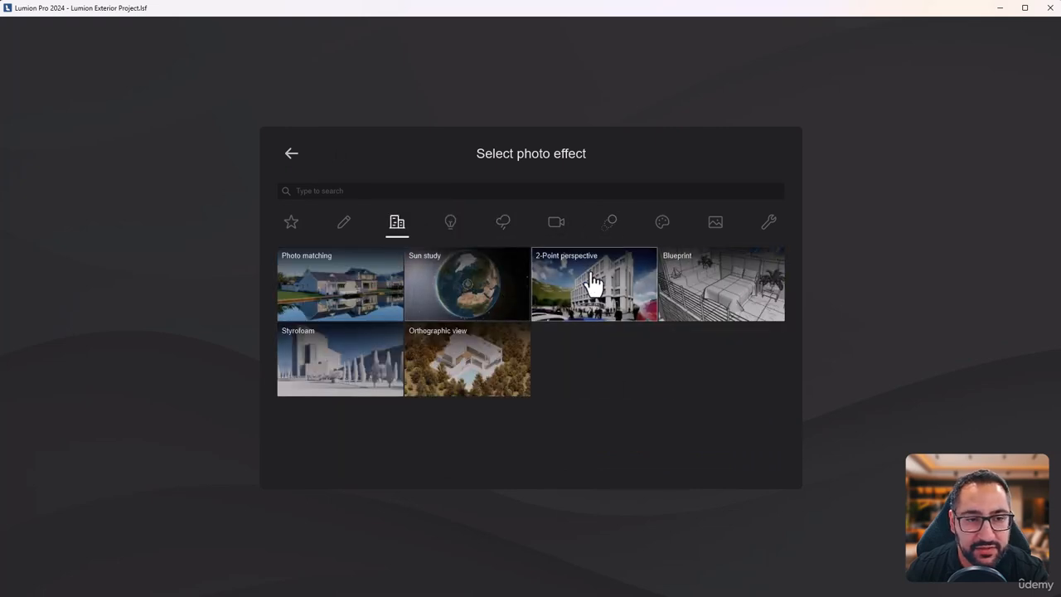
{"action": "left_click", "coordinate": [370, 193]}
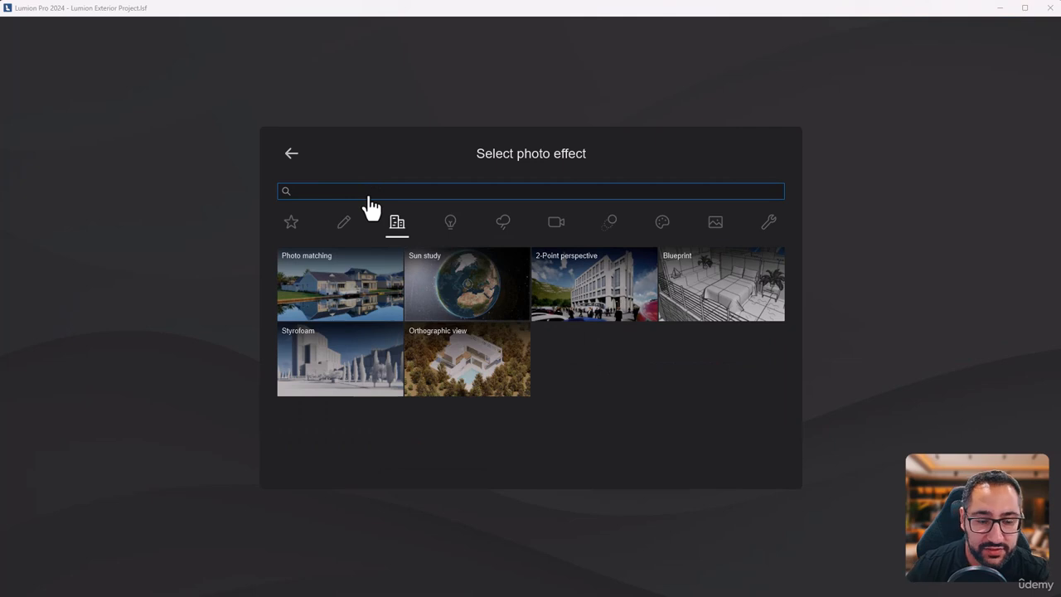
{"action": "type", "text": "ray"}
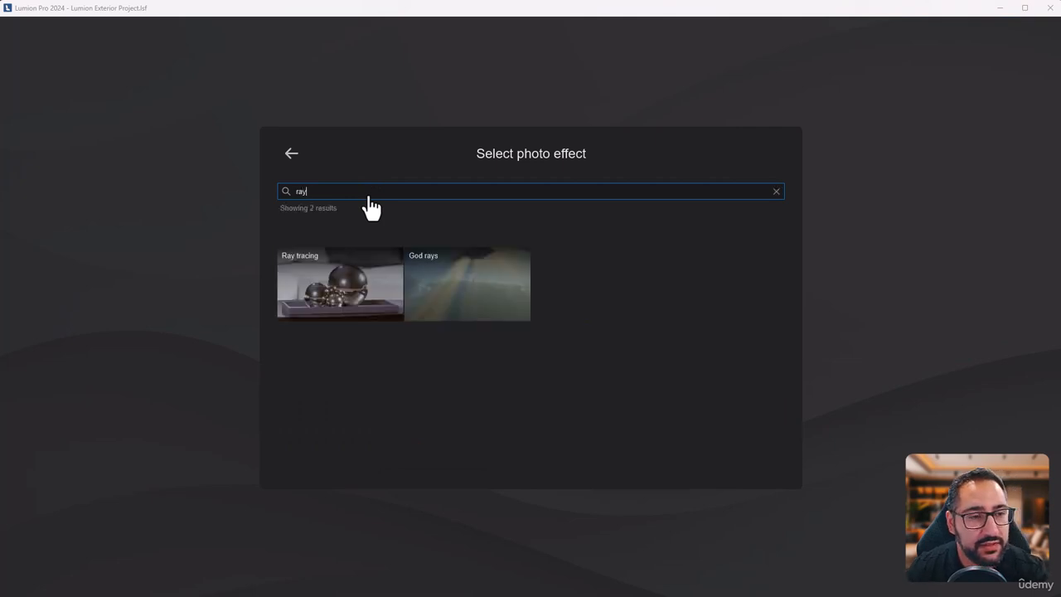
{"action": "left_click", "coordinate": [366, 310]}
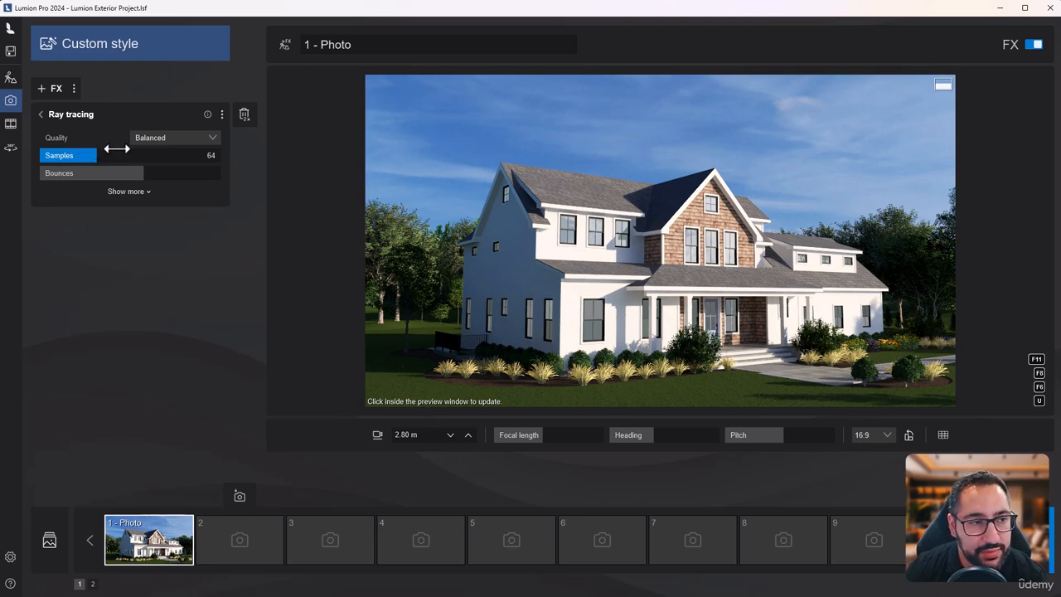
Step: Set the ray tracing quality to High, lower the samples to 128, and return to the effect list
{"action": "left_click", "coordinate": [171, 139]}
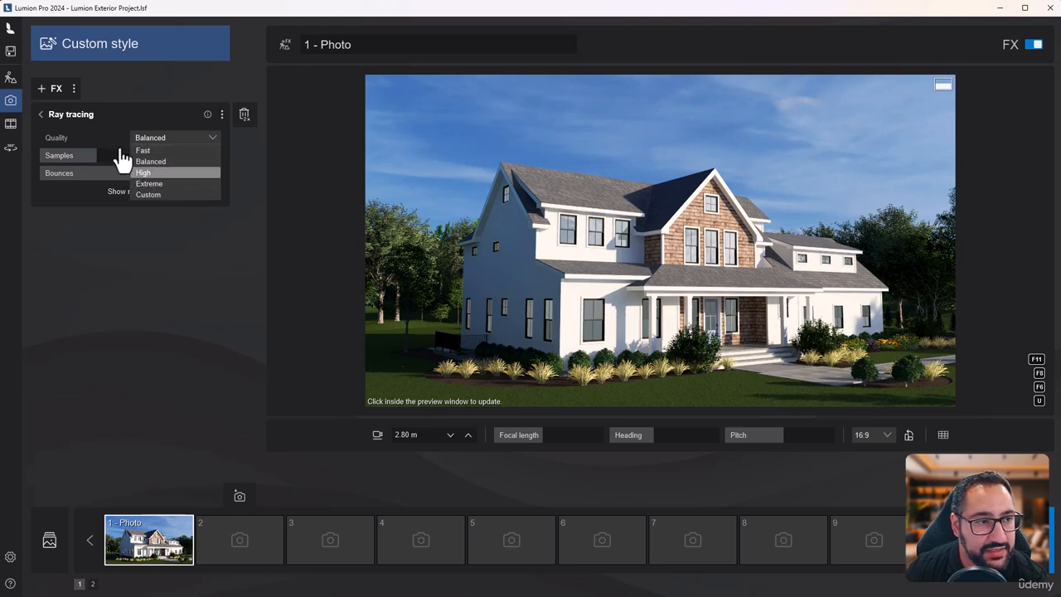
{"action": "left_click", "coordinate": [147, 172]}
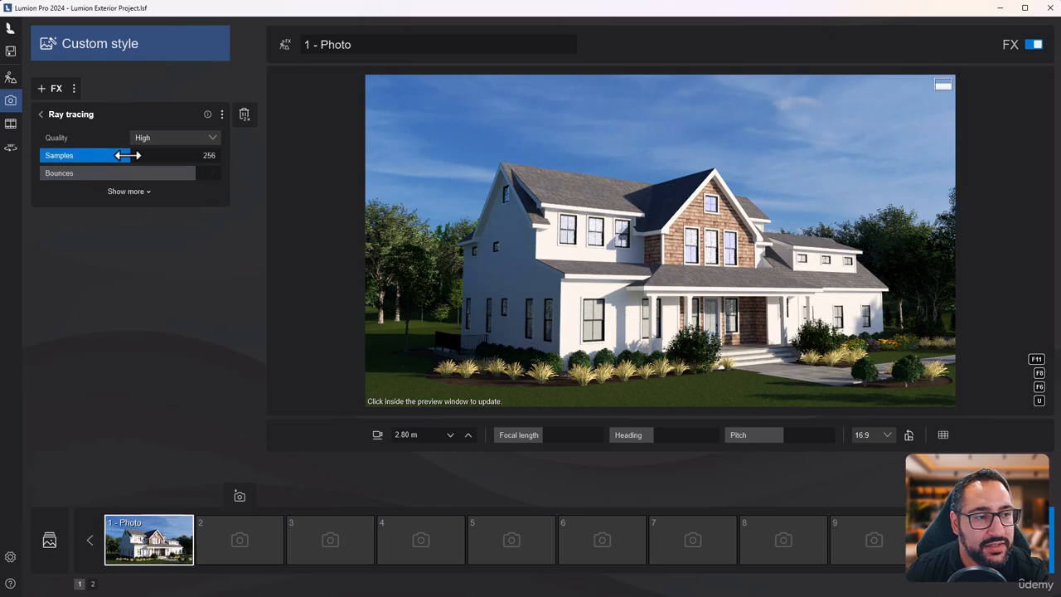
{"action": "left_click_drag", "start_coordinate": [128, 155], "coordinate": [111, 157]}
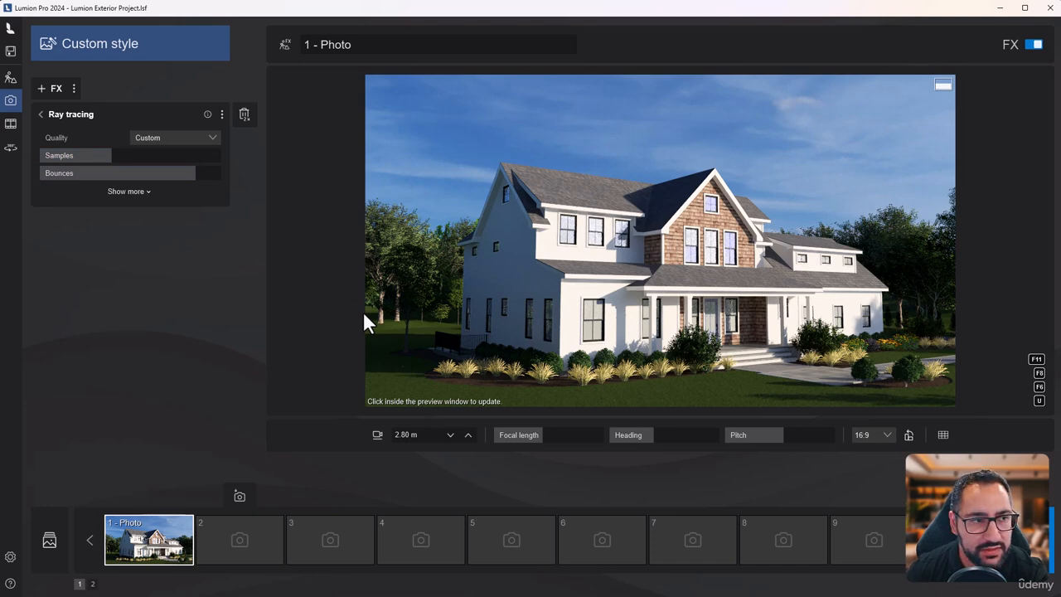
{"action": "left_click", "coordinate": [78, 120]}
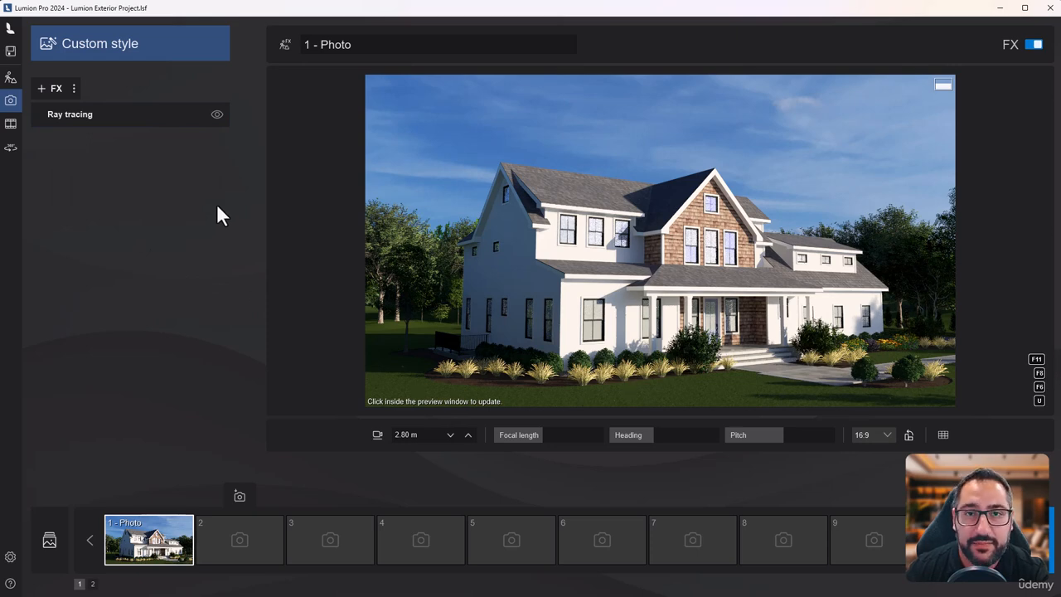
Step: Add the Real skies effect and apply the third-row middle sky from the first cloudy category
{"action": "left_click", "coordinate": [56, 90]}
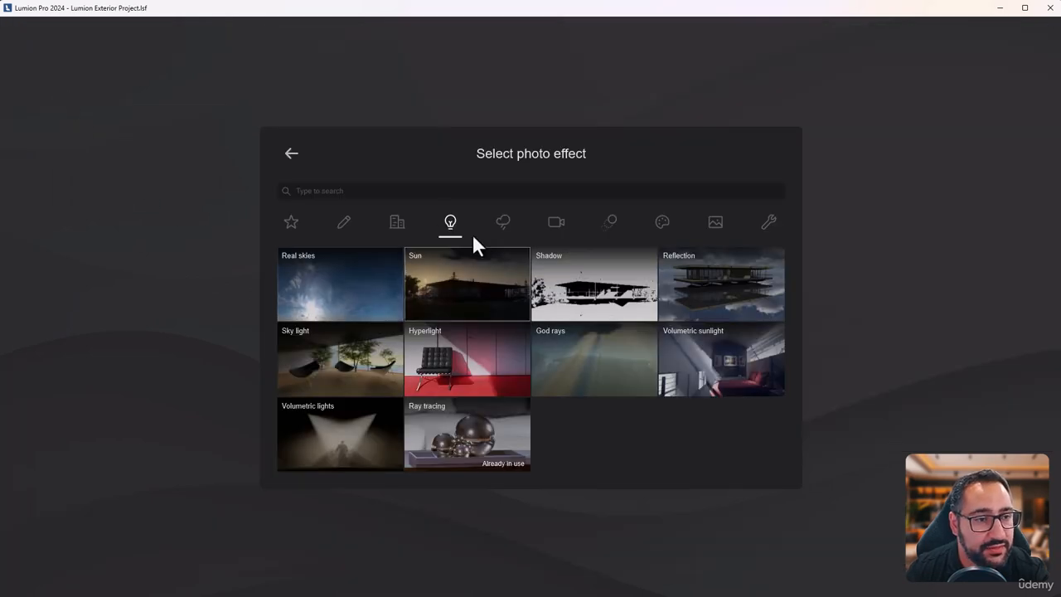
{"action": "left_click", "coordinate": [352, 305]}
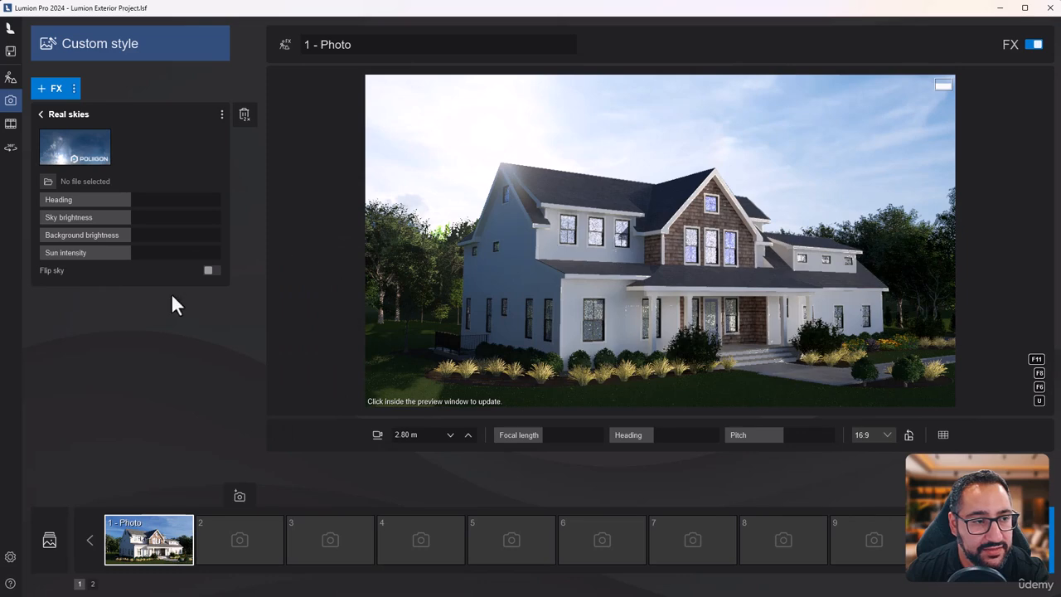
{"action": "left_click", "coordinate": [99, 162]}
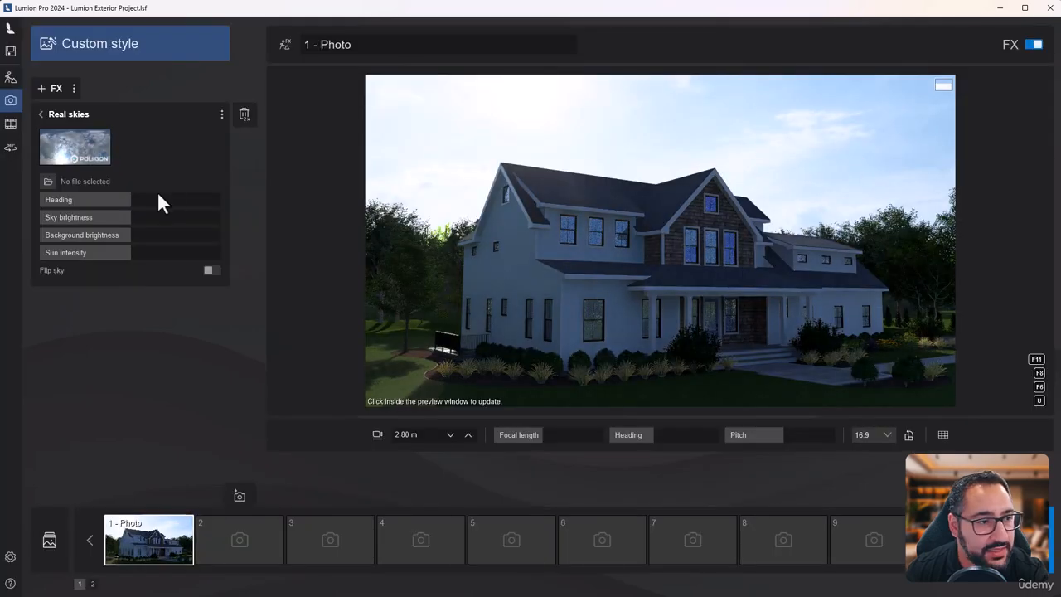
{"action": "left_click_drag", "start_coordinate": [159, 195], "coordinate": [812, 111]}
{"action": "left_click", "coordinate": [74, 145]}
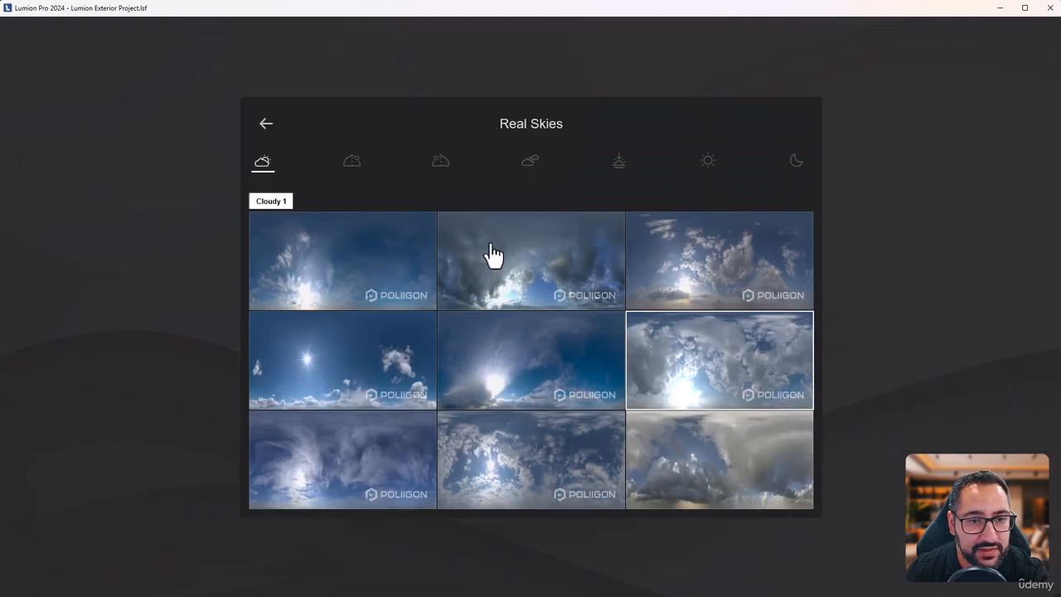
{"action": "left_click", "coordinate": [594, 452]}
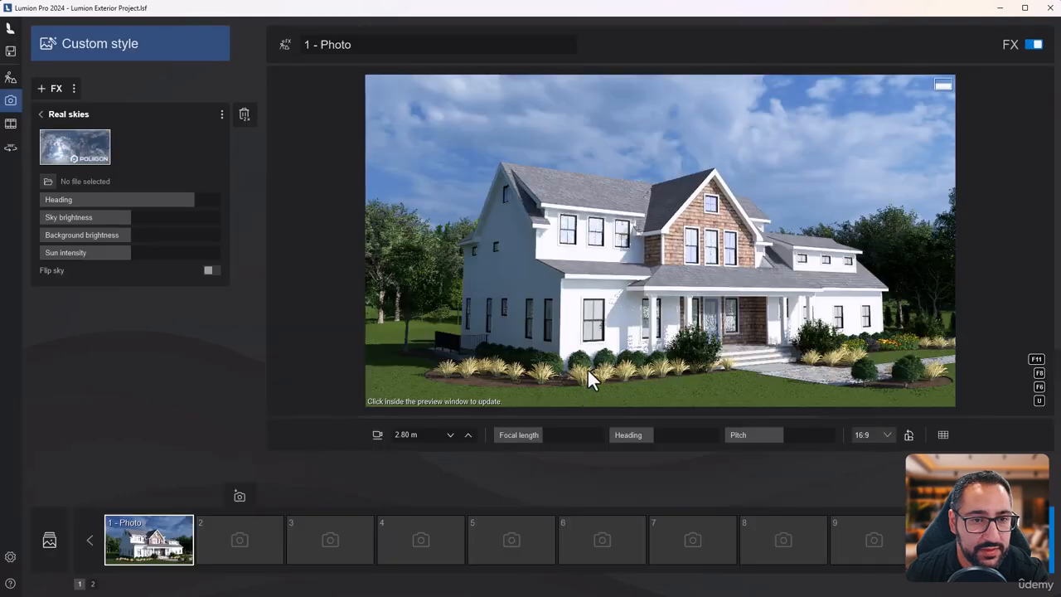
Step: Rotate the sky heading to near its minimum and raise the sky brightness, background brightness and sun intensity
{"action": "left_click_drag", "start_coordinate": [112, 201], "coordinate": [242, 198]}
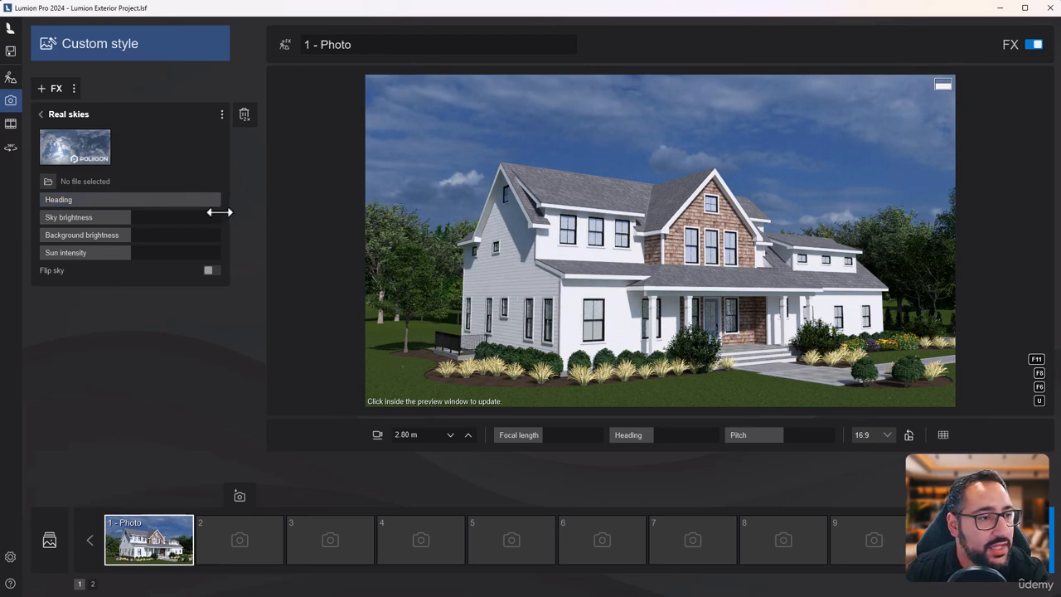
{"action": "left_click_drag", "start_coordinate": [214, 200], "coordinate": [60, 217]}
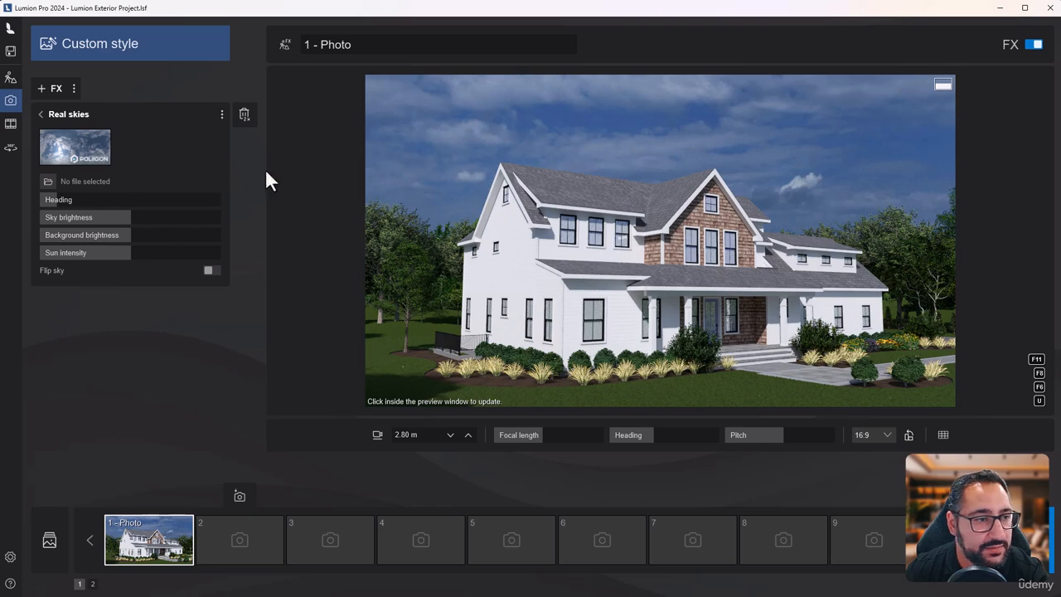
{"action": "left_click_drag", "start_coordinate": [137, 218], "coordinate": [207, 250]}
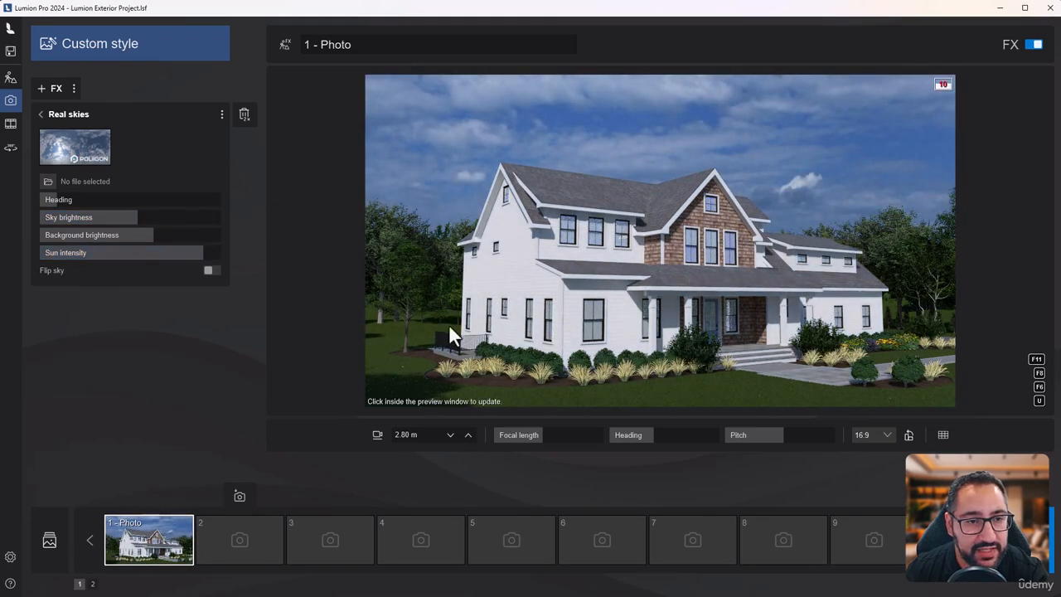
{"action": "left_click_drag", "start_coordinate": [130, 258], "coordinate": [195, 253]}
Step: Lower the camera to 2.30 m, slightly increase the focal length, and store the view in photo 1
{"action": "right_click_drag", "start_coordinate": [751, 278], "coordinate": [760, 293]}
{"action": "key", "text": "e"}
{"action": "key", "text": "q"}
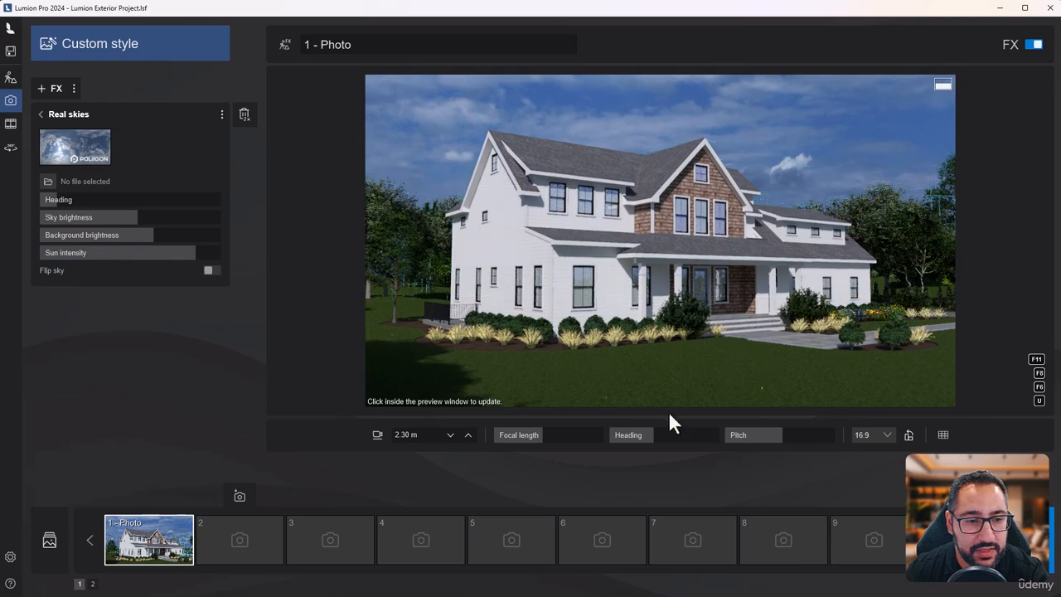
{"action": "left_click_drag", "start_coordinate": [543, 435], "coordinate": [554, 435]}
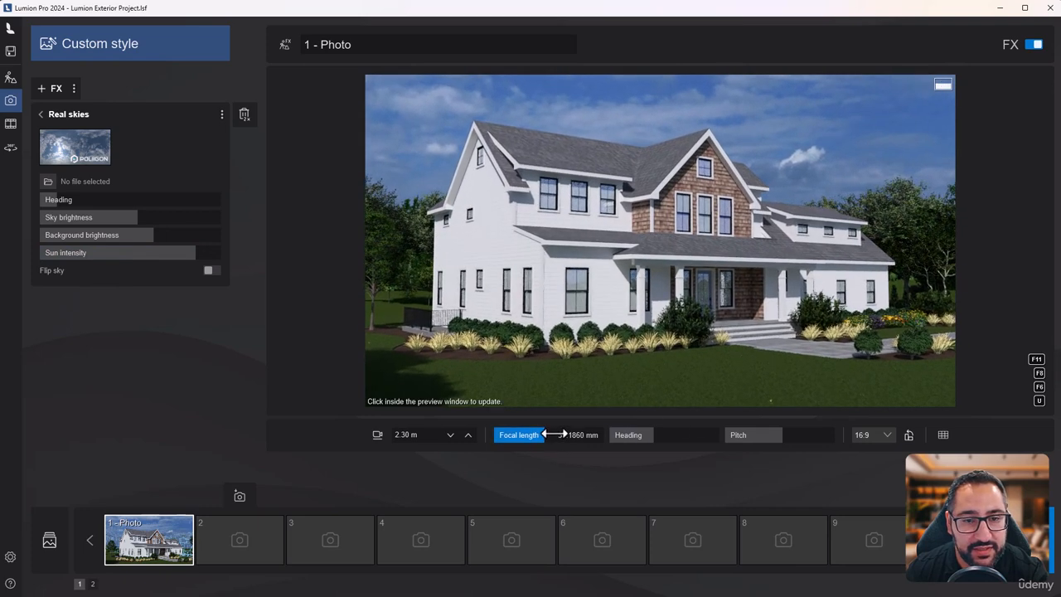
{"action": "mouse_move", "coordinate": [131, 522]}
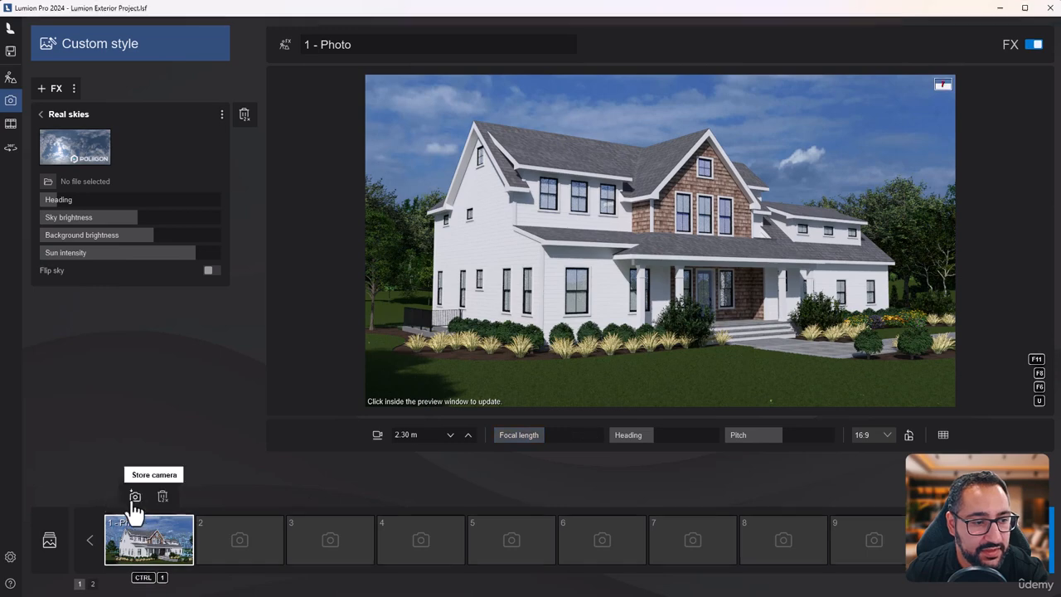
{"action": "left_click", "coordinate": [135, 496]}
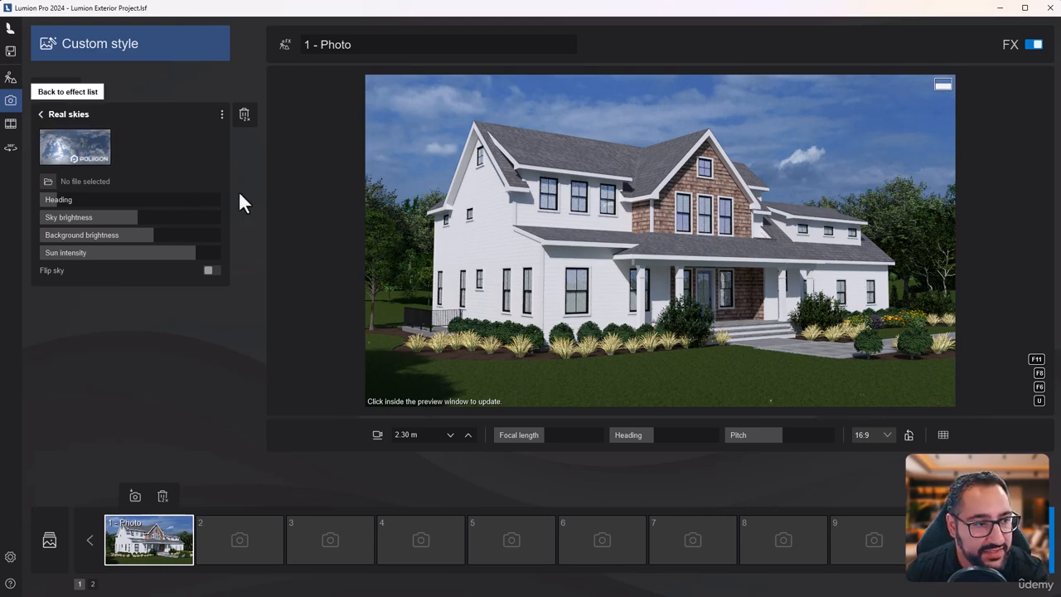
Step: Leave the Real skies settings and update the ray-traced preview to check the house
{"action": "left_click", "coordinate": [41, 113]}
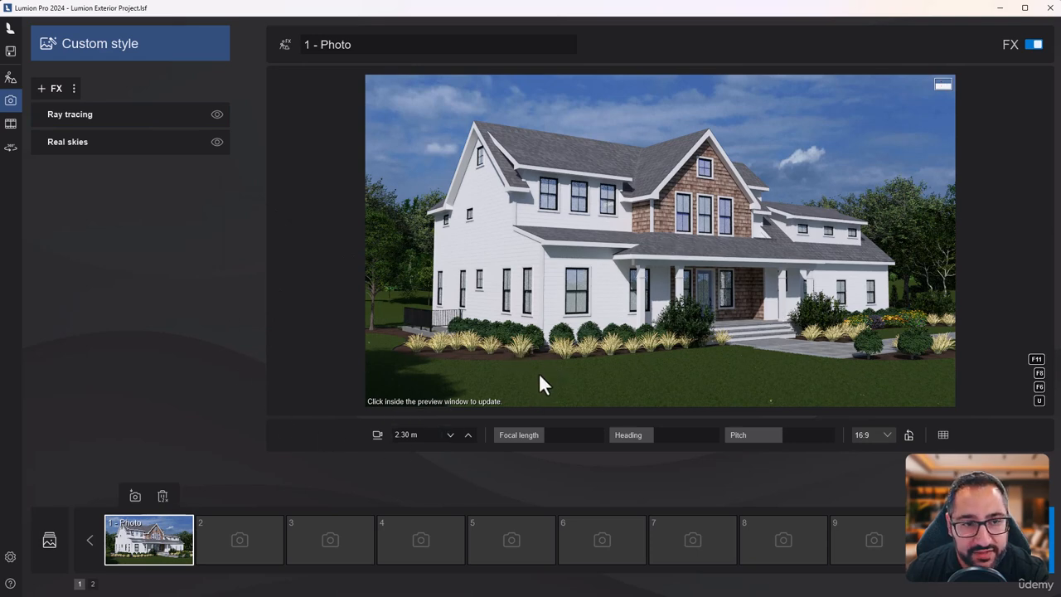
{"action": "left_click", "coordinate": [441, 353]}
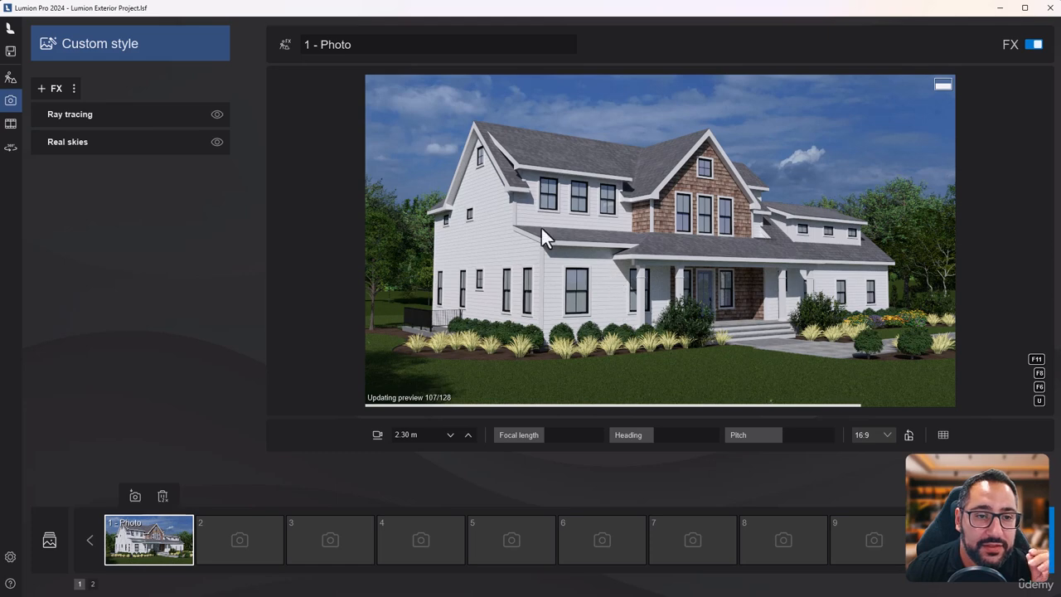
{"action": "left_click", "coordinate": [515, 434]}
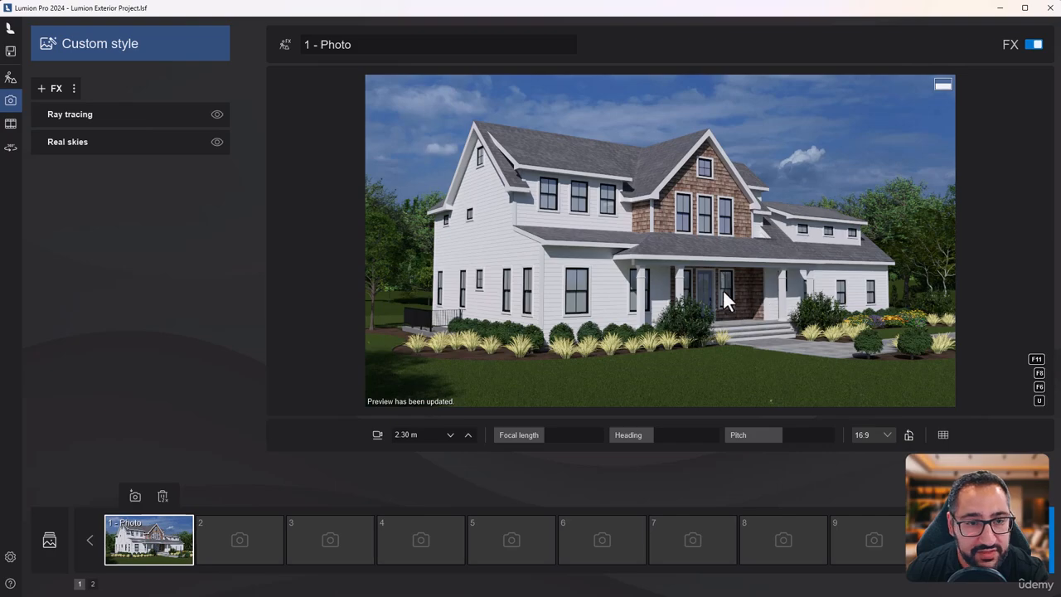
Step: Switch to build mode, open the window glass material for editing, and raise its reflectivity to about 85%
{"action": "left_click", "coordinate": [11, 80]}
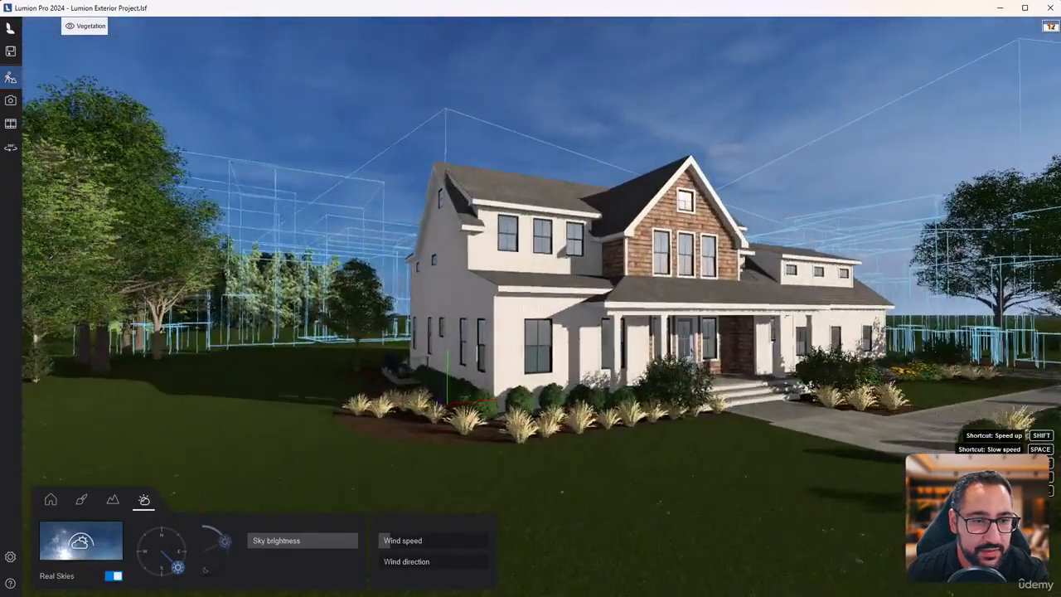
{"action": "key", "text": "shift+w"}
{"action": "left_click", "coordinate": [82, 502]}
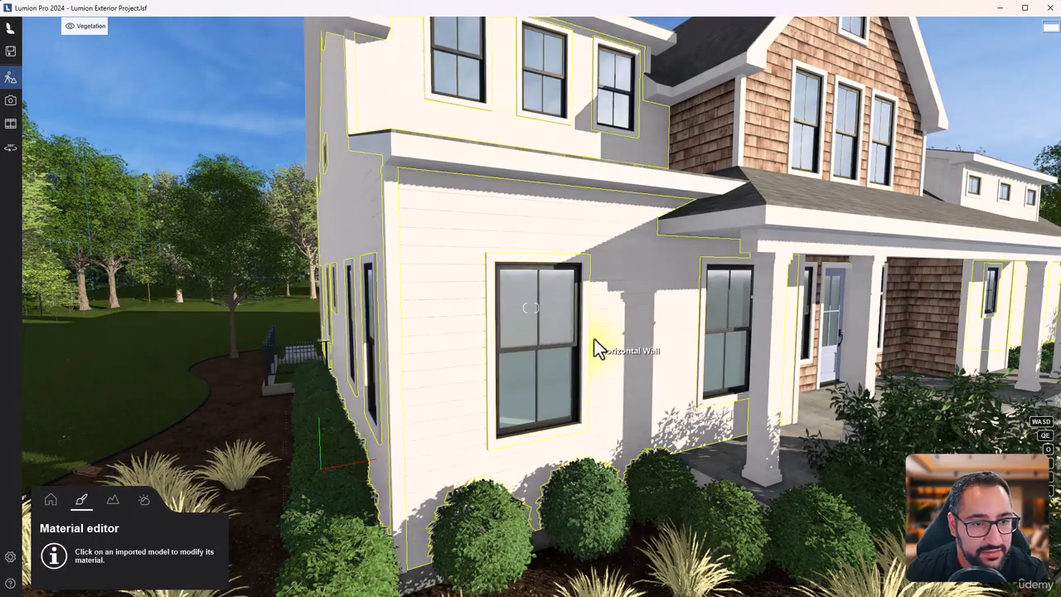
{"action": "left_click", "coordinate": [556, 319]}
{"action": "key", "text": "w"}
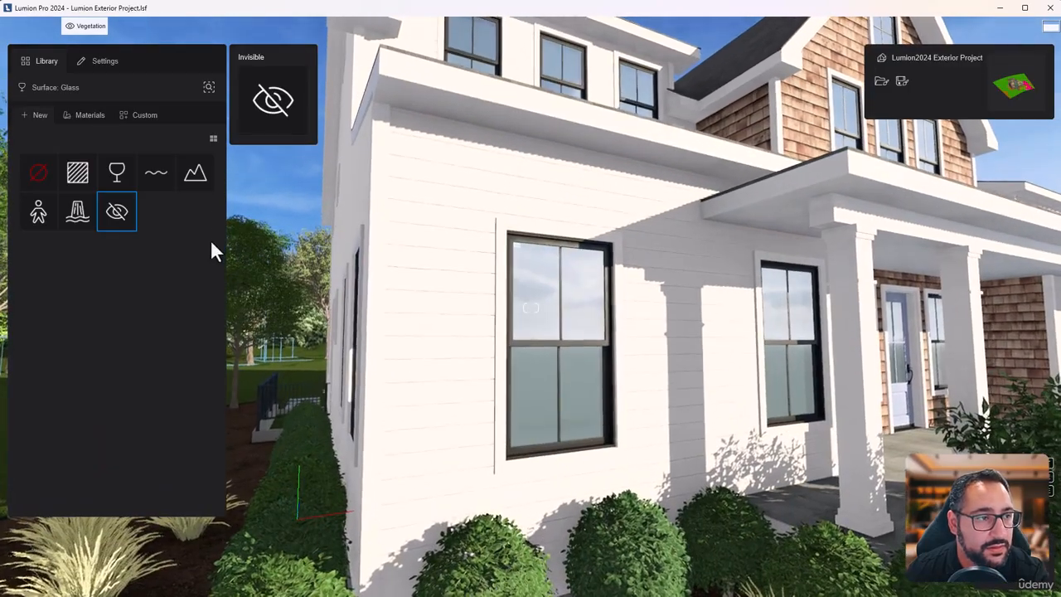
{"action": "left_click", "coordinate": [570, 290]}
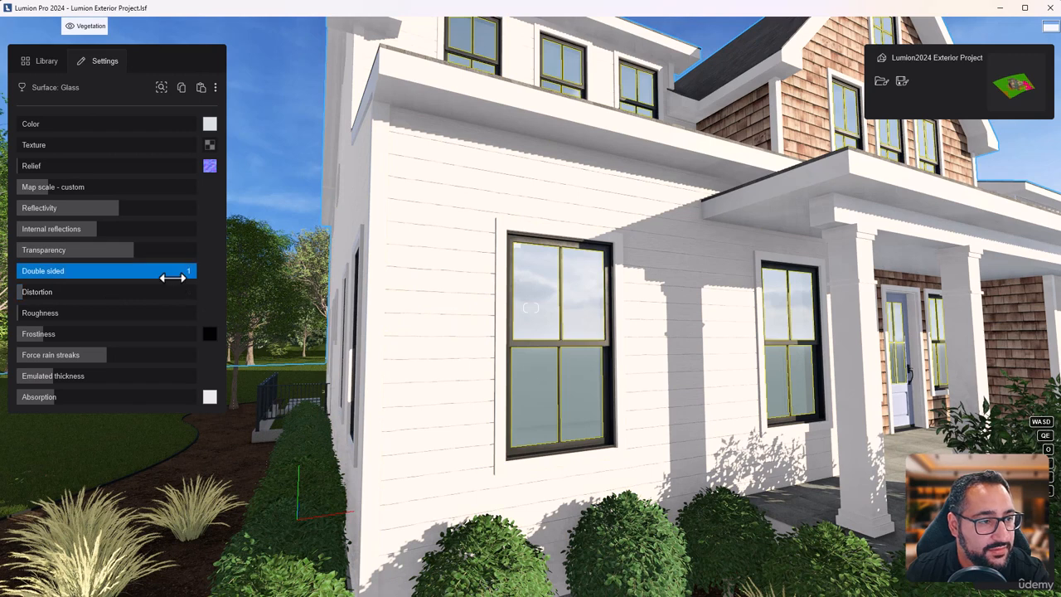
{"action": "left_click_drag", "start_coordinate": [119, 207], "coordinate": [182, 212]}
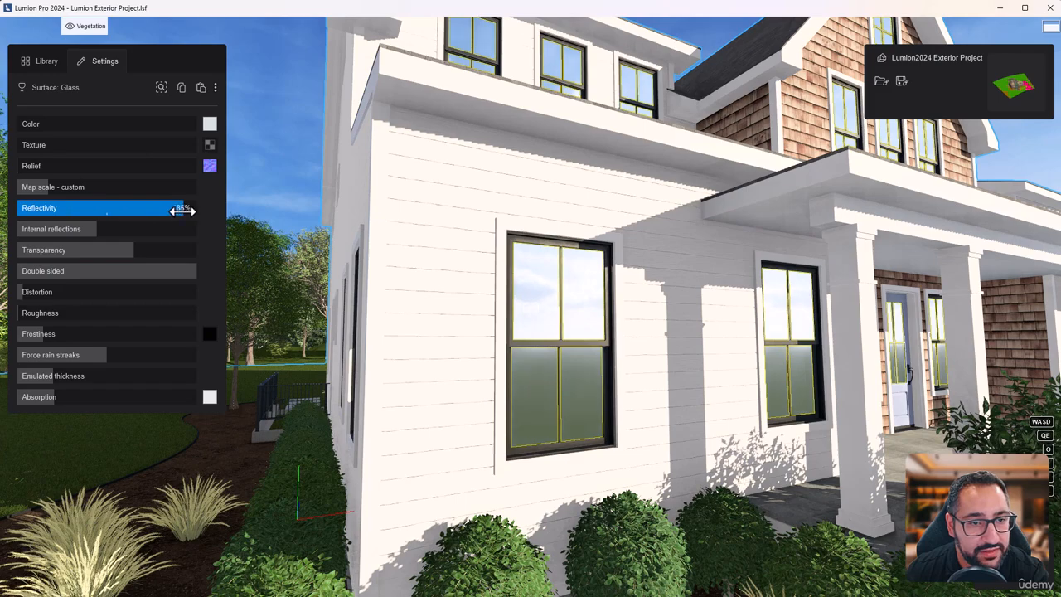
Step: Raise the window glass transparency, reduce its frostiness to the minimum, and save the material changes
{"action": "key", "text": "q"}
{"action": "key", "text": "q"}
{"action": "right_click_drag", "start_coordinate": [717, 339], "coordinate": [526, 308]}
{"action": "key", "text": "w"}
{"action": "key", "text": "w"}
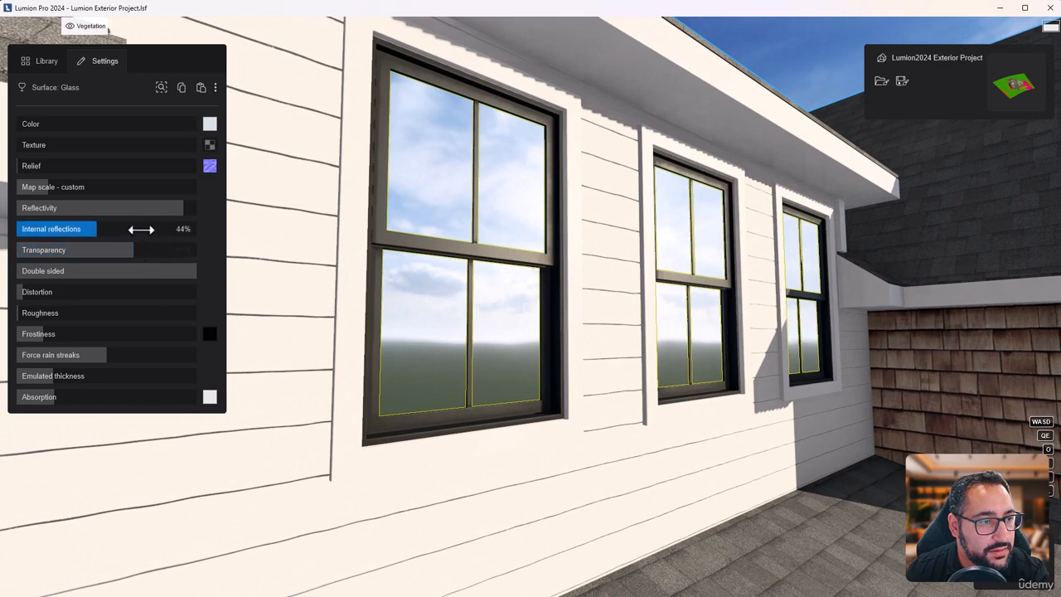
{"action": "left_click_drag", "start_coordinate": [132, 248], "coordinate": [179, 262]}
{"action": "left_click_drag", "start_coordinate": [28, 291], "coordinate": [18, 298]}
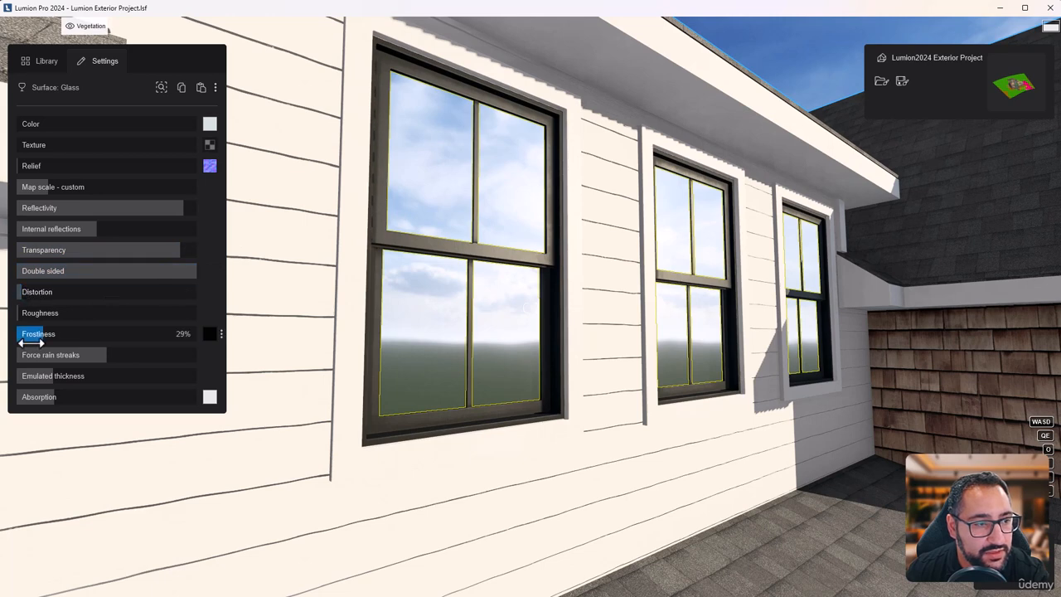
{"action": "left_click_drag", "start_coordinate": [36, 334], "coordinate": [17, 349]}
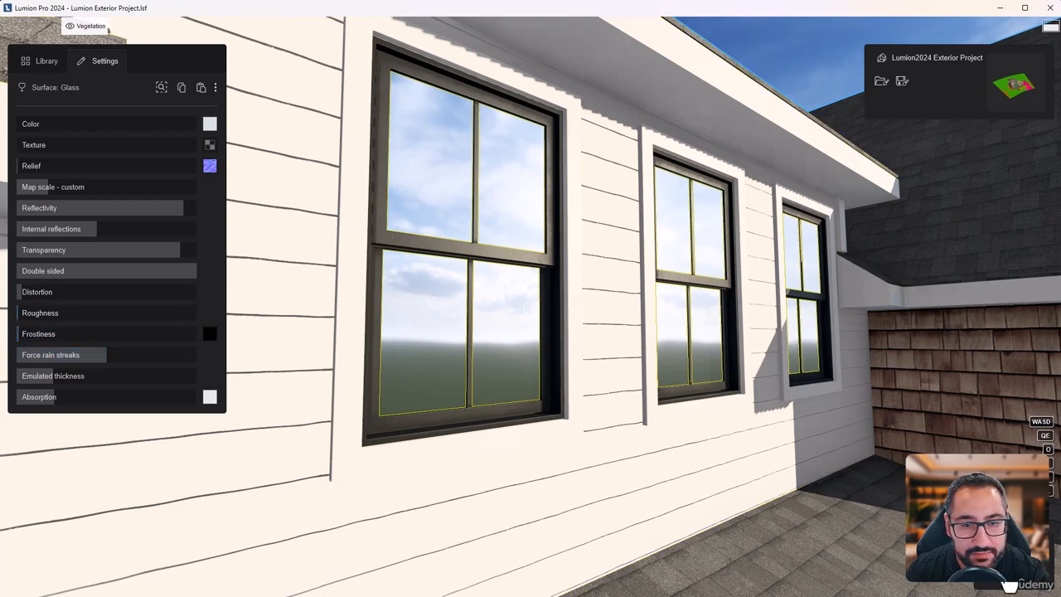
{"action": "left_click", "coordinate": [1039, 565]}
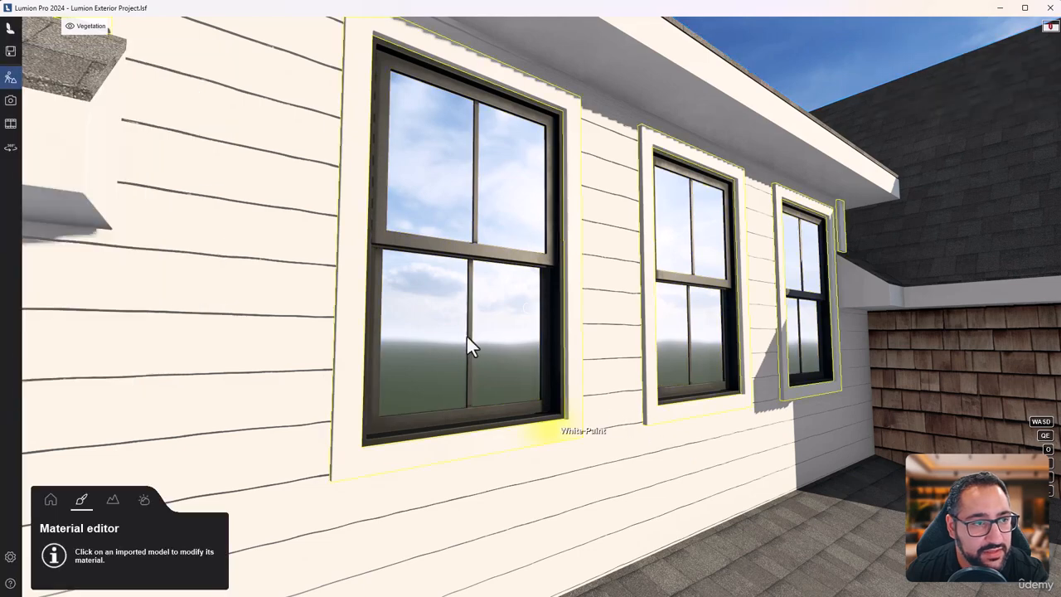
Step: Return to photo mode and recall the stored camera view of photo 1
{"action": "left_click", "coordinate": [12, 107]}
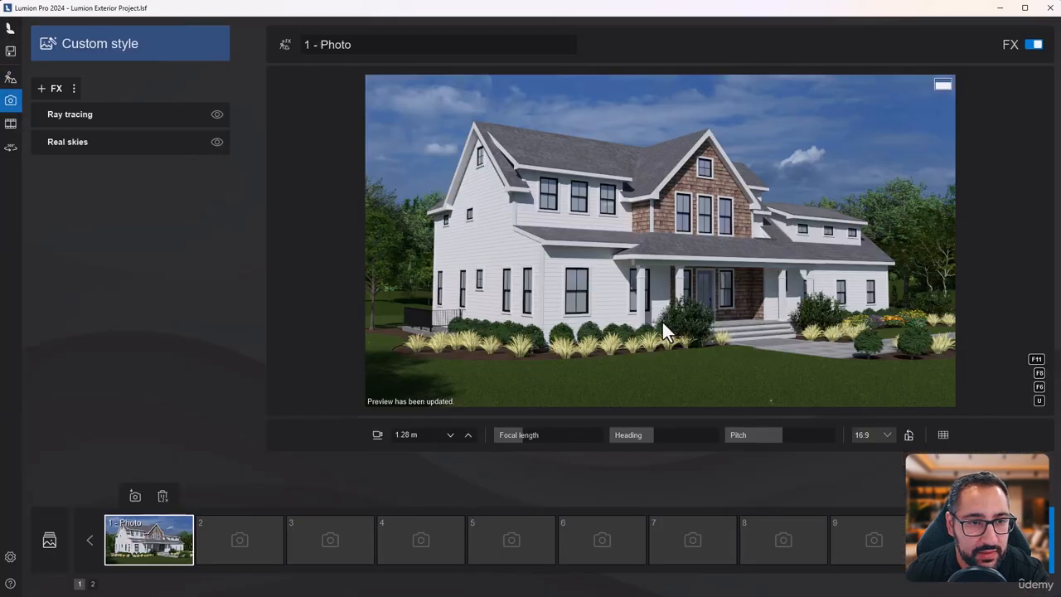
{"action": "key", "text": "shift+1"}
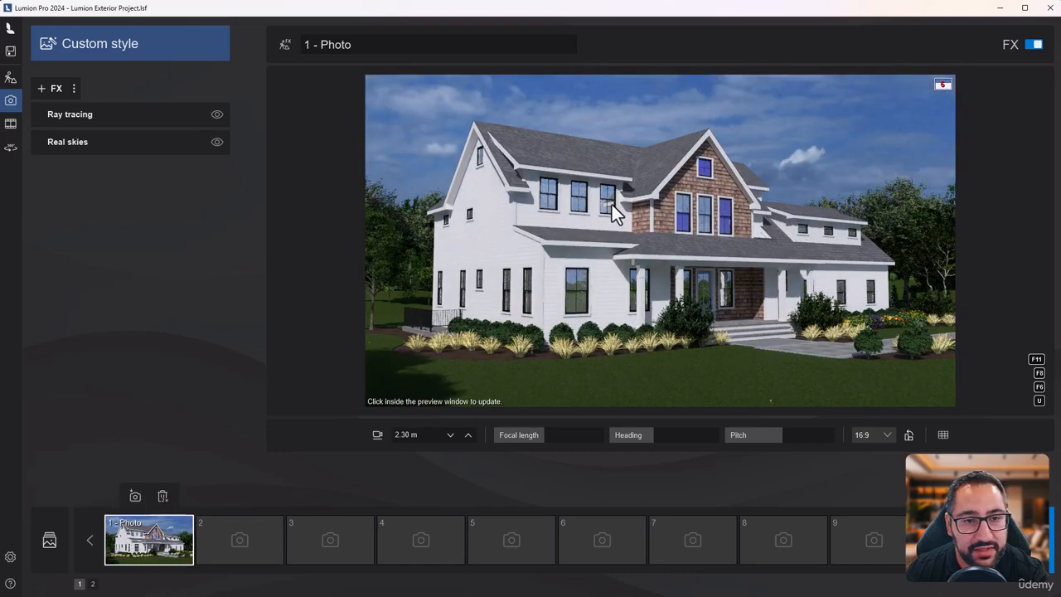
Step: Update the ray-traced photo preview and reopen the window Glass material for editing in build mode
{"action": "left_click", "coordinate": [751, 317]}
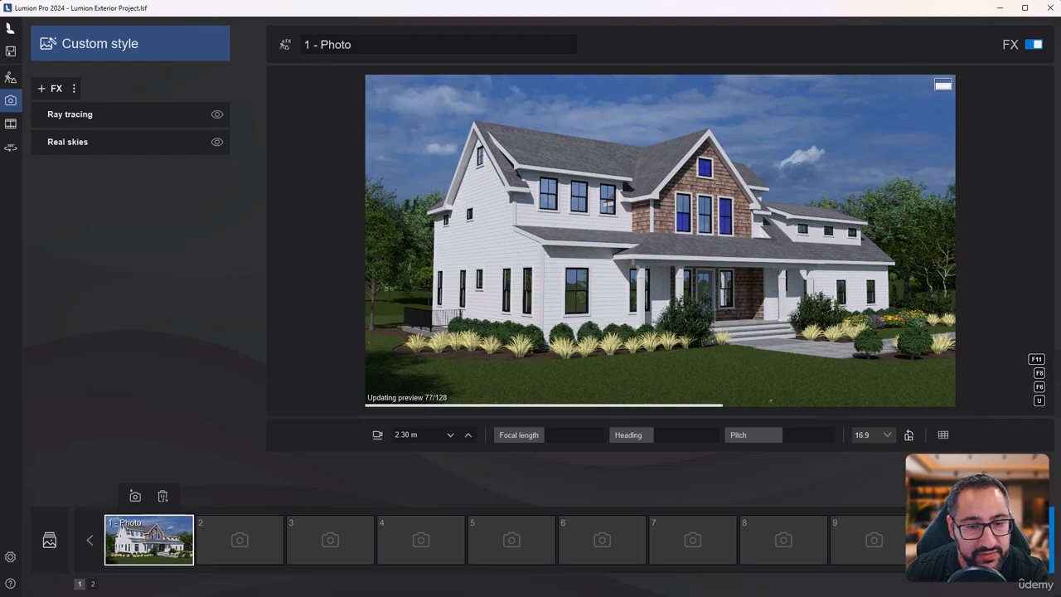
{"action": "left_click", "coordinate": [11, 81]}
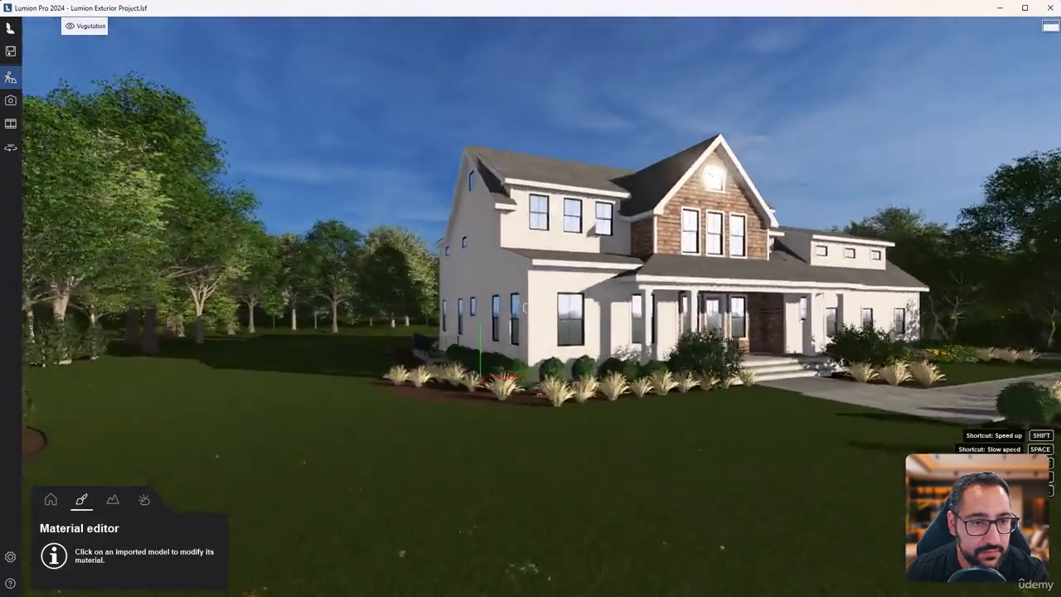
{"action": "left_click", "coordinate": [573, 352]}
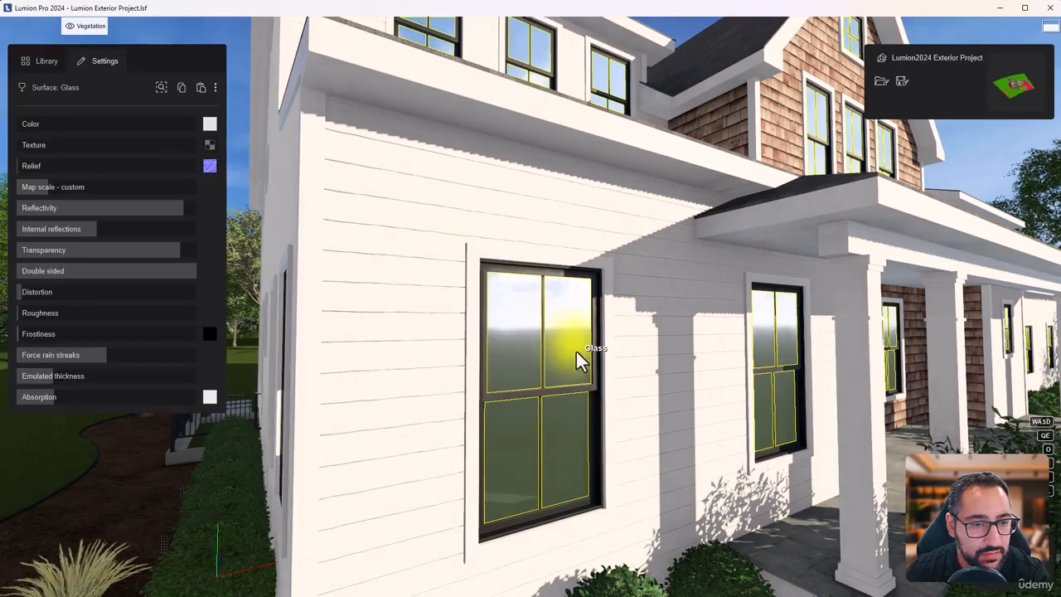
Step: Reduce the window glass material's relief and distortion to almost nothing
{"action": "left_click_drag", "start_coordinate": [141, 298], "coordinate": [15, 298]}
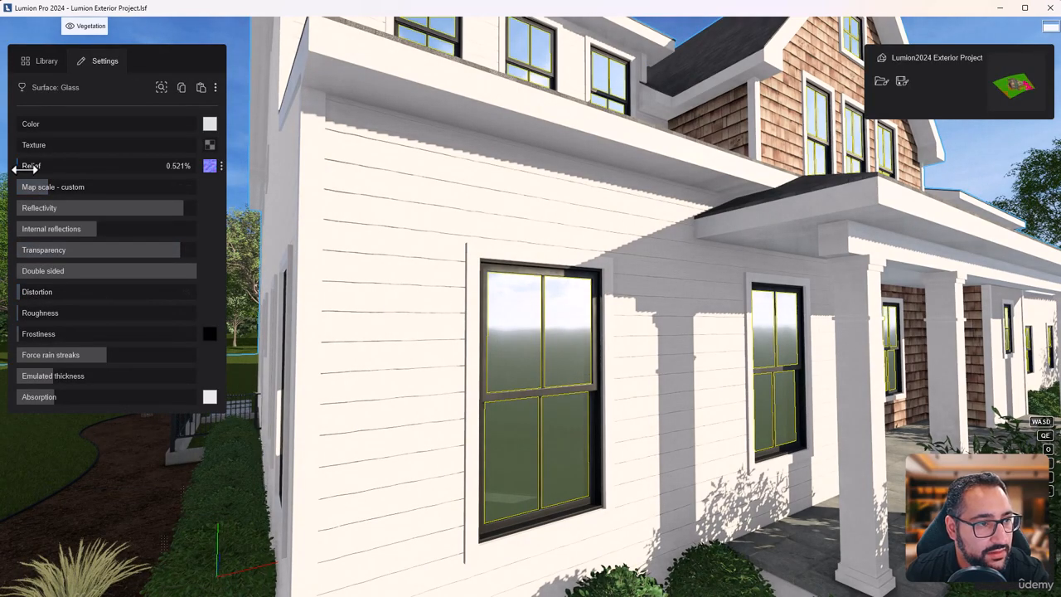
{"action": "left_click_drag", "start_coordinate": [23, 169], "coordinate": [19, 169]}
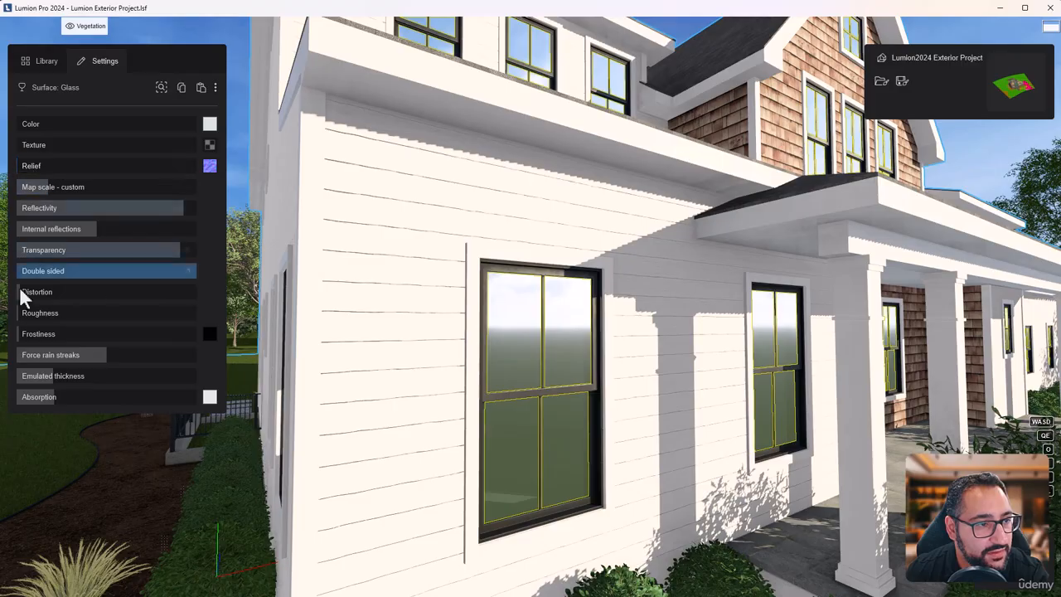
{"action": "left_click_drag", "start_coordinate": [18, 295], "coordinate": [21, 297]}
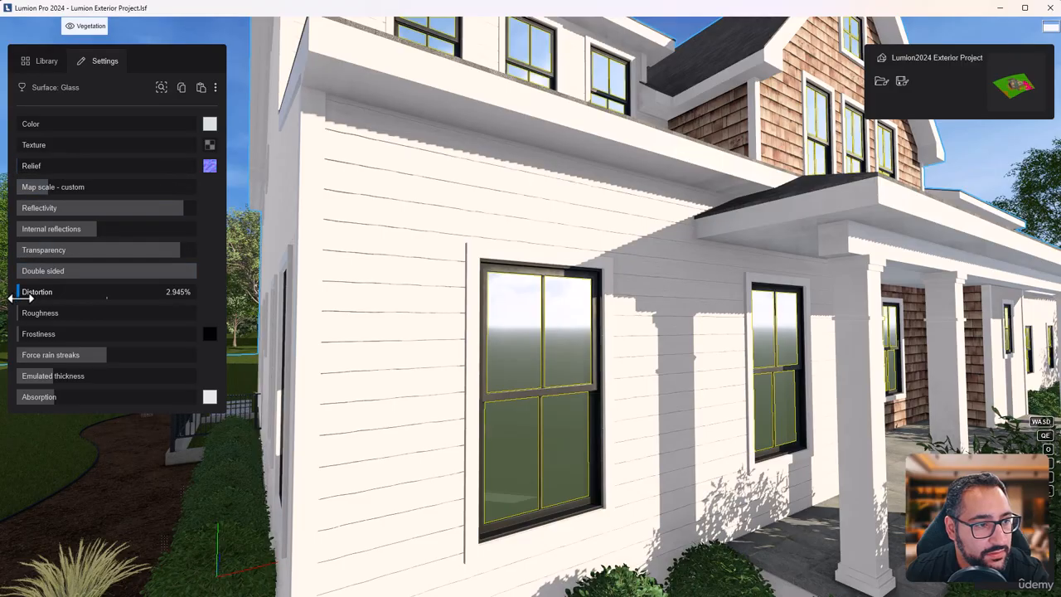
Step: Lower the glass material's Double sided setting to the minimum, save the changes and return to photo mode
{"action": "key", "text": "w"}
{"action": "right_click_drag", "start_coordinate": [687, 268], "coordinate": [531, 308]}
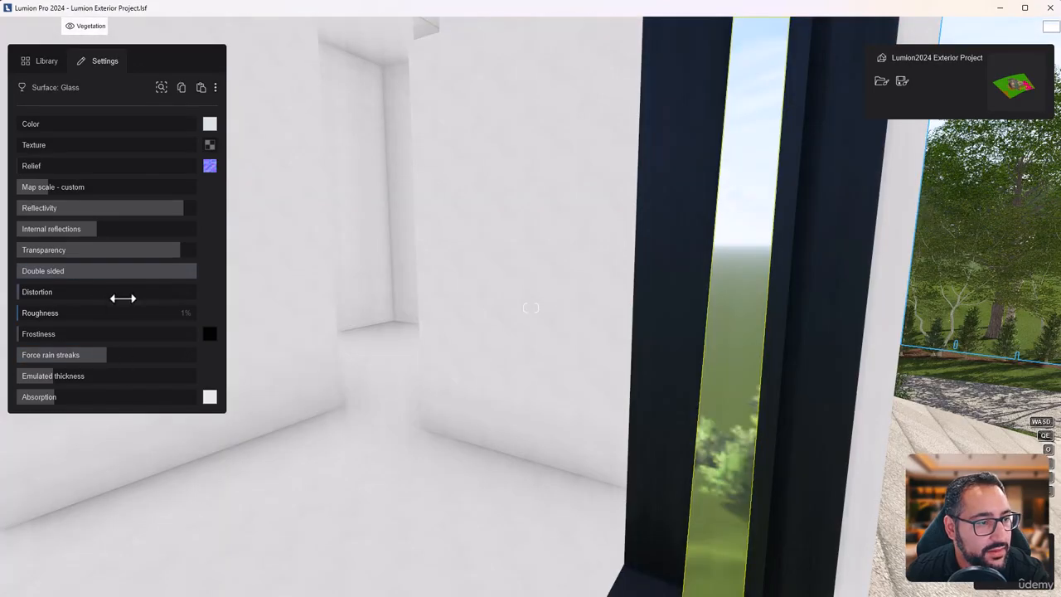
{"action": "left_click_drag", "start_coordinate": [177, 272], "coordinate": [25, 271]}
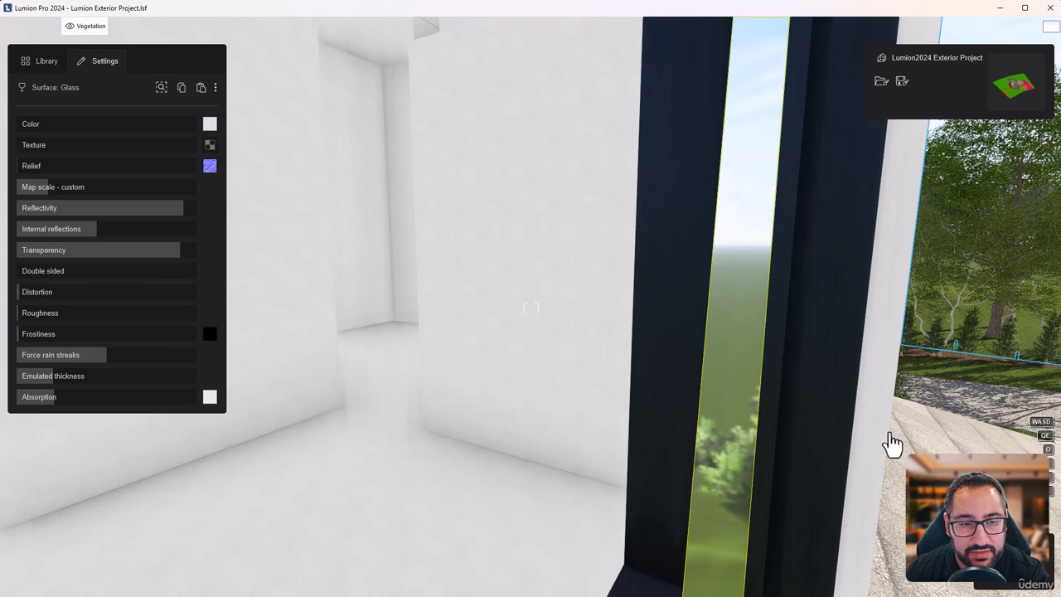
{"action": "left_click", "coordinate": [1014, 580]}
{"action": "left_click", "coordinate": [11, 100]}
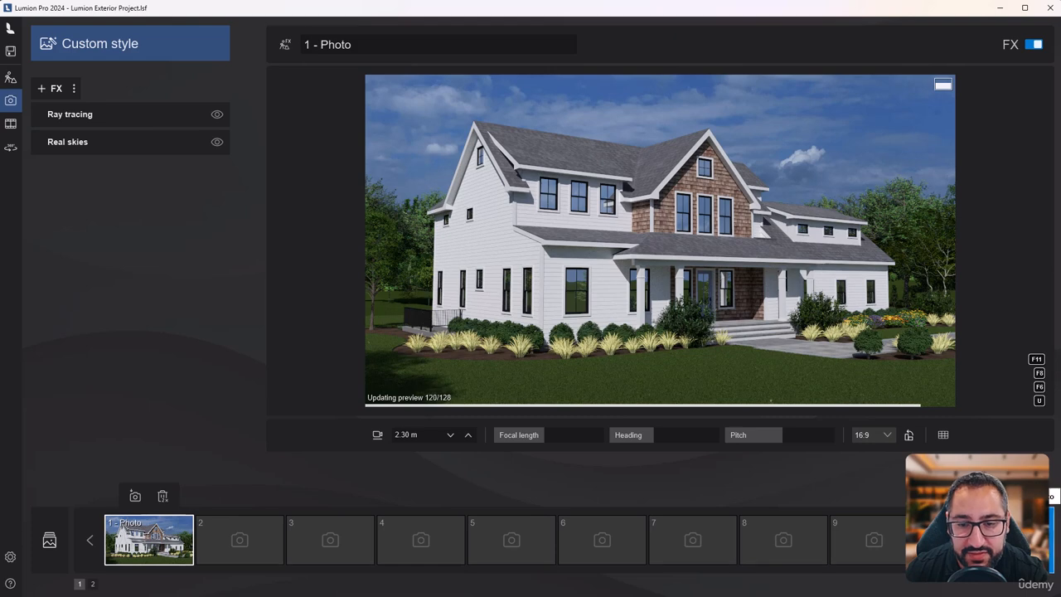
Step: Render the current shot at Desktop size, 1920x1080, save the image file, and close the finished render
{"action": "left_click", "coordinate": [1033, 539]}
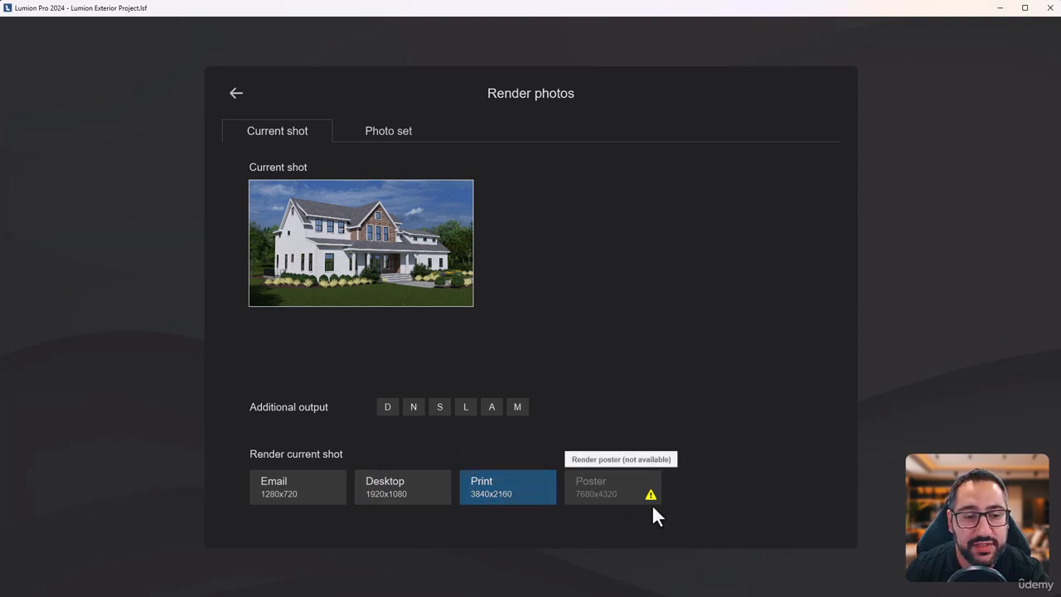
{"action": "left_click", "coordinate": [427, 502]}
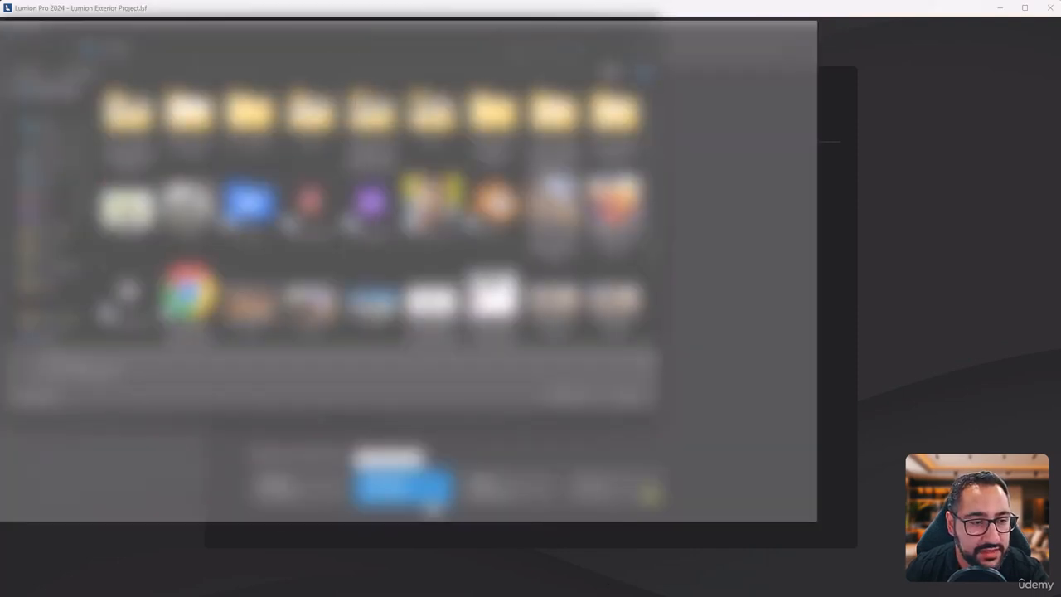
{"action": "left_click_drag", "start_coordinate": [354, 38], "coordinate": [442, 63]}
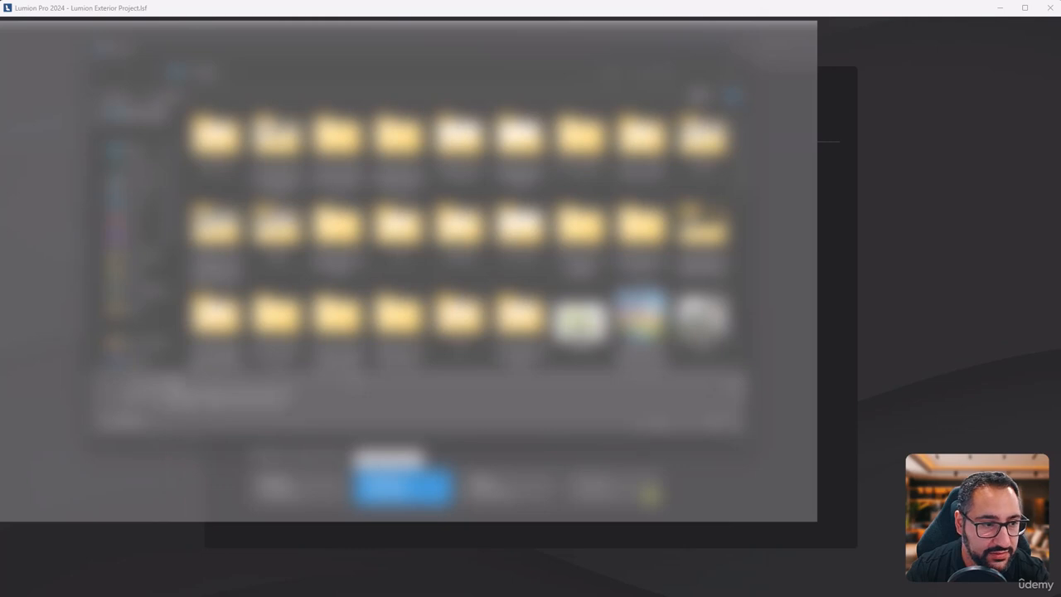
{"action": "key", "text": "Return"}
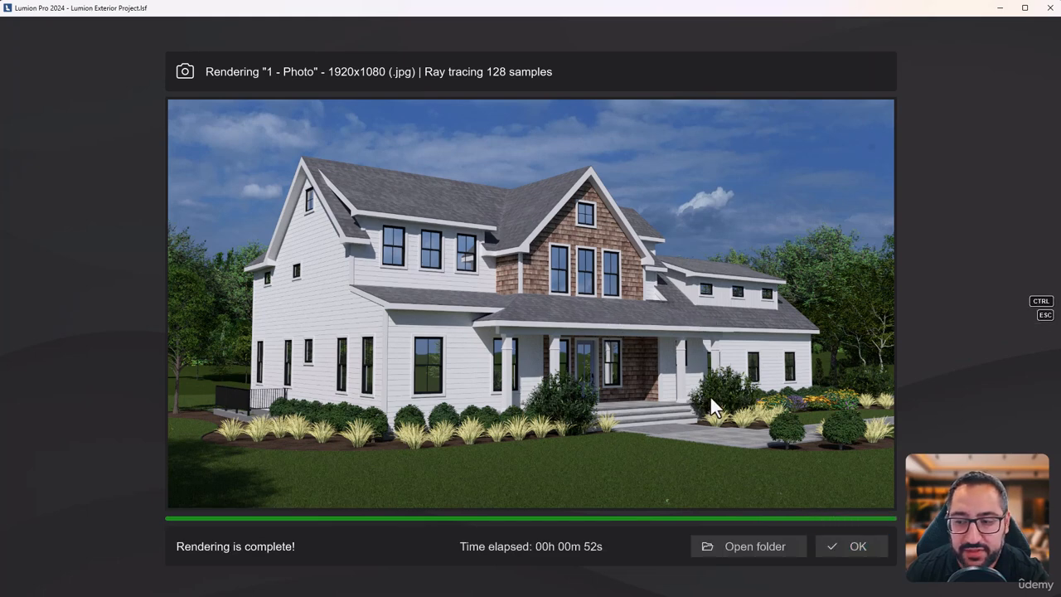
{"action": "left_click", "coordinate": [855, 552]}
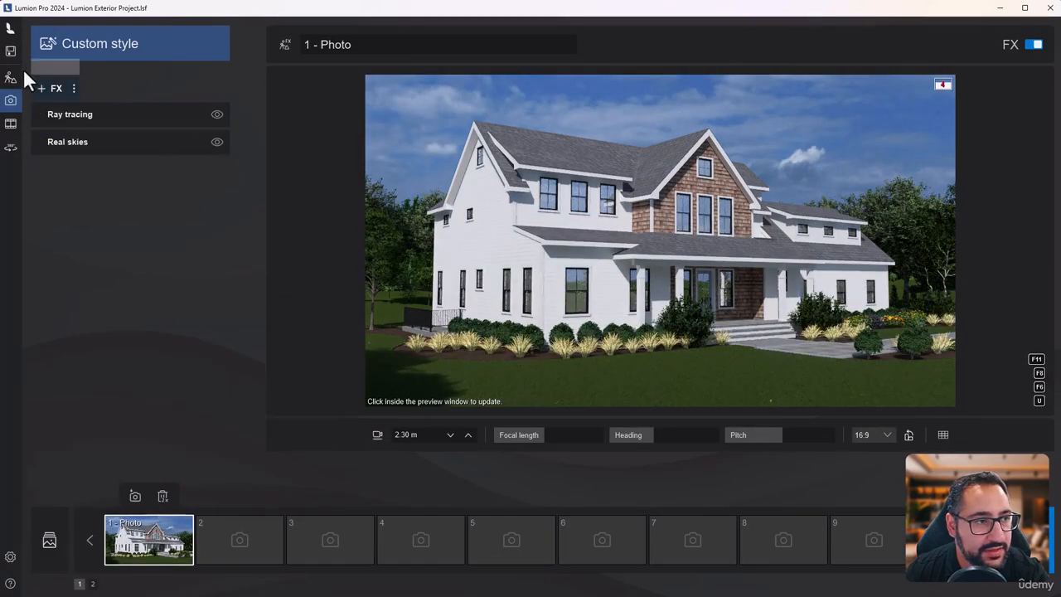
Step: Return to build mode, open the Roof material and increase its weathering strength
{"action": "left_click", "coordinate": [11, 77]}
{"action": "key", "text": "w"}
{"action": "right_click_drag", "start_coordinate": [473, 286], "coordinate": [225, 405]}
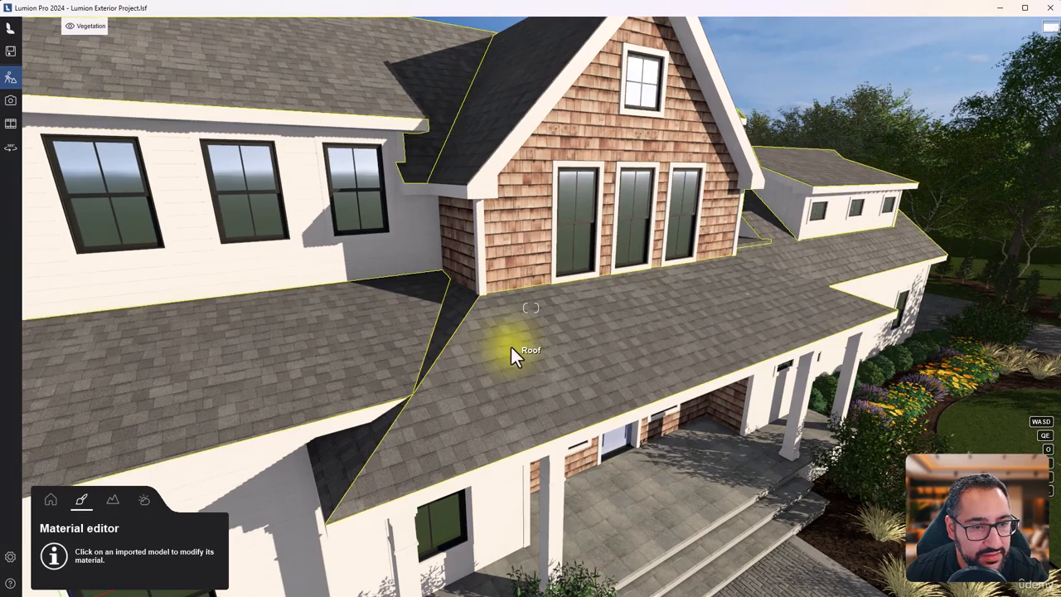
{"action": "left_click", "coordinate": [511, 348]}
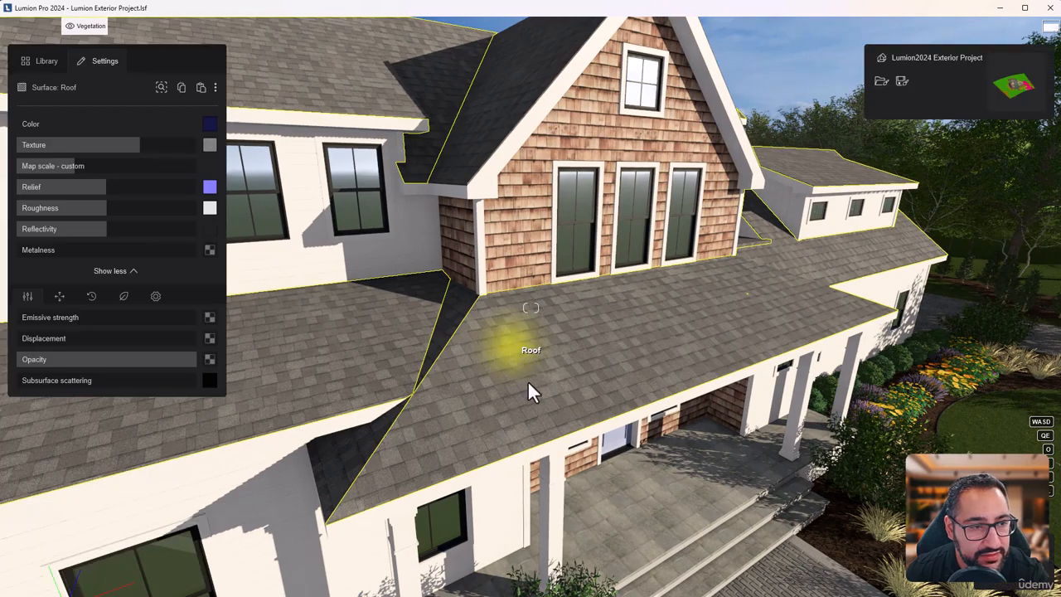
{"action": "left_click", "coordinate": [154, 296]}
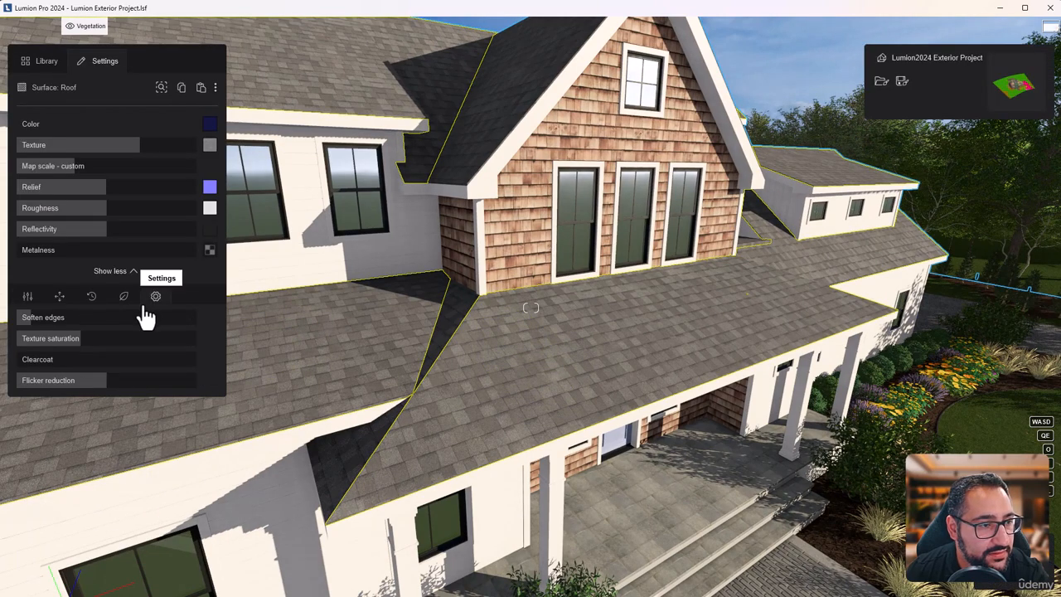
{"action": "left_click", "coordinate": [91, 296]}
{"action": "left_click_drag", "start_coordinate": [21, 316], "coordinate": [73, 314]}
Step: Open the Horizontal Wall material and raise its weathering strength to about a quarter of the range
{"action": "key", "text": "e"}
{"action": "right_click_drag", "start_coordinate": [307, 342], "coordinate": [488, 436]}
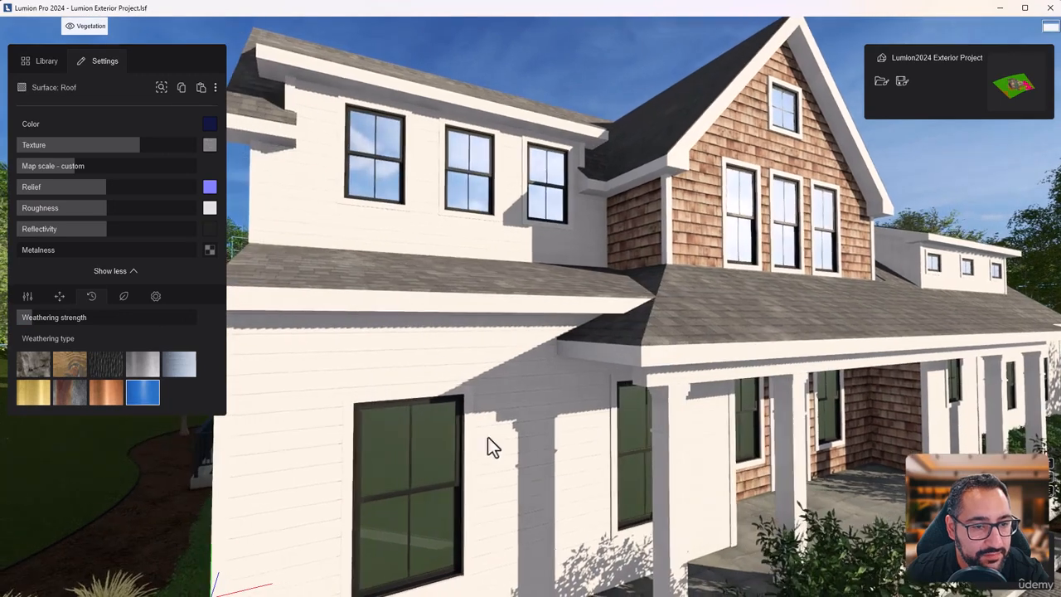
{"action": "left_click", "coordinate": [300, 355]}
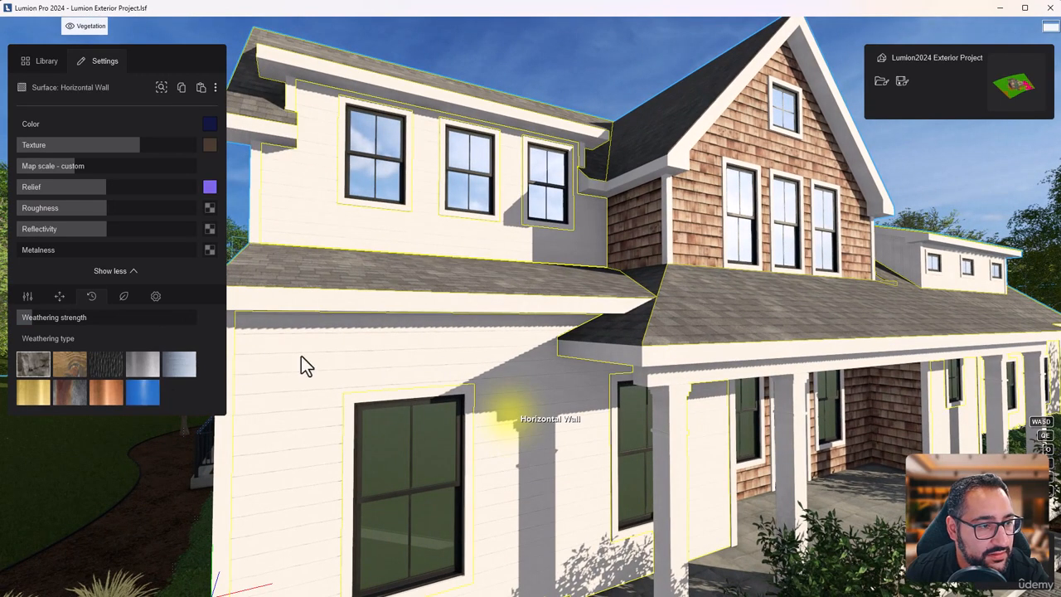
{"action": "left_click_drag", "start_coordinate": [29, 320], "coordinate": [227, 335]}
{"action": "key", "text": "a"}
{"action": "right_click_drag", "start_coordinate": [672, 319], "coordinate": [692, 223]}
{"action": "mouse_move", "coordinate": [66, 318]}
{"action": "left_mouse_down"}
{"action": "mouse_move", "coordinate": [91, 317]}
{"action": "mouse_move", "coordinate": [29, 325]}
{"action": "mouse_move", "coordinate": [66, 319]}
{"action": "left_mouse_up"}
Step: Raise the weathering strength of the Trim Roof1 and porch Post materials to about 20% and save the material changes
{"action": "scroll", "coordinate": [508, 344], "scroll_direction": "down", "scroll_amount": 5}
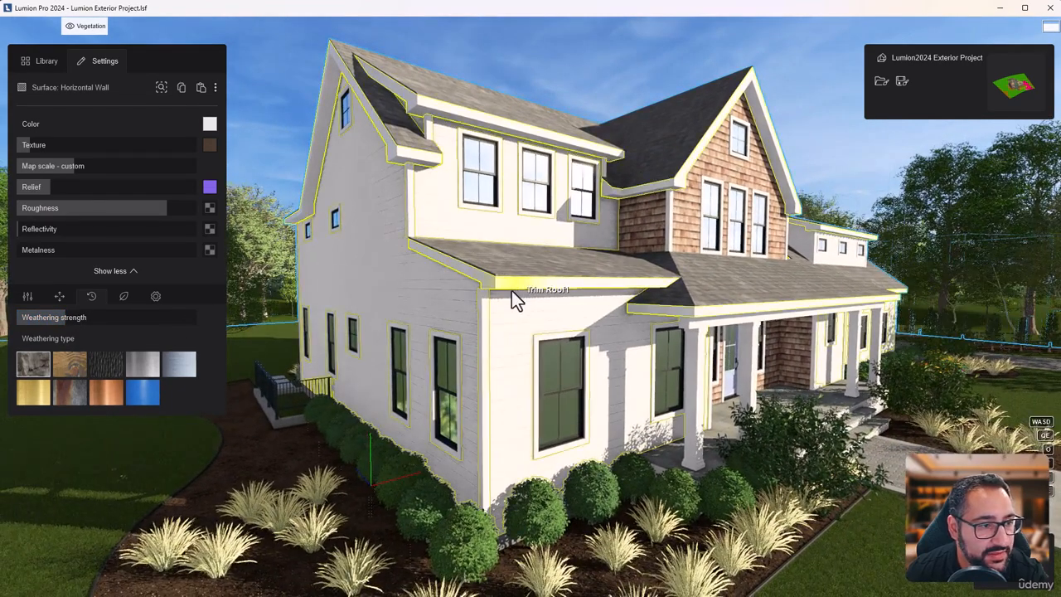
{"action": "left_click", "coordinate": [511, 287]}
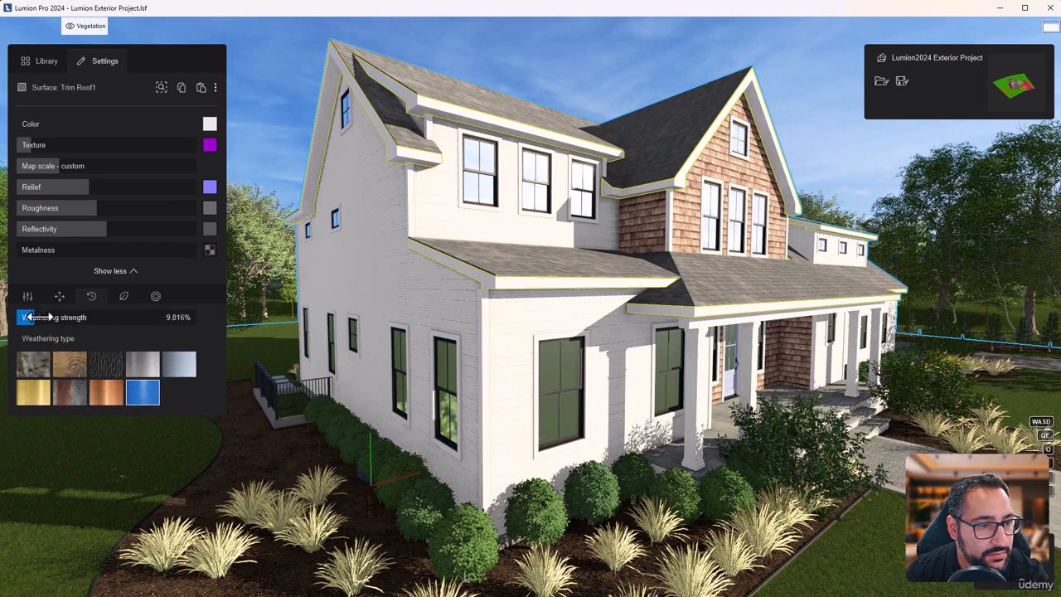
{"action": "left_click_drag", "start_coordinate": [27, 316], "coordinate": [114, 317]}
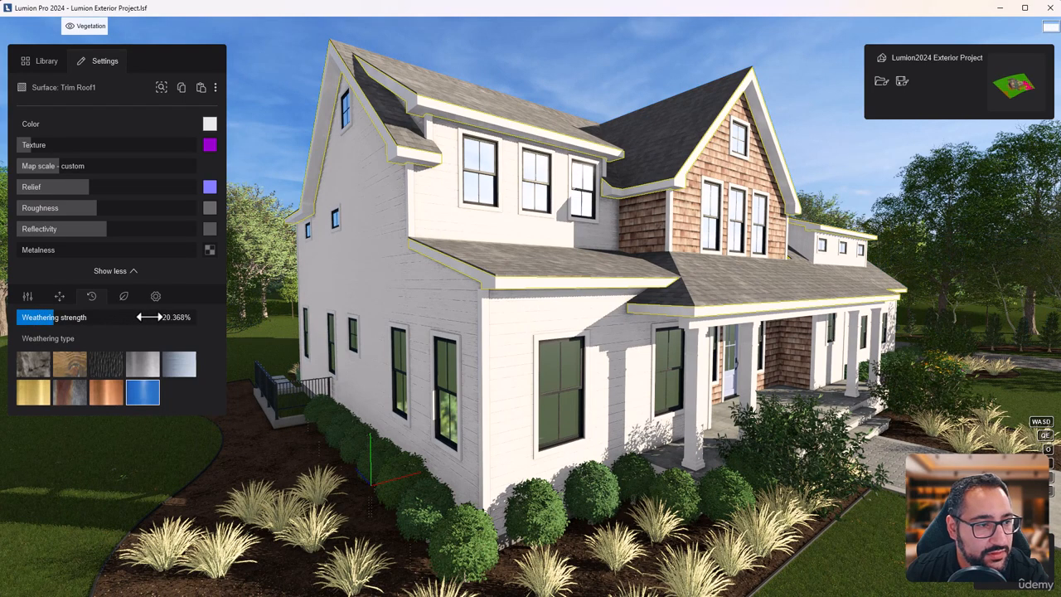
{"action": "key", "text": "d"}
{"action": "key", "text": "e"}
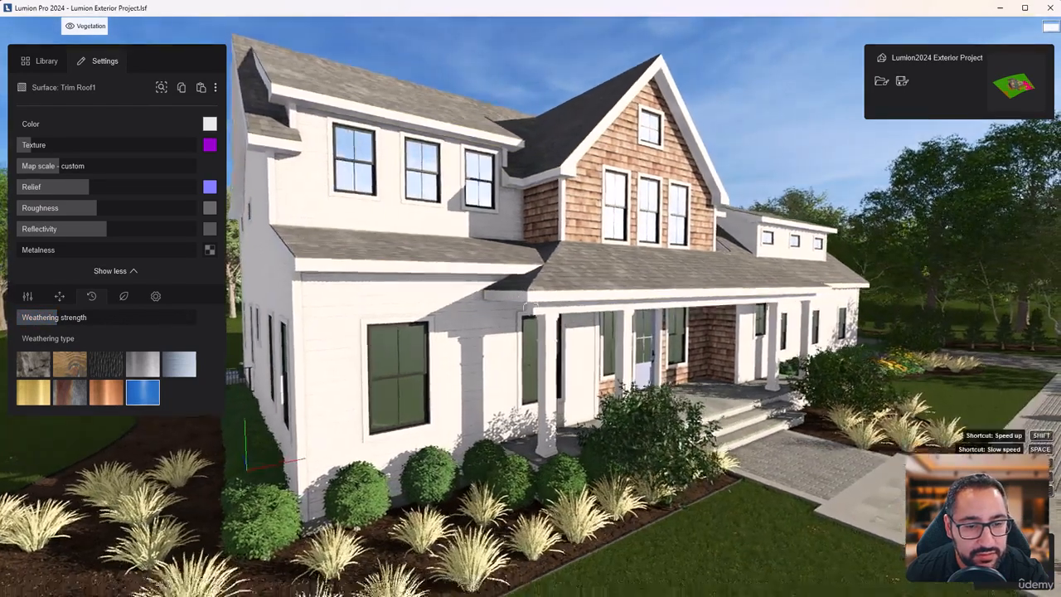
{"action": "key", "text": "w"}
{"action": "right_click_drag", "start_coordinate": [610, 151], "coordinate": [737, 365]}
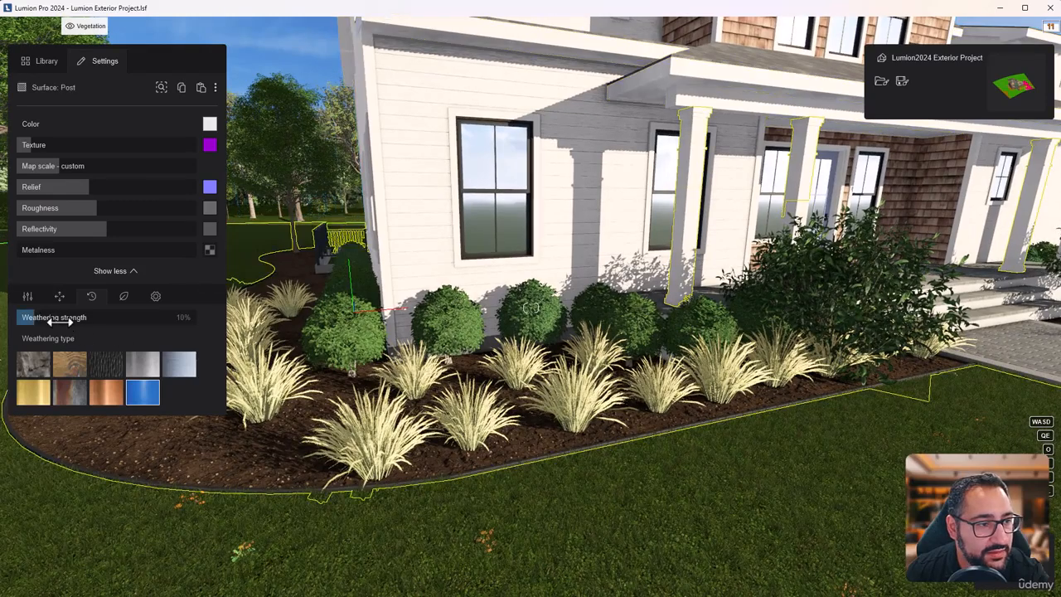
{"action": "left_click_drag", "start_coordinate": [93, 318], "coordinate": [108, 321]}
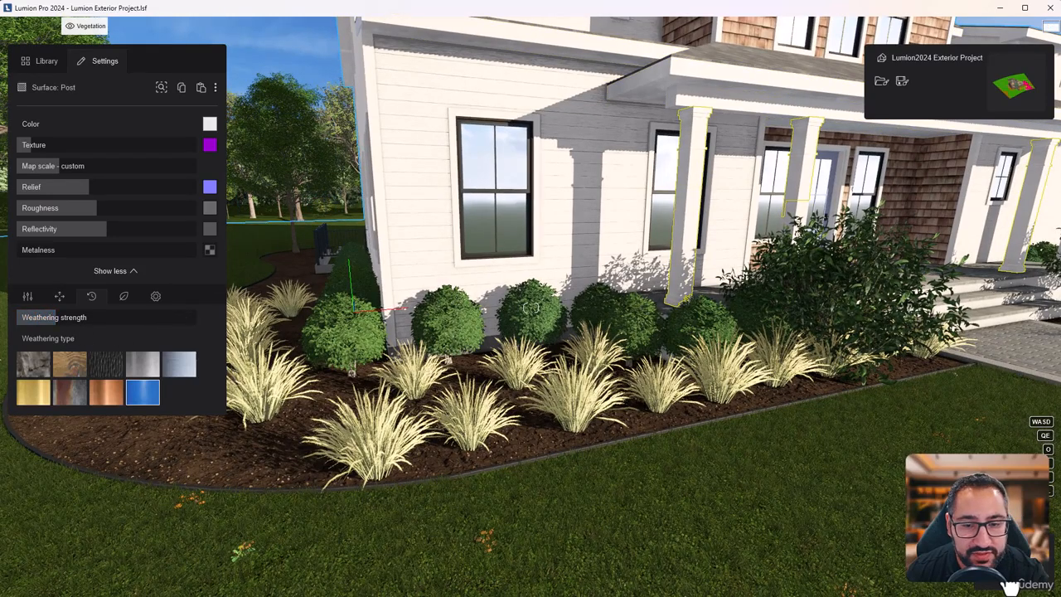
{"action": "key", "text": "Escape"}
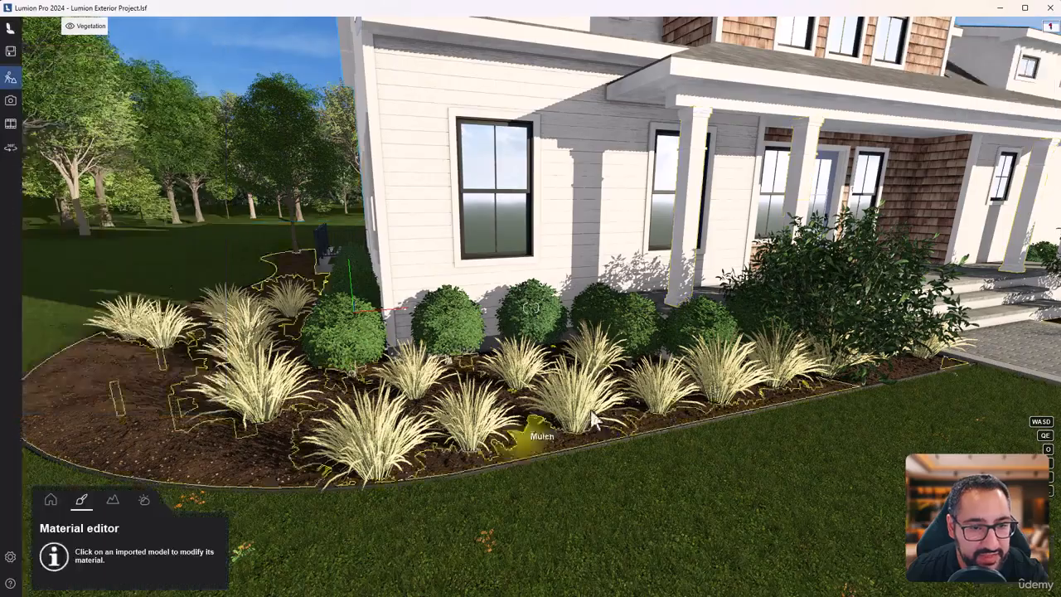
Step: Select a Mexican Feathergrass plant in the front bed and extend the selection to all matching plants
{"action": "key", "text": "w"}
{"action": "right_click_drag", "start_coordinate": [526, 436], "coordinate": [469, 499]}
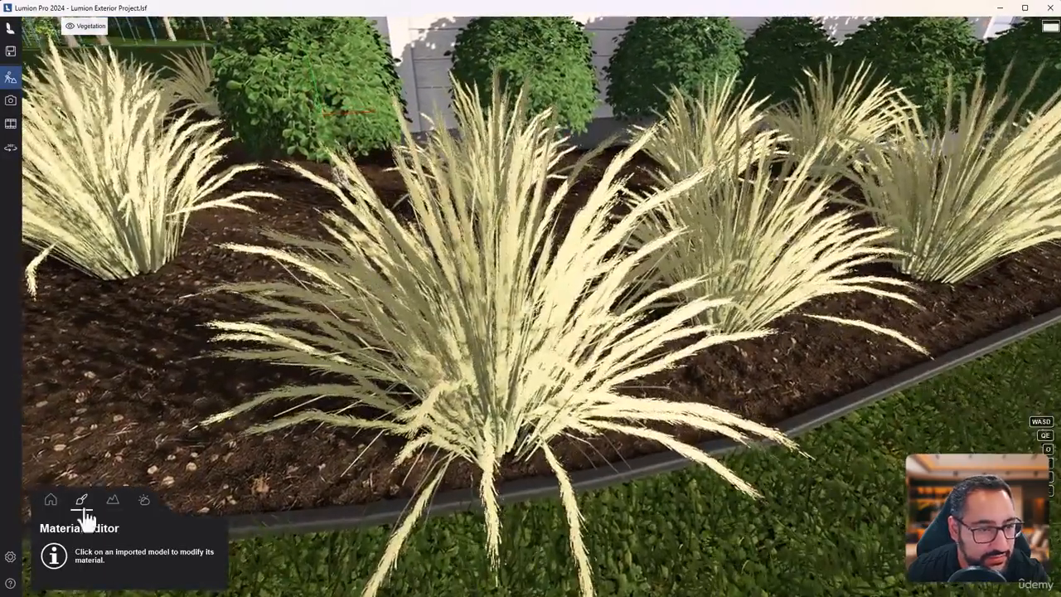
{"action": "left_click", "coordinate": [51, 501]}
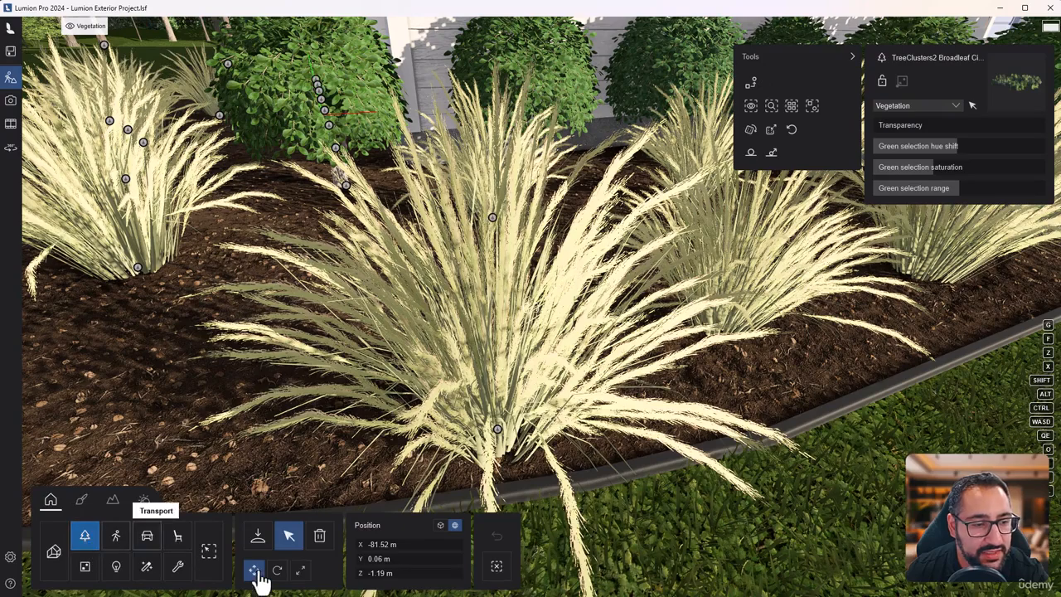
{"action": "left_click", "coordinate": [497, 435]}
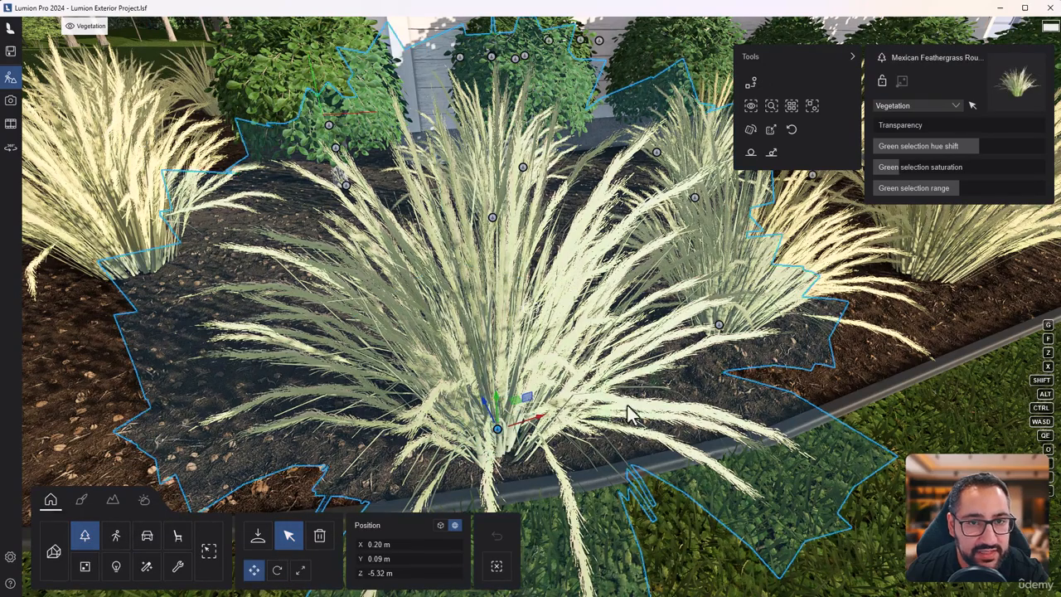
{"action": "left_click", "coordinate": [791, 105]}
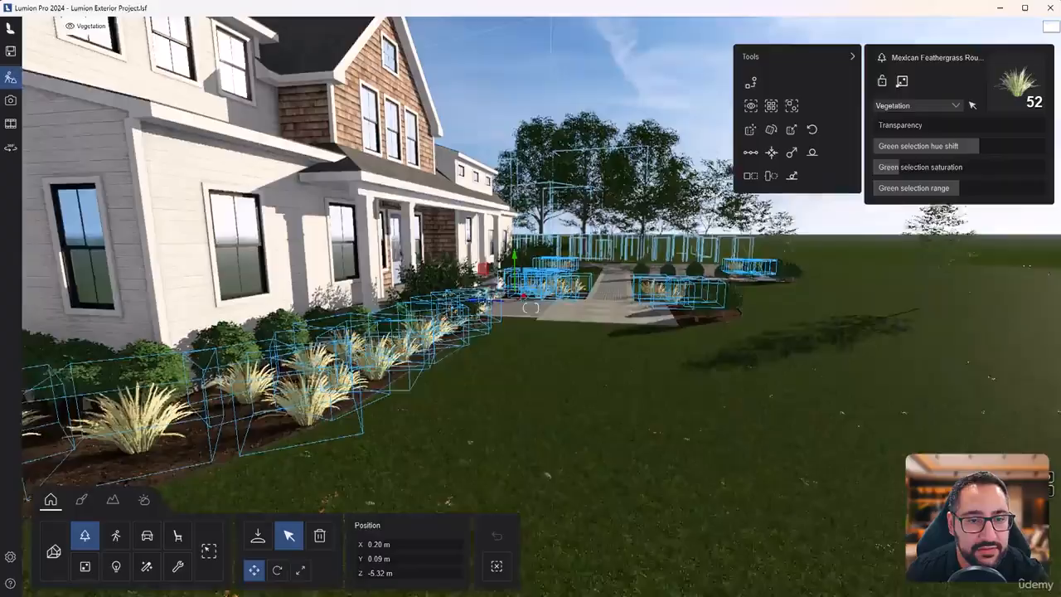
Step: Reduce the green selection saturation and range of the selected feathergrass and check the plants along the front bed
{"action": "key", "text": "w"}
{"action": "right_click_drag", "start_coordinate": [531, 307], "coordinate": [531, 267]}
{"action": "key", "text": "s"}
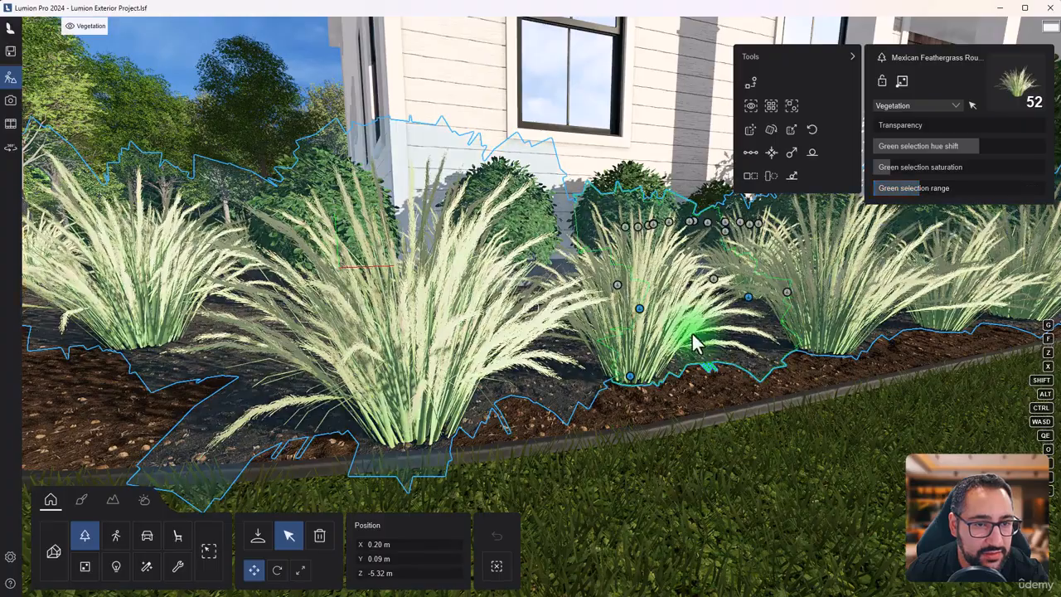
{"action": "key", "text": "s"}
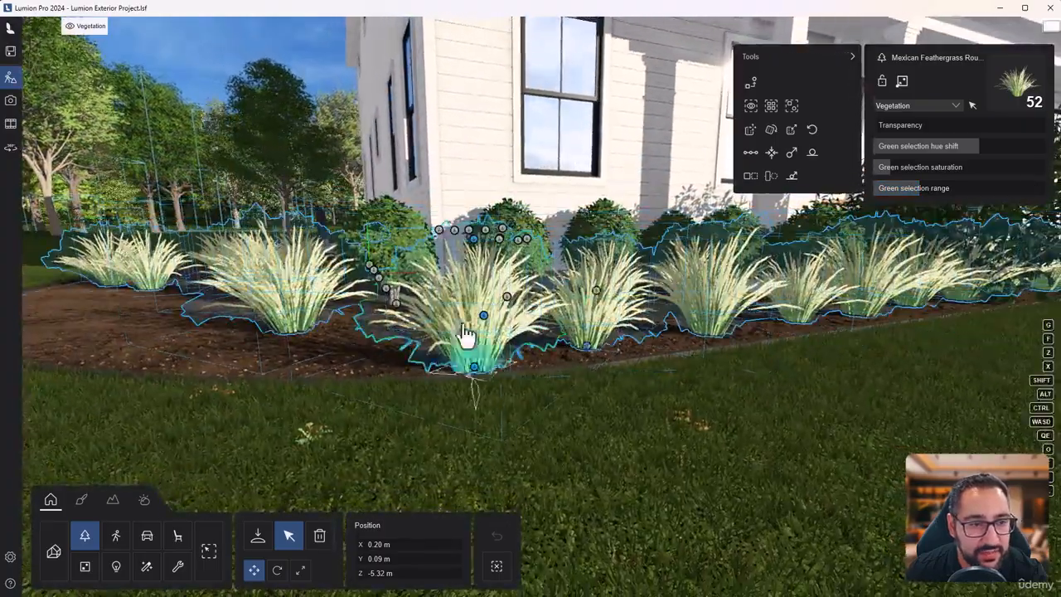
{"action": "right_click_drag", "start_coordinate": [469, 333], "coordinate": [829, 405]}
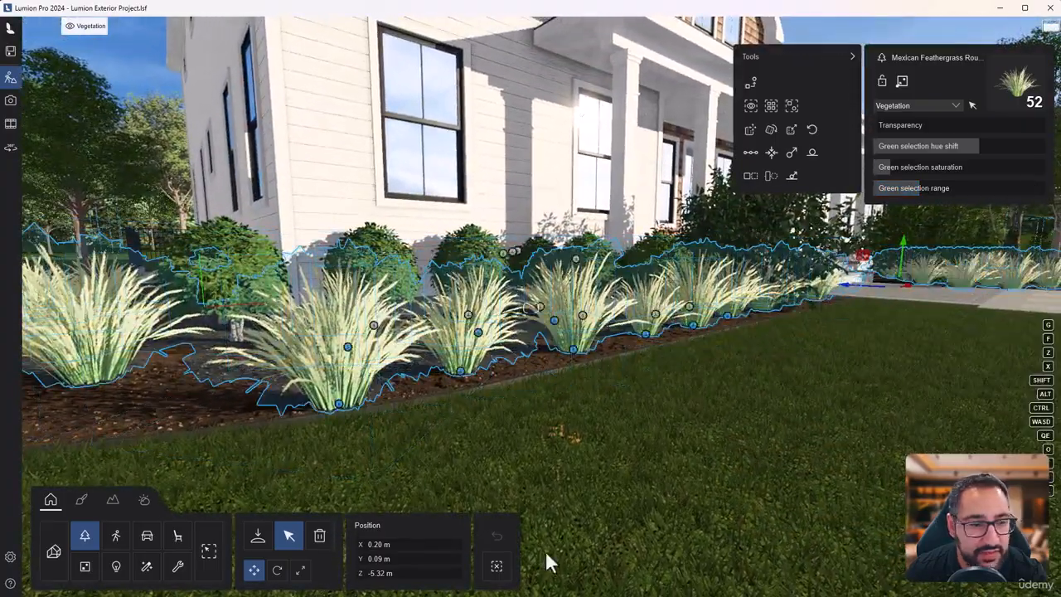
Step: Frame the whole house from a raised viewpoint at its front corner and return to photo mode
{"action": "key", "text": "q"}
{"action": "key", "text": "s"}
{"action": "key", "text": "q"}
{"action": "key", "text": "s"}
{"action": "right_click_drag", "start_coordinate": [580, 365], "coordinate": [630, 415]}
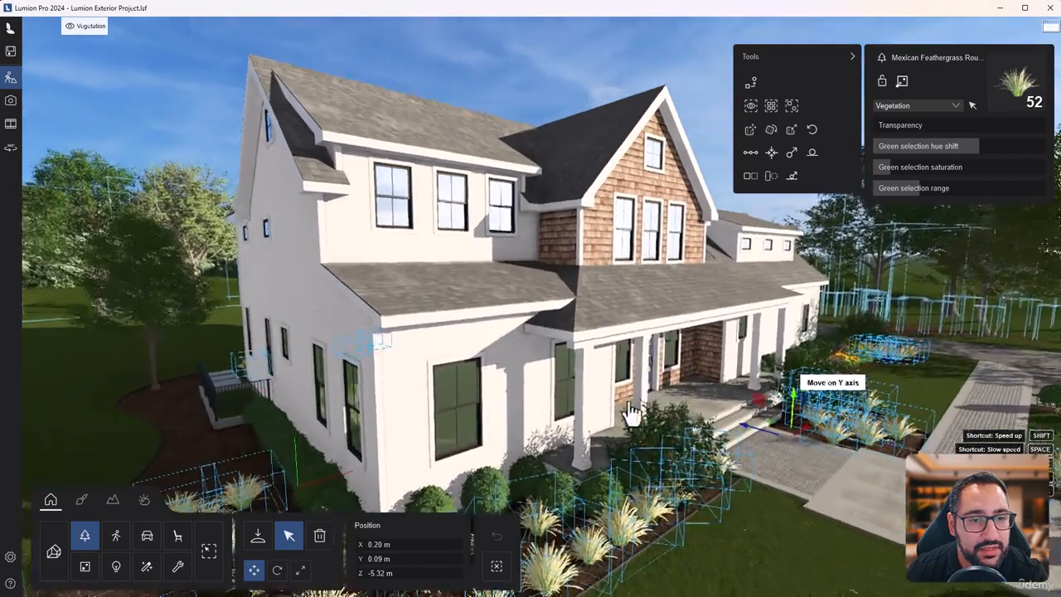
{"action": "left_click", "coordinate": [10, 105]}
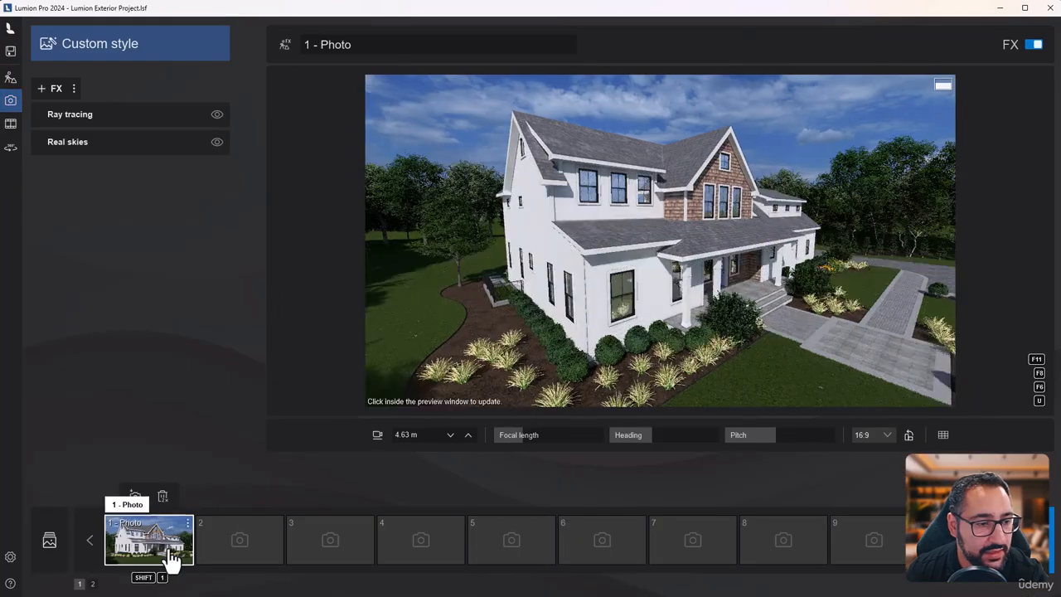
Step: Restore the saved camera view of Photo 1 and review its Real skies effect settings
{"action": "left_click", "coordinate": [170, 562]}
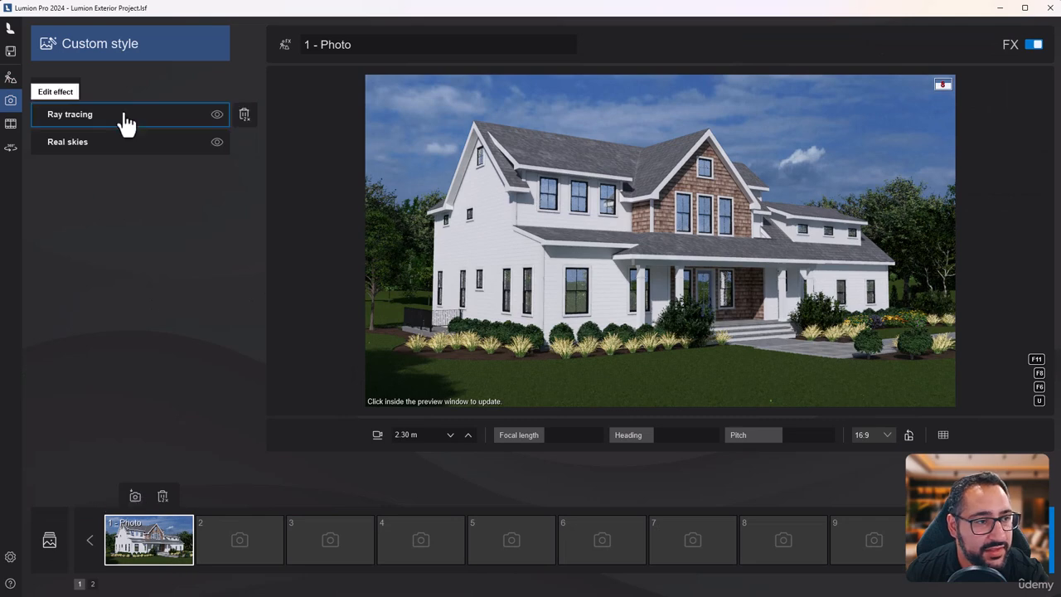
{"action": "left_click", "coordinate": [123, 143]}
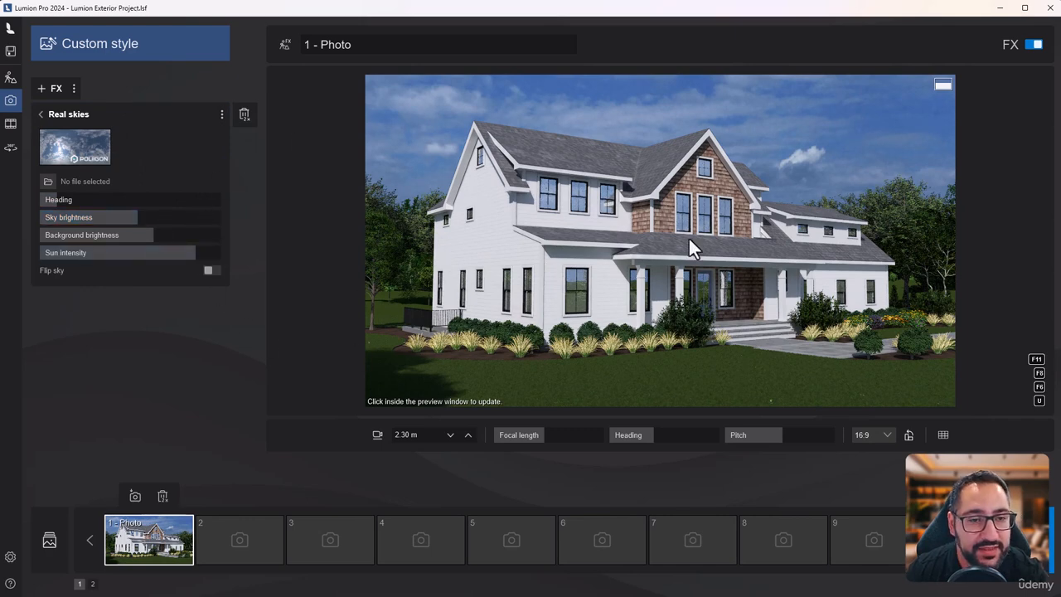
{"action": "left_click", "coordinate": [62, 114]}
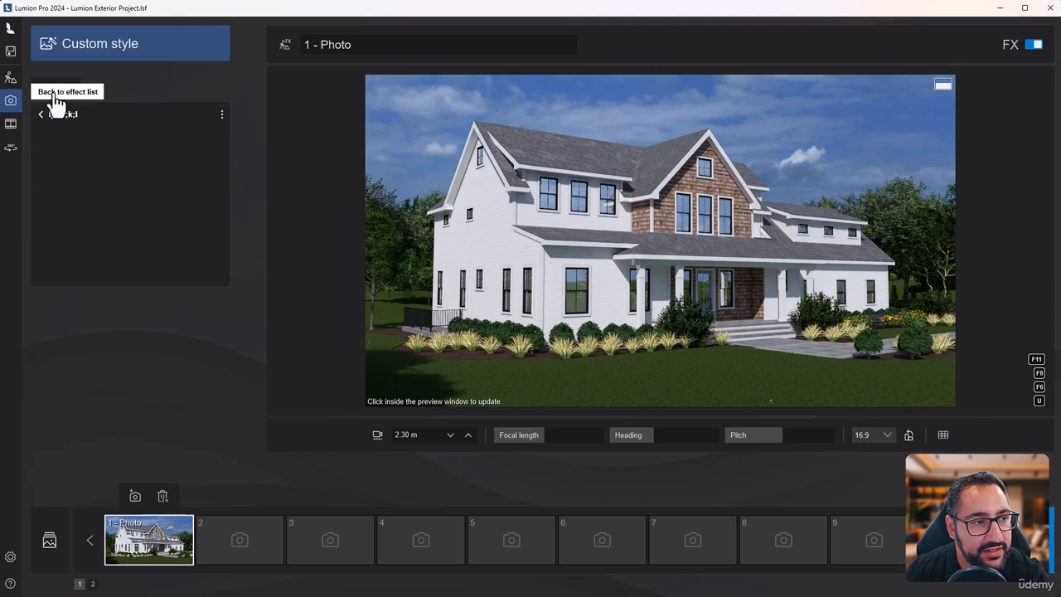
Step: Add the Depth of field camera effect to Photo 1 and go back to the effect list
{"action": "left_click", "coordinate": [51, 91]}
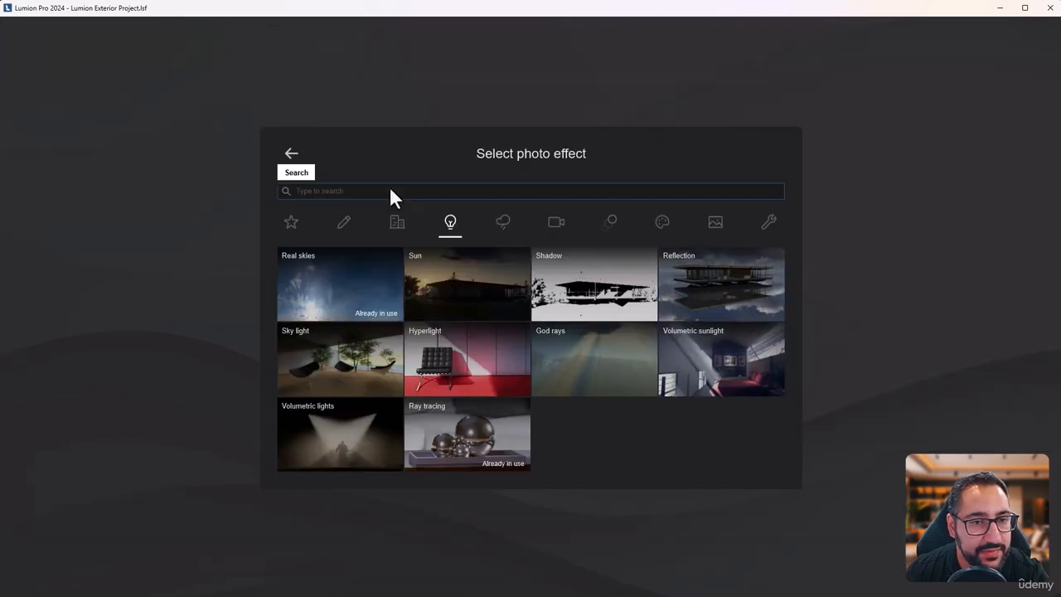
{"action": "left_click", "coordinate": [551, 228]}
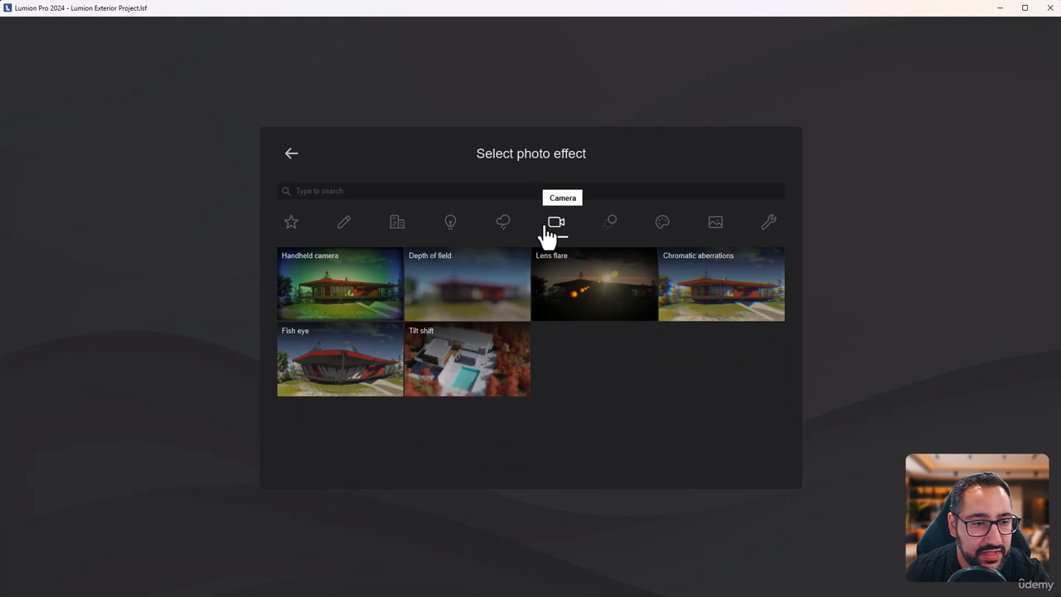
{"action": "left_click", "coordinate": [486, 299]}
{"action": "left_click", "coordinate": [42, 115]}
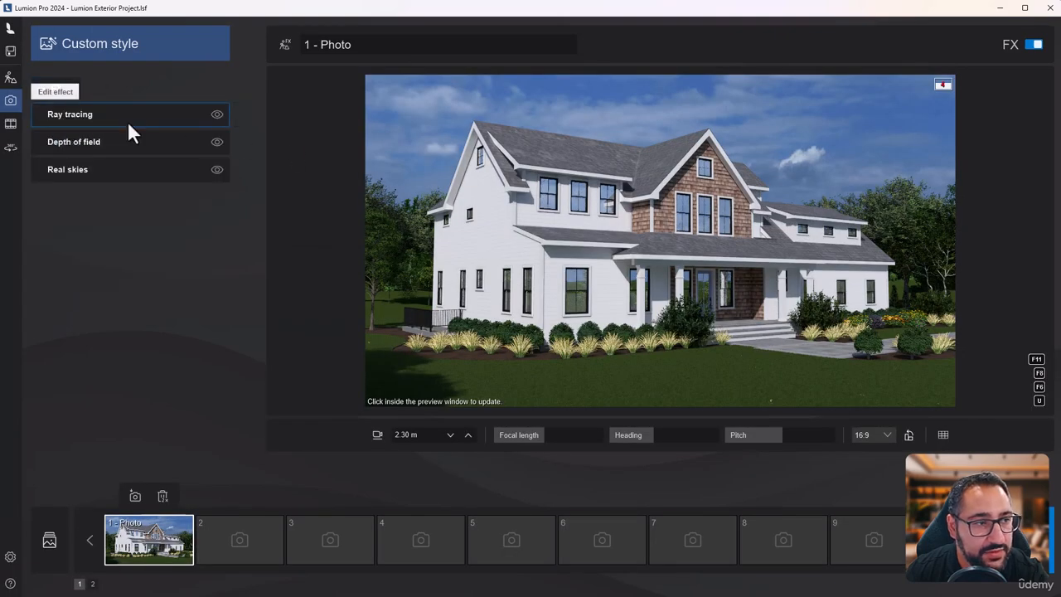
Step: Search the photo effects for colour options and add the Color correction effect to Photo 1
{"action": "left_click", "coordinate": [50, 89]}
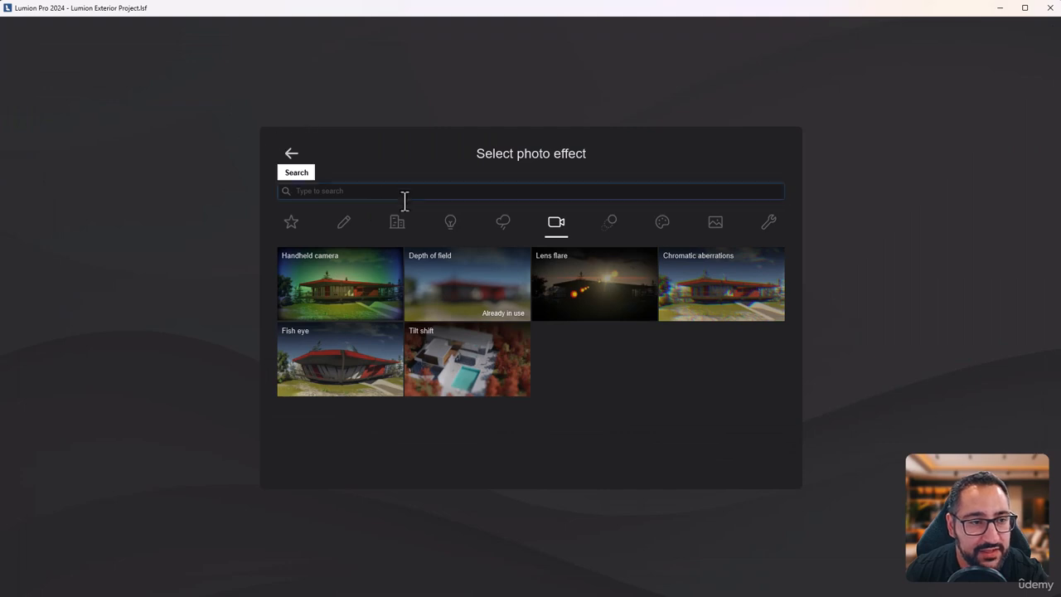
{"action": "left_click", "coordinate": [356, 192]}
{"action": "type", "text": "ex"}
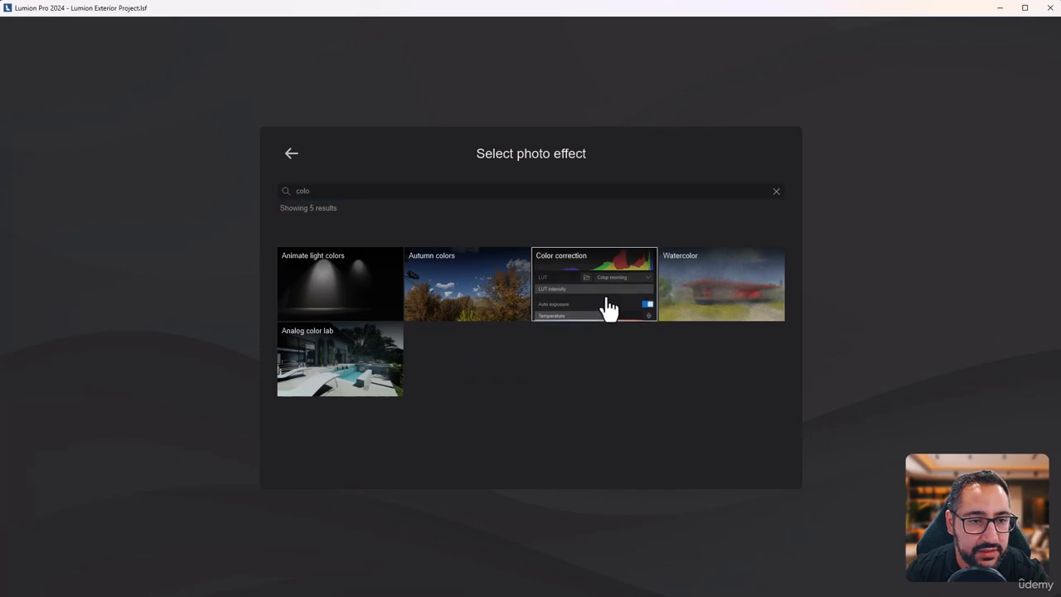
{"action": "left_click", "coordinate": [608, 303]}
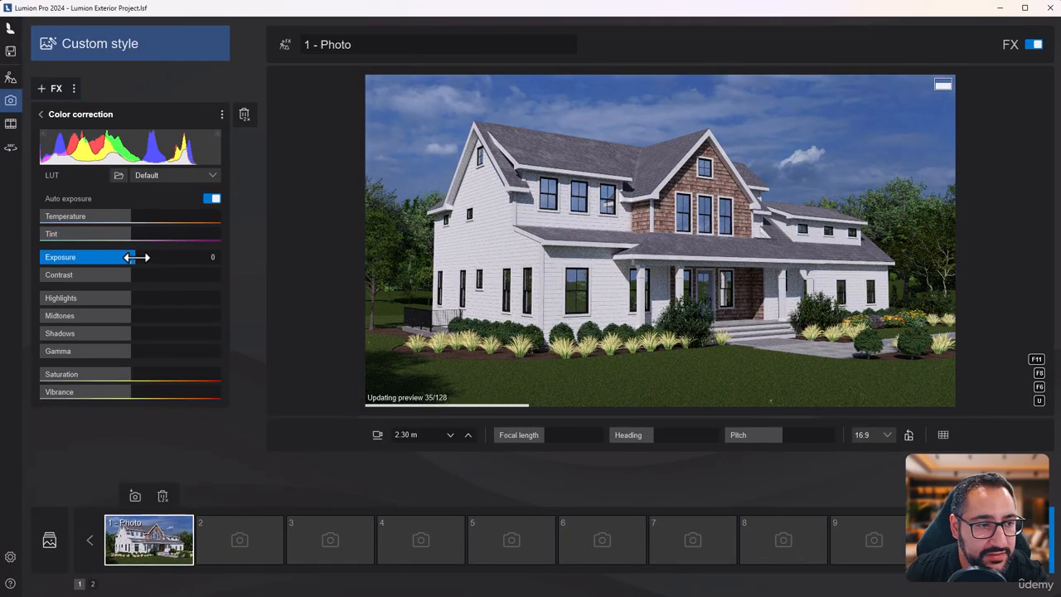
Step: Try a higher exposure in Color correction, return it to 0 and disable the effect
{"action": "left_click_drag", "start_coordinate": [131, 257], "coordinate": [144, 257]}
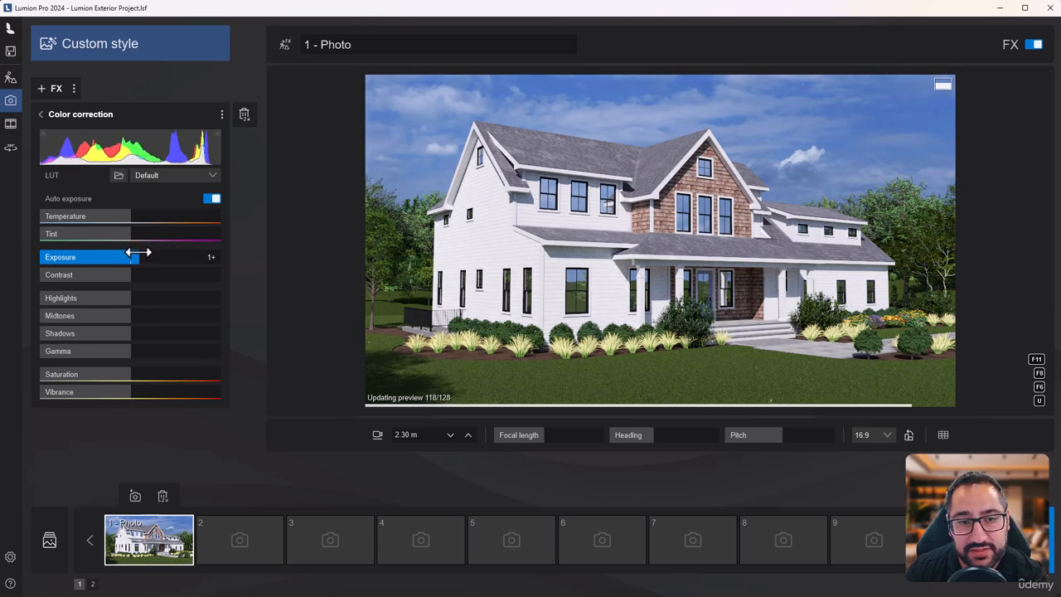
{"action": "left_click_drag", "start_coordinate": [134, 257], "coordinate": [131, 257]}
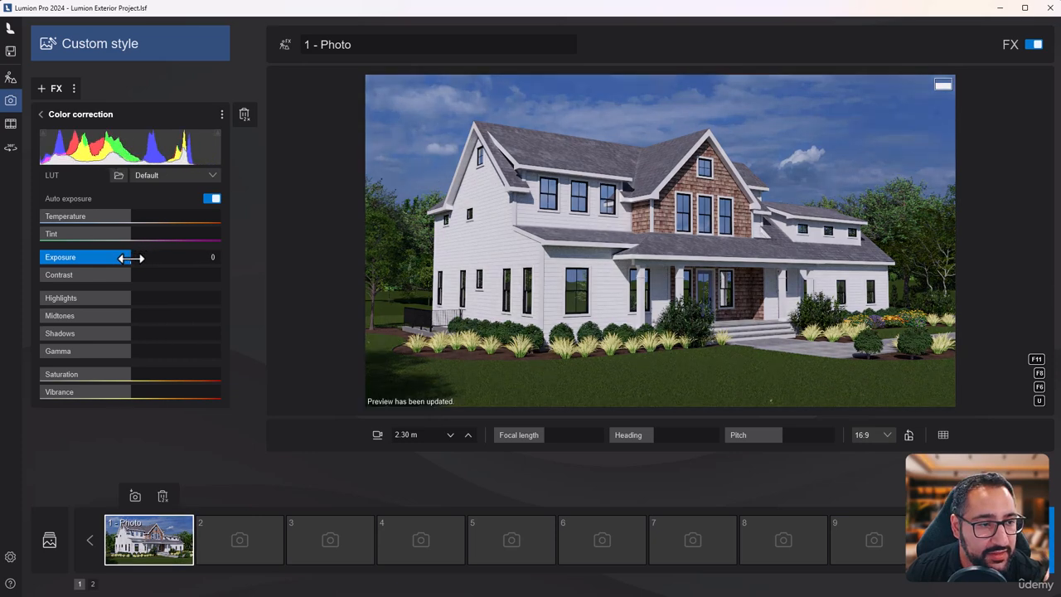
{"action": "left_click", "coordinate": [40, 114]}
{"action": "left_click", "coordinate": [217, 142]}
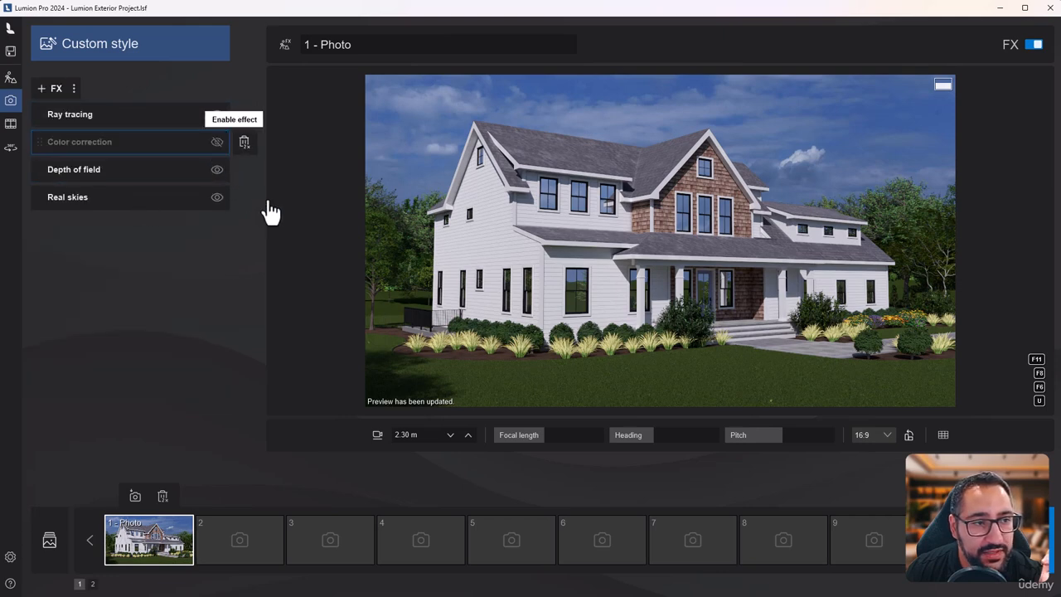
Step: Open the Depth of field settings and reframe the house from behind the foreground tree leaves
{"action": "left_click", "coordinate": [147, 180]}
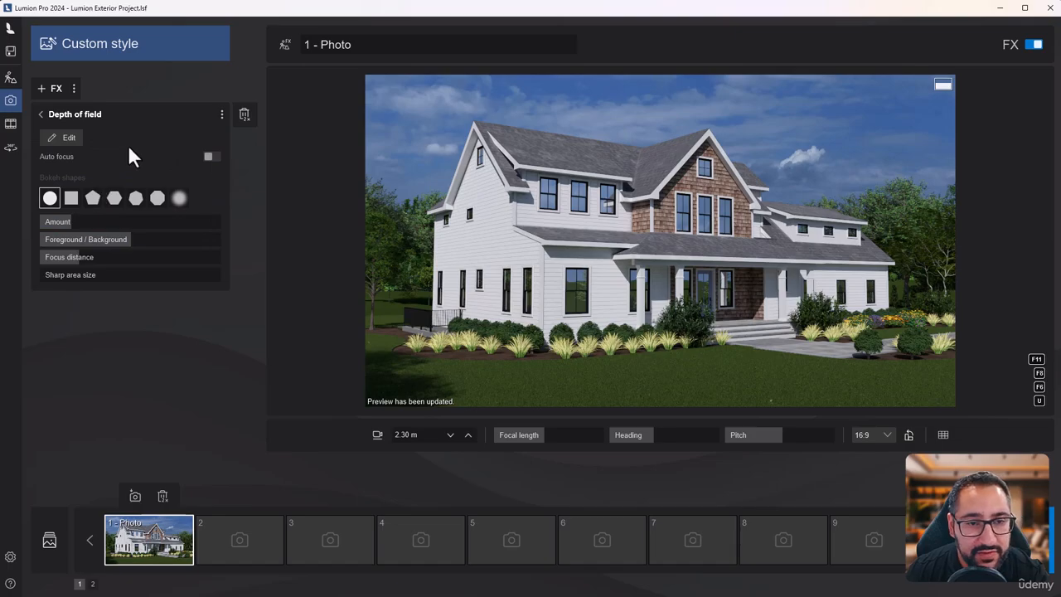
{"action": "key", "text": "a"}
{"action": "right_click_drag", "start_coordinate": [581, 253], "coordinate": [556, 249]}
{"action": "key", "text": "w"}
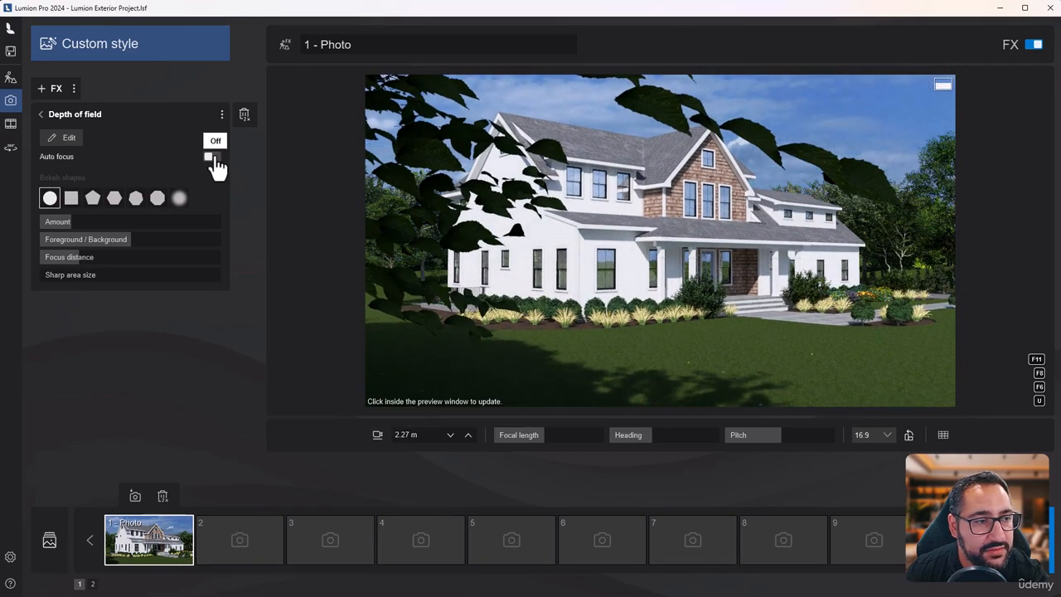
Step: Set the depth of field focus point on the house front and raise the blur amount to about 377
{"action": "left_click", "coordinate": [72, 145]}
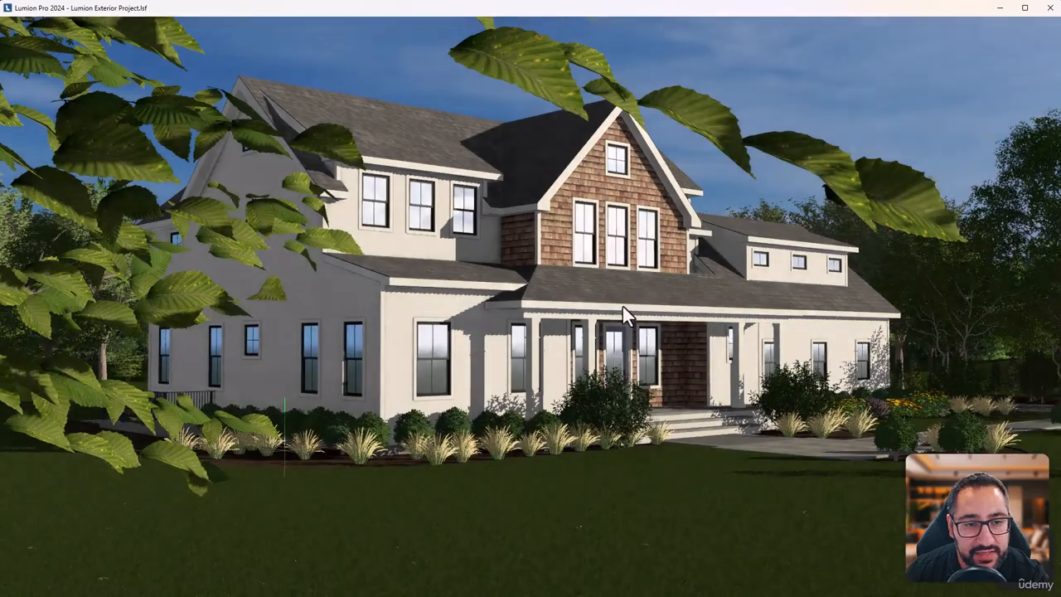
{"action": "left_click", "coordinate": [624, 309]}
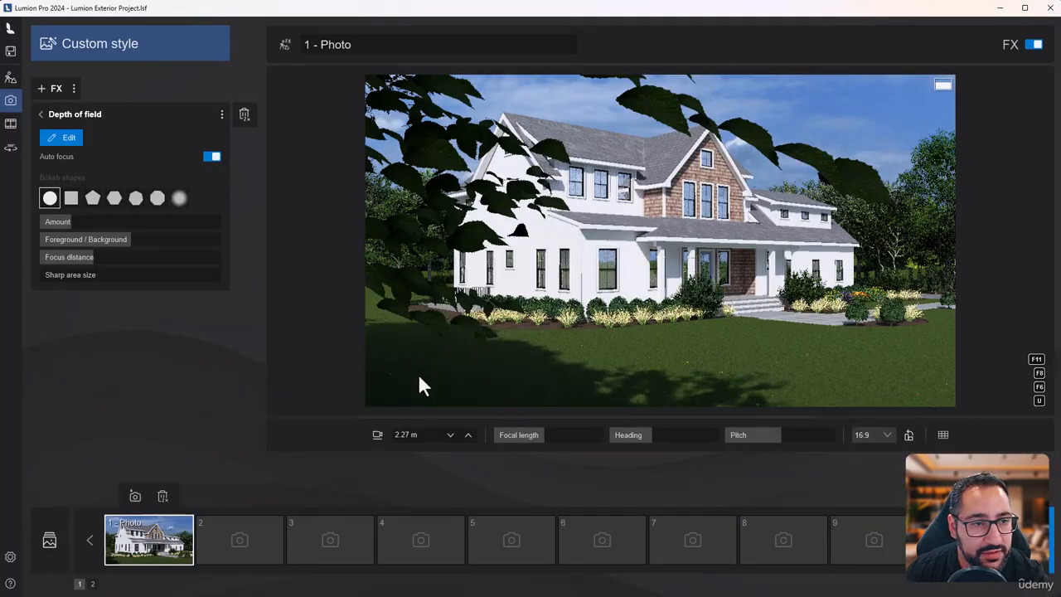
{"action": "left_click", "coordinate": [70, 222]}
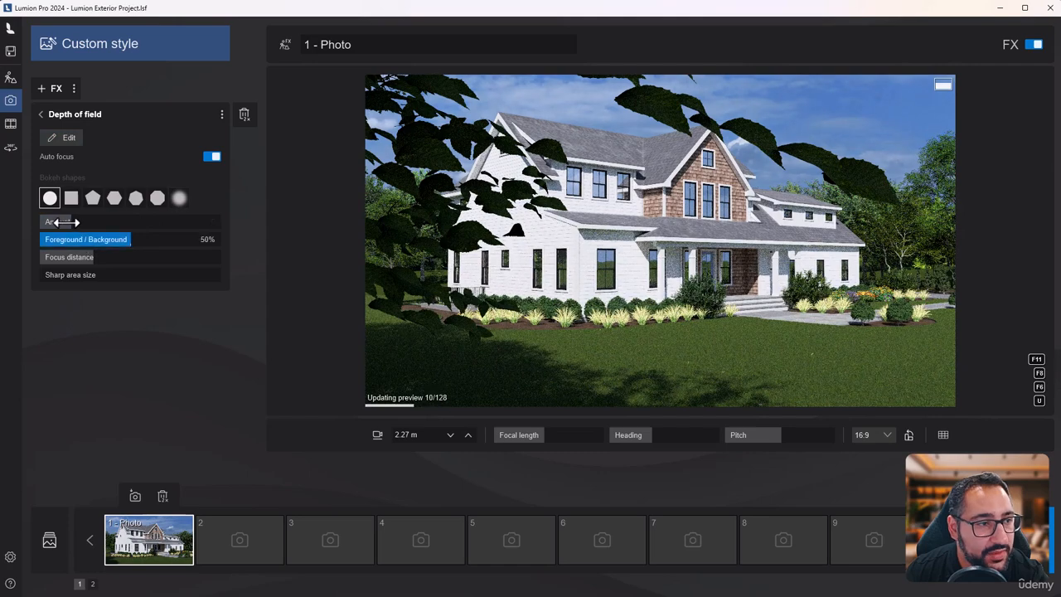
{"action": "left_click_drag", "start_coordinate": [89, 222], "coordinate": [171, 232]}
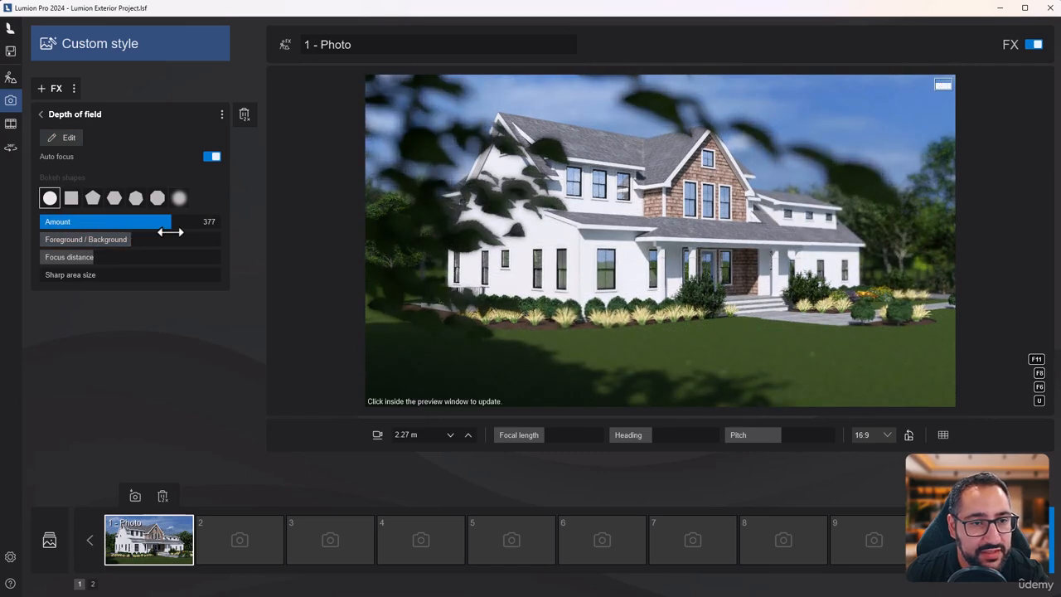
Step: Reframe the whole house from the front corner at a height of about 2.28 m, with blurred leaves in the sky's upper-left corner
{"action": "right_click_drag", "start_coordinate": [655, 267], "coordinate": [638, 265]}
{"action": "key", "text": "s"}
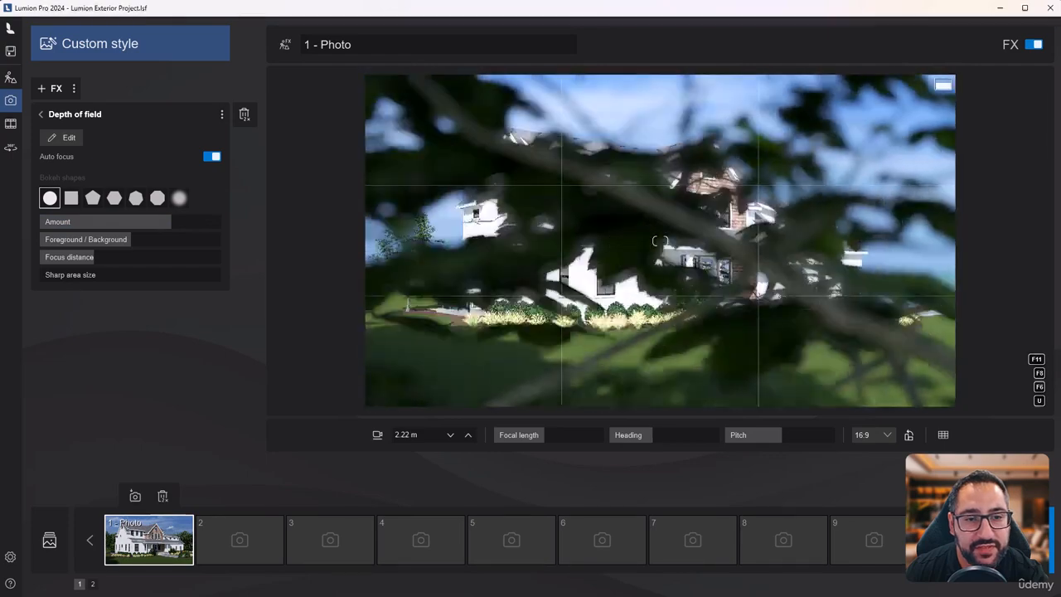
{"action": "key", "text": "w"}
{"action": "key", "text": "d"}
{"action": "key", "text": "d"}
{"action": "right_click_drag", "start_coordinate": [661, 241], "coordinate": [642, 241]}
{"action": "key", "text": "a"}
{"action": "right_click_drag", "start_coordinate": [644, 277], "coordinate": [665, 278]}
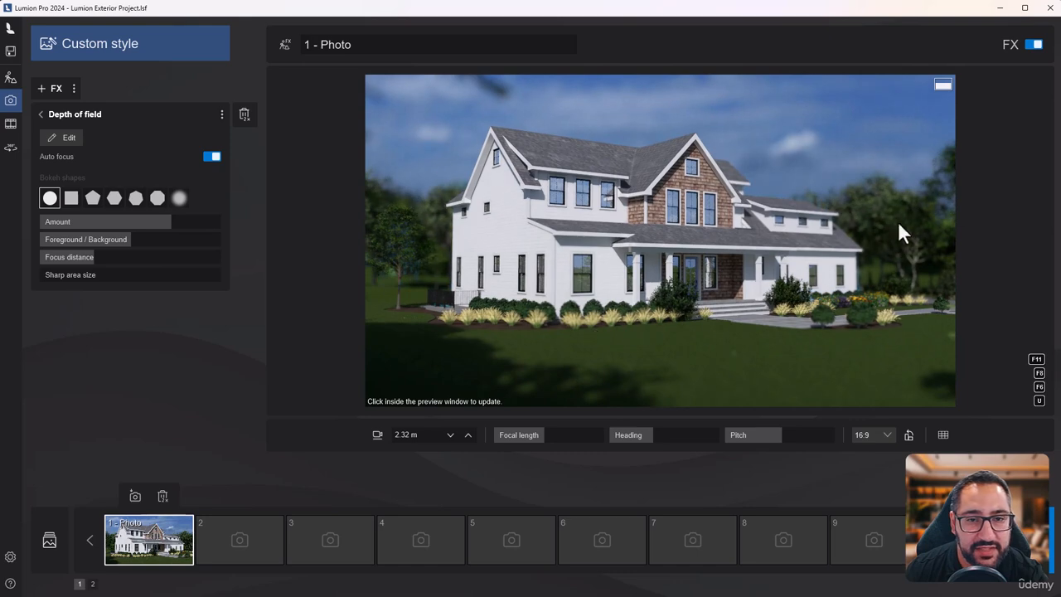
{"action": "mouse_move", "coordinate": [468, 262]}
{"action": "right_mouse_down"}
{"action": "mouse_move", "coordinate": [465, 242]}
{"action": "mouse_move", "coordinate": [479, 251]}
{"action": "right_mouse_up"}
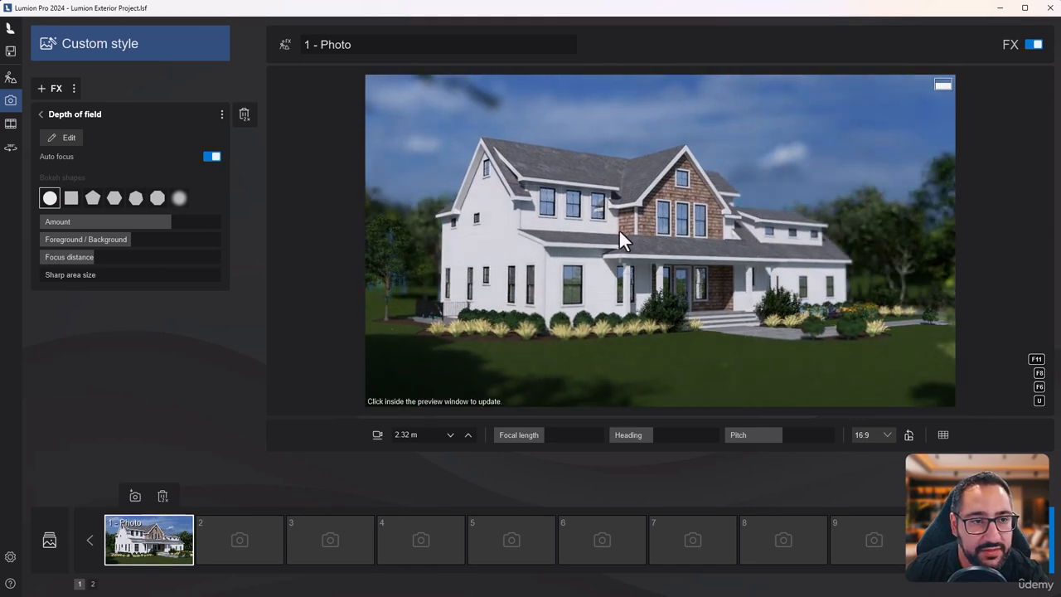
{"action": "scroll", "coordinate": [622, 231], "scroll_direction": "down", "scroll_amount": 2}
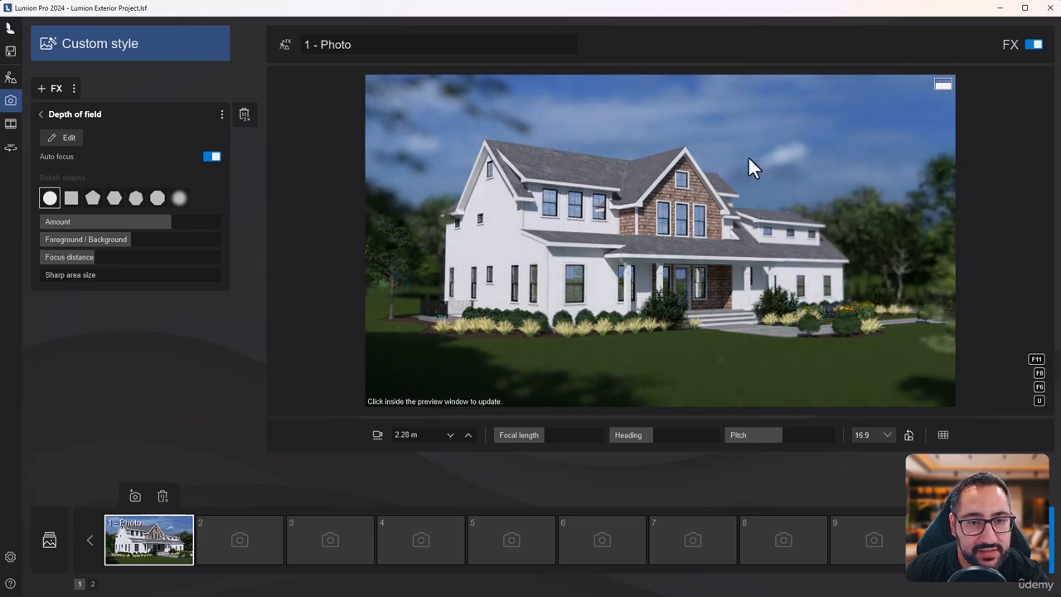
{"action": "right_click_drag", "start_coordinate": [748, 156], "coordinate": [744, 149]}
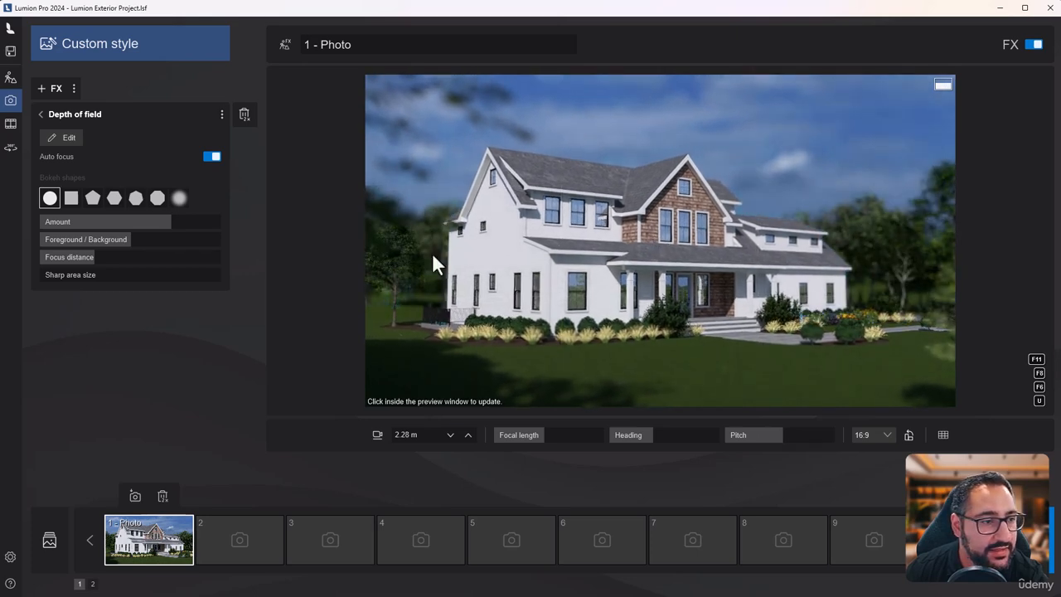
Step: Reduce the depth of field amount to about 165 and store the current camera view in Photo 1
{"action": "mouse_move", "coordinate": [83, 226]}
{"action": "left_mouse_down"}
{"action": "mouse_move", "coordinate": [175, 221]}
{"action": "mouse_move", "coordinate": [9, 232]}
{"action": "mouse_move", "coordinate": [0, 263]}
{"action": "mouse_move", "coordinate": [70, 237]}
{"action": "left_mouse_up"}
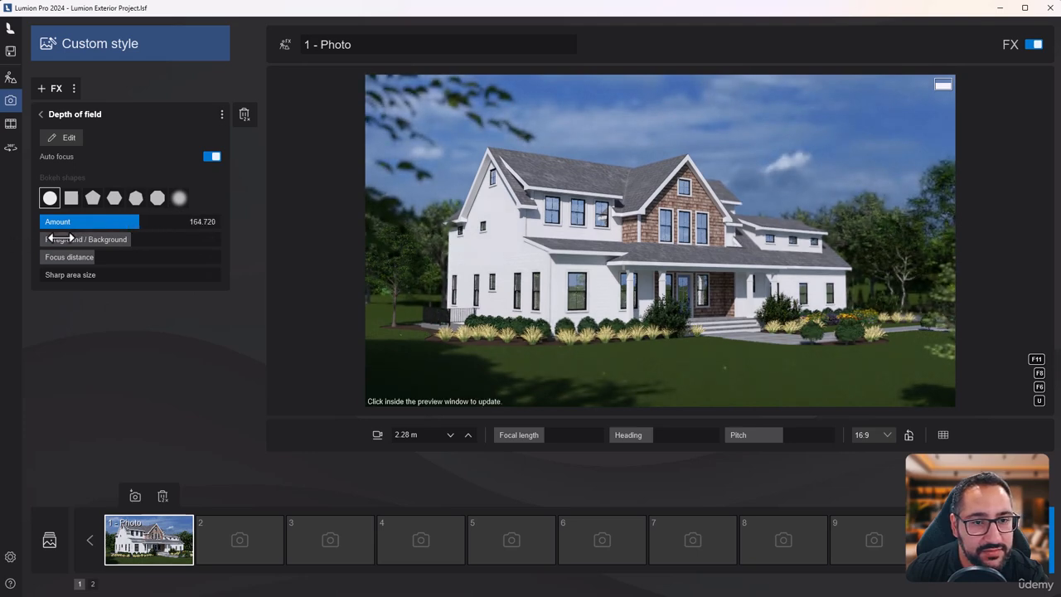
{"action": "left_click", "coordinate": [135, 497]}
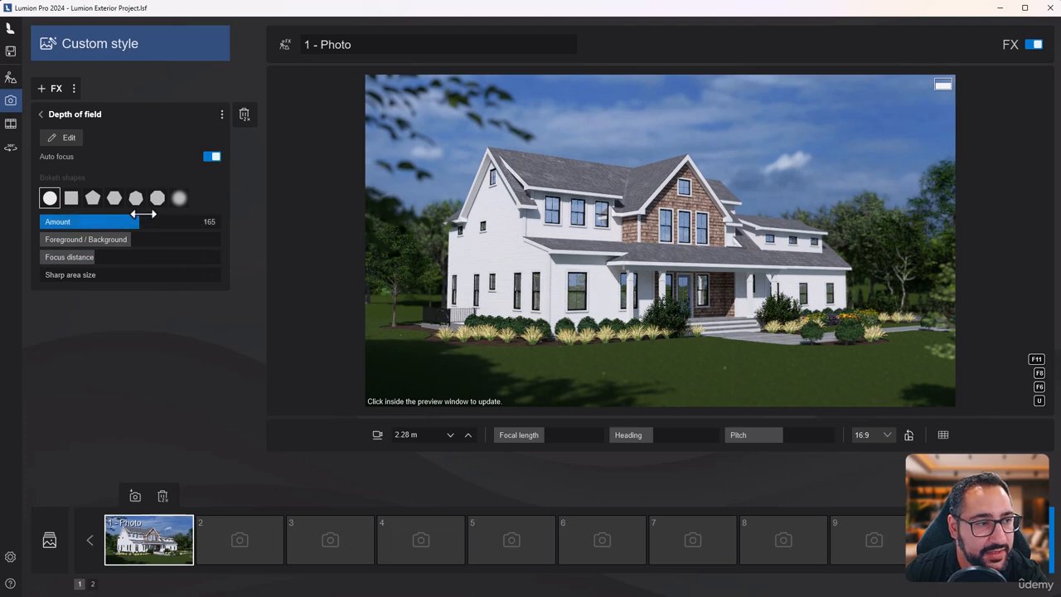
{"action": "left_click", "coordinate": [70, 118]}
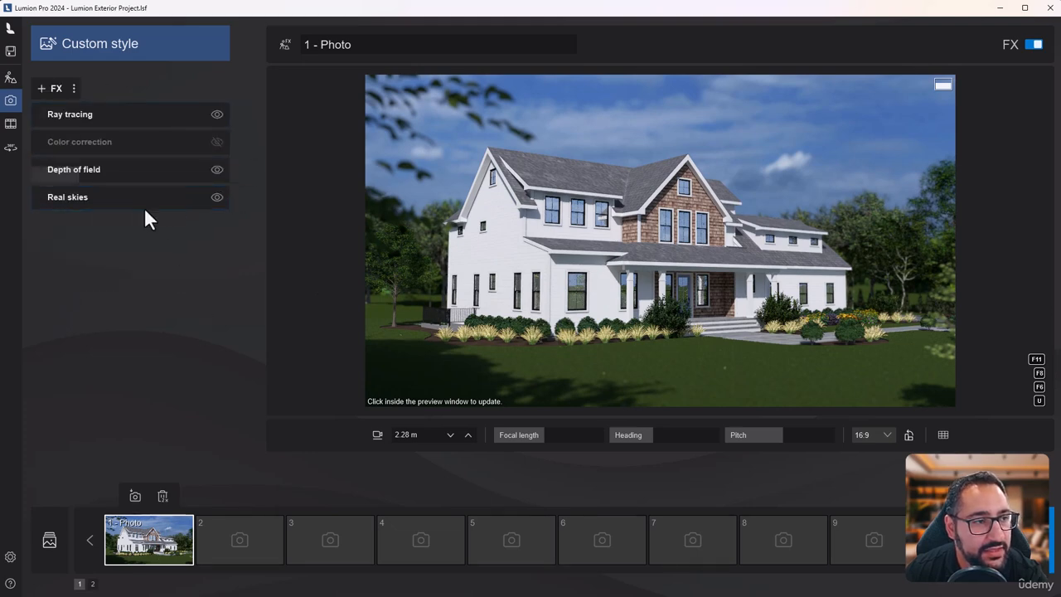
Step: Search the photo effects for "fog" and add the Fog effect to Photo 1
{"action": "left_click", "coordinate": [57, 88]}
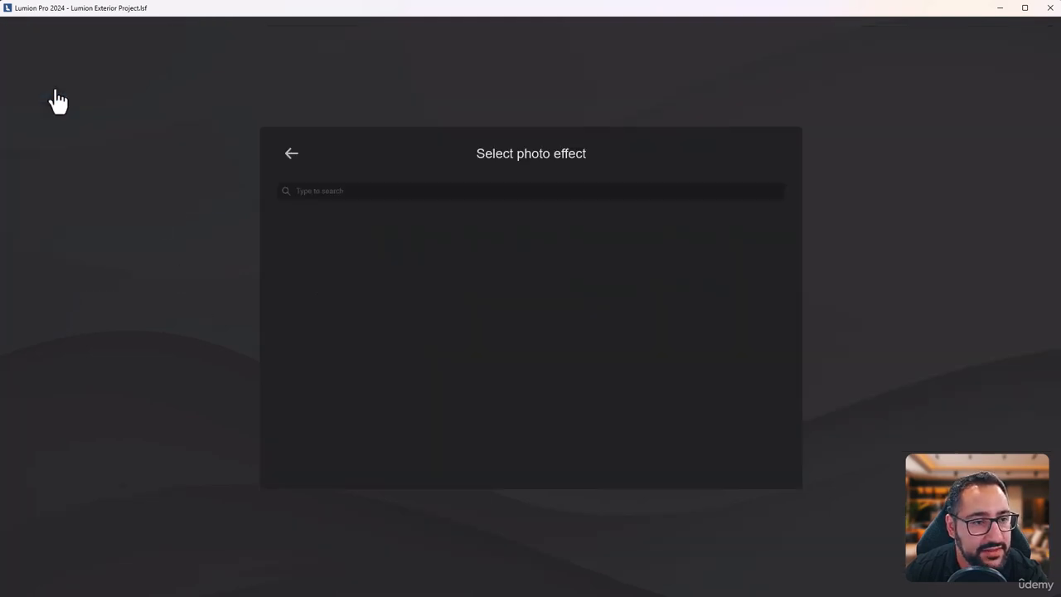
{"action": "left_click", "coordinate": [290, 191]}
{"action": "type", "text": "fog"}
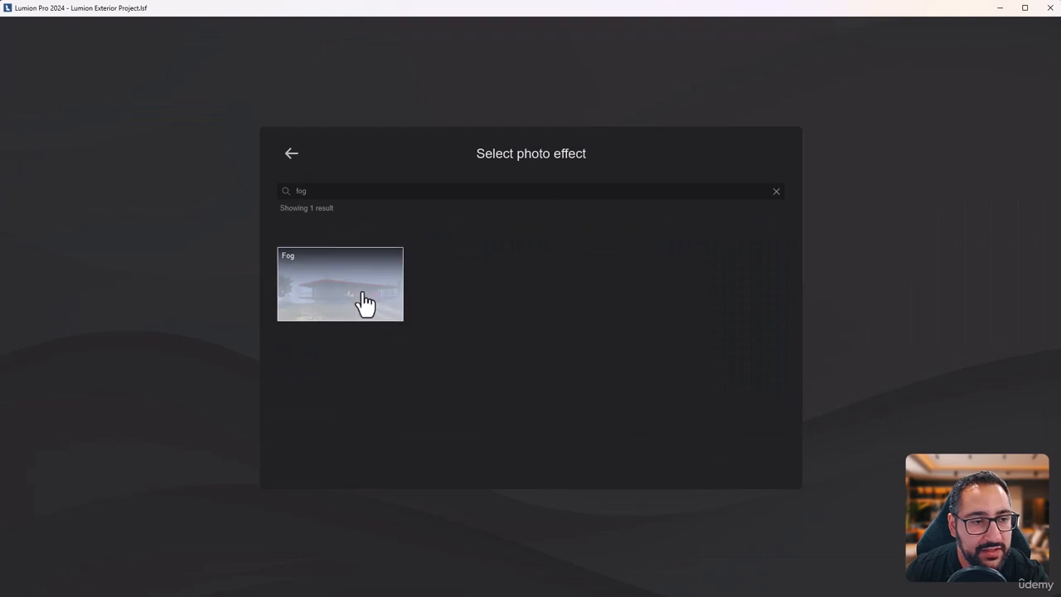
{"action": "left_click", "coordinate": [390, 312]}
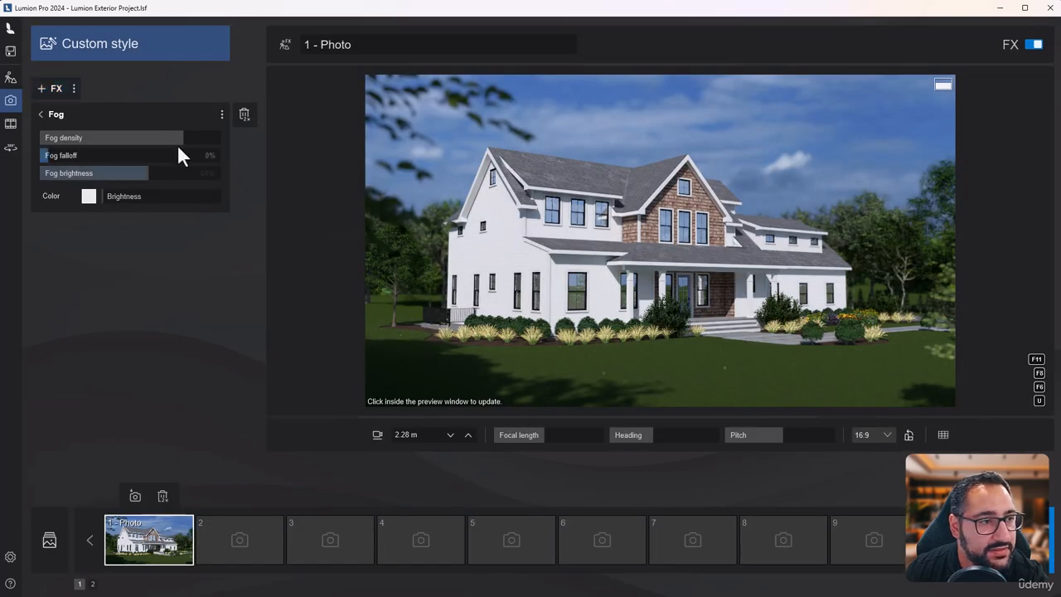
Step: Adjust the fog density and falloff for a light haze over the trees behind the house
{"action": "left_click_drag", "start_coordinate": [144, 141], "coordinate": [196, 137]}
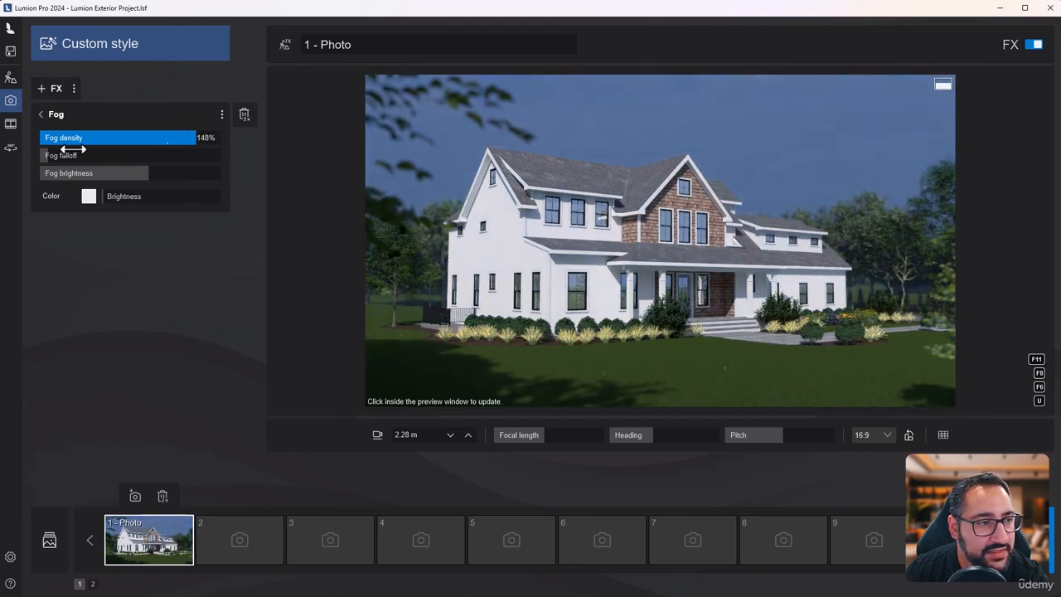
{"action": "left_click_drag", "start_coordinate": [73, 149], "coordinate": [35, 163]}
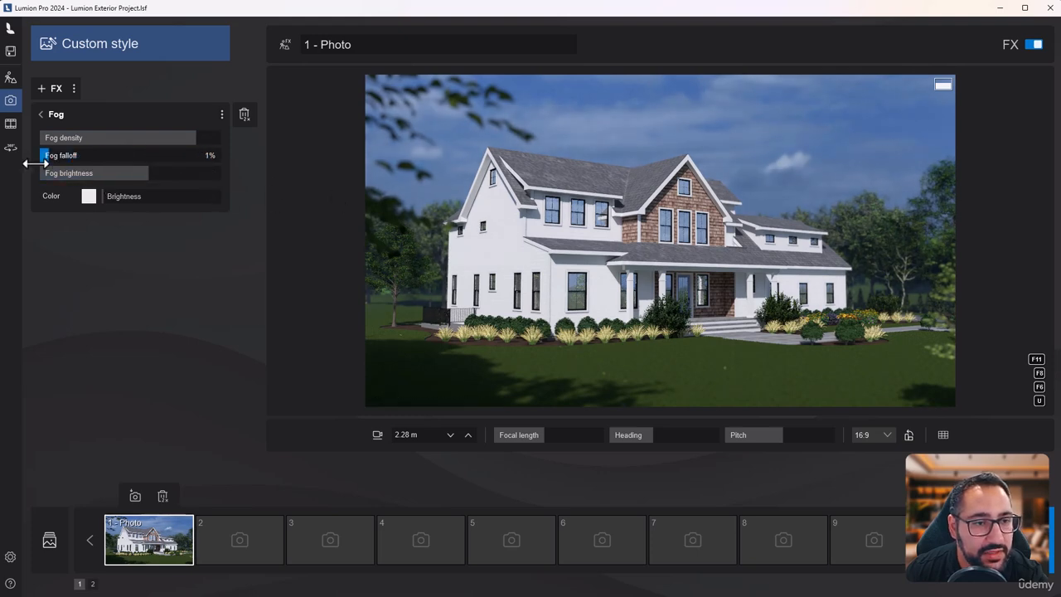
{"action": "left_click_drag", "start_coordinate": [124, 137], "coordinate": [187, 136]}
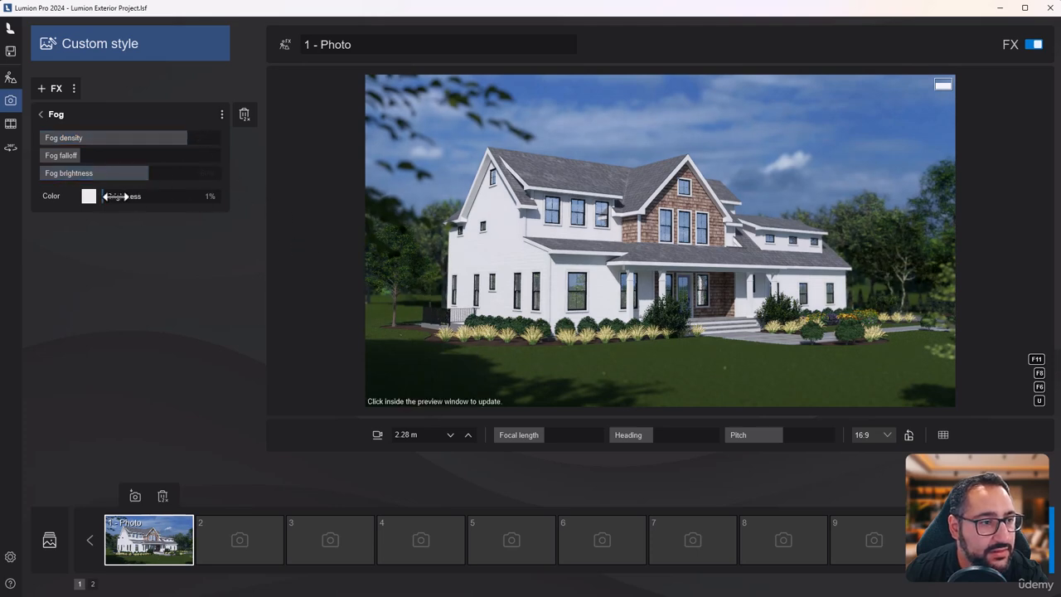
Step: Set the fog colour brightness to about 6%, update the photo preview and go back to the effect list
{"action": "left_click_drag", "start_coordinate": [112, 197], "coordinate": [330, 189]}
{"action": "mouse_move", "coordinate": [126, 201]}
{"action": "left_mouse_down"}
{"action": "mouse_move", "coordinate": [178, 196]}
{"action": "mouse_move", "coordinate": [127, 197]}
{"action": "left_mouse_up"}
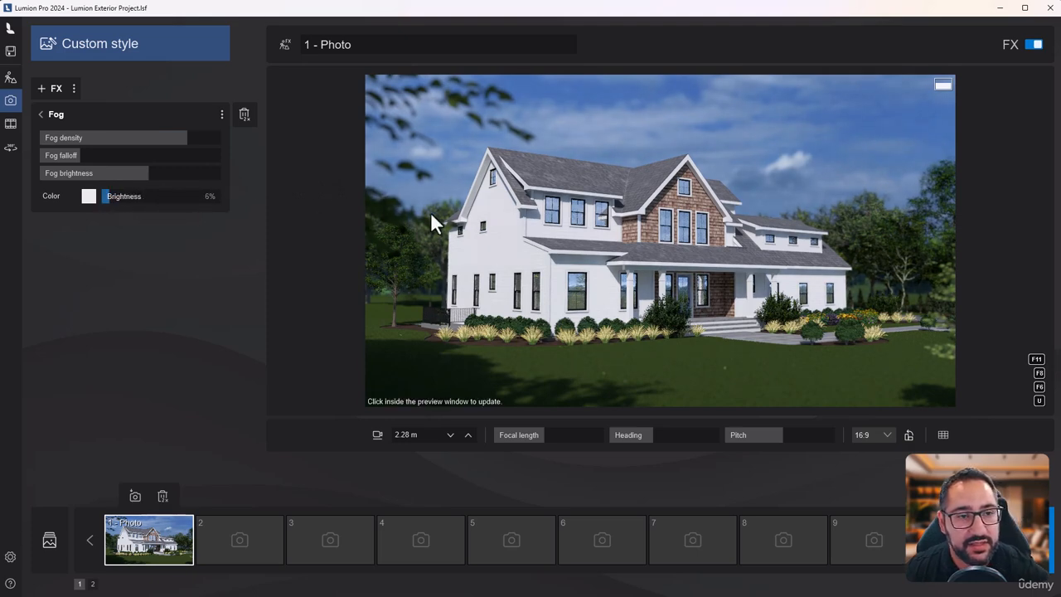
{"action": "left_click", "coordinate": [588, 224]}
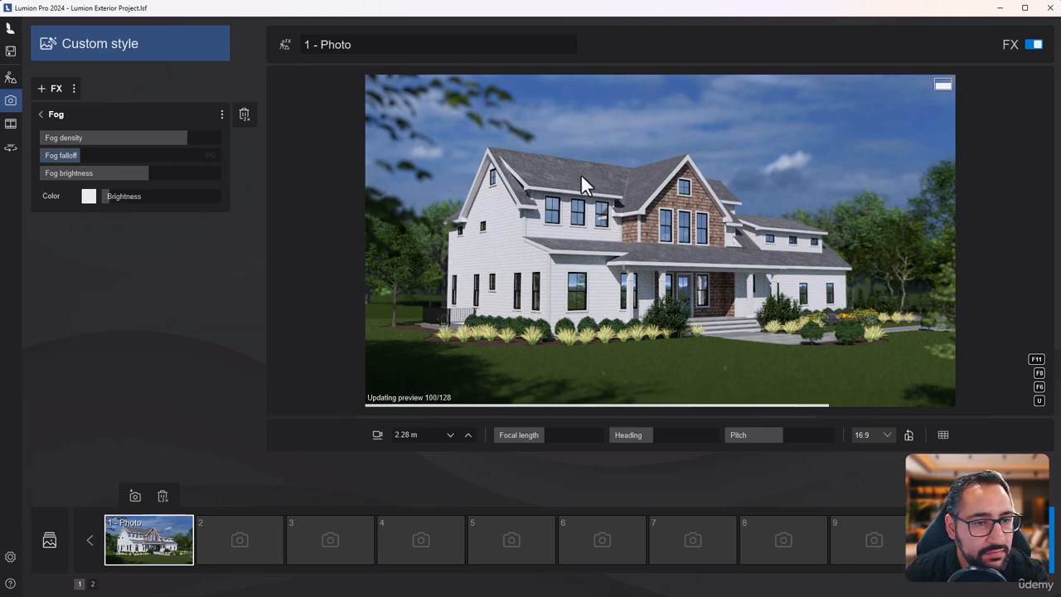
{"action": "left_click", "coordinate": [43, 115]}
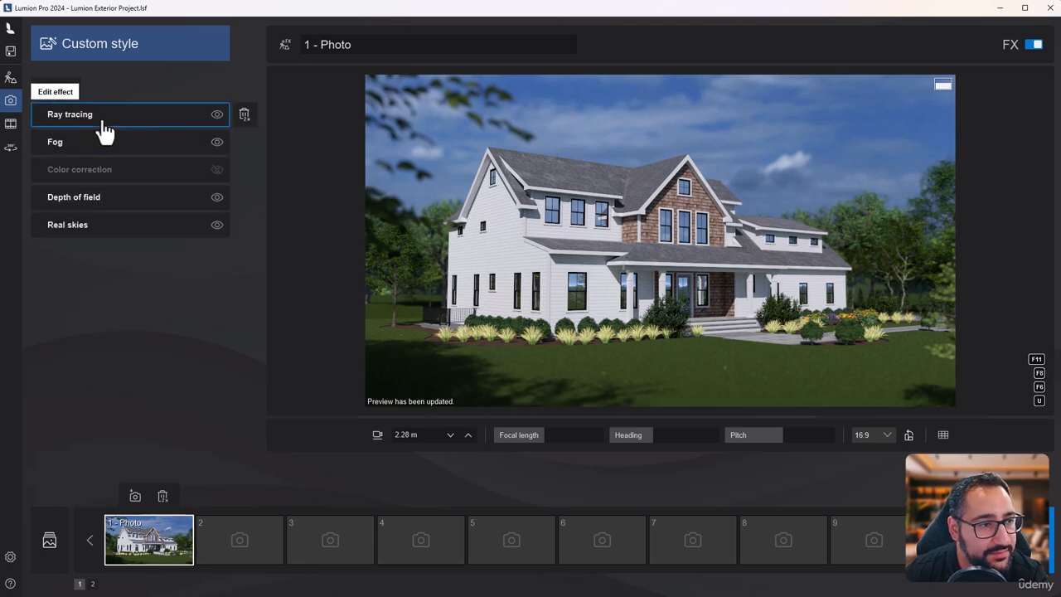
Step: Open the Real skies effect and increase its sun intensity and sky brightness slightly
{"action": "left_click", "coordinate": [99, 226]}
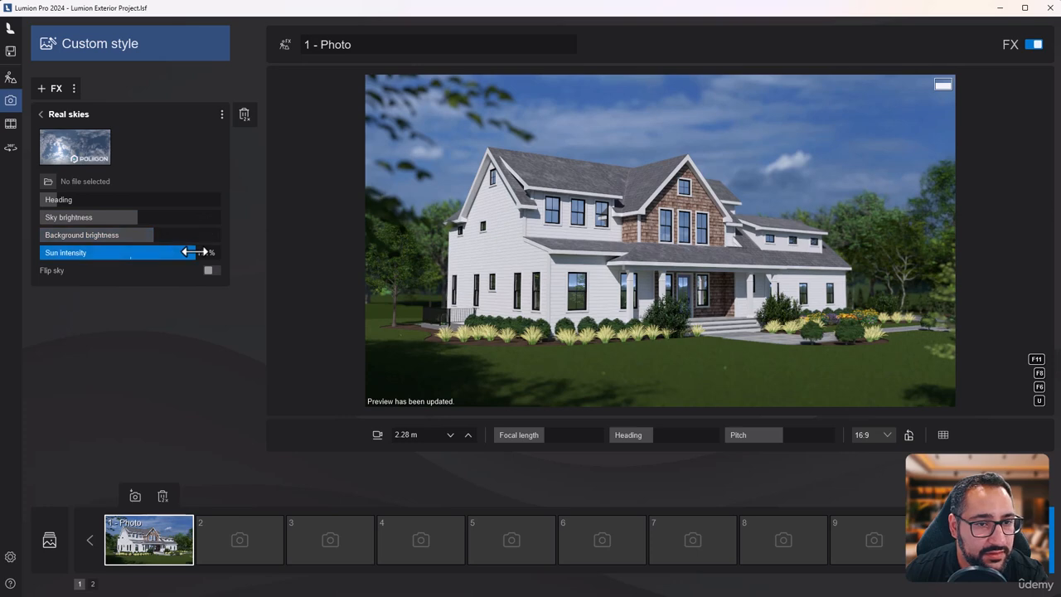
{"action": "left_click_drag", "start_coordinate": [195, 251], "coordinate": [209, 251]}
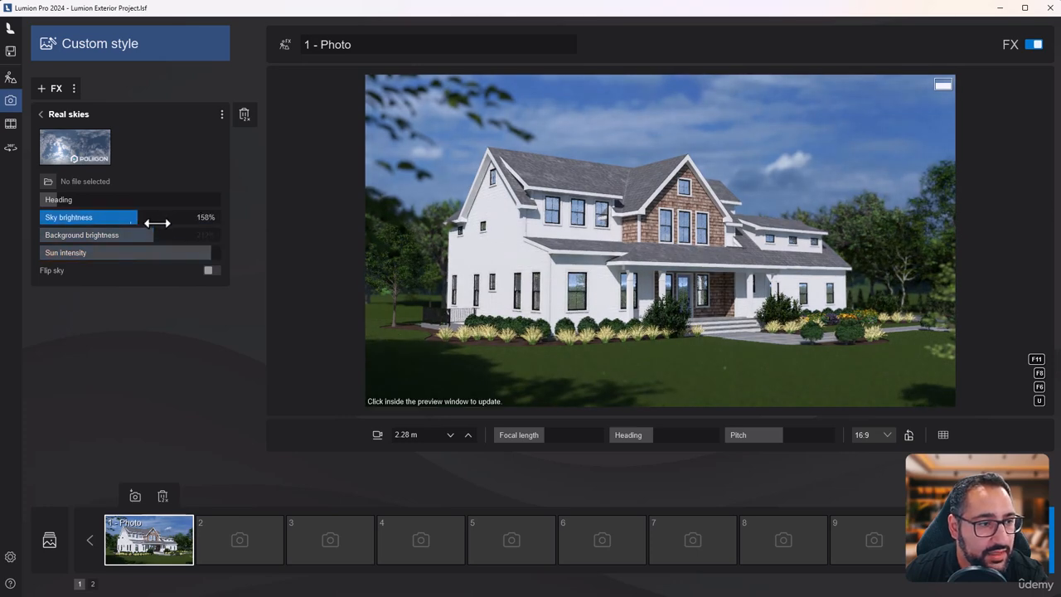
{"action": "left_click_drag", "start_coordinate": [142, 214], "coordinate": [149, 213]}
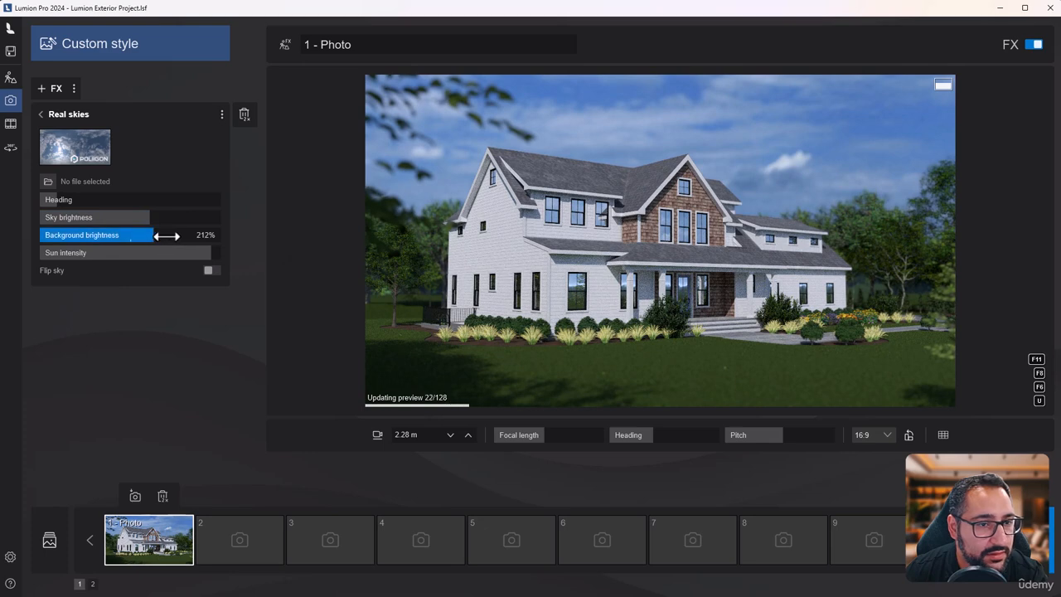
Step: Set the Real skies background brightness to about 223%, update the photo preview and go back to the effect list
{"action": "left_click_drag", "start_coordinate": [175, 236], "coordinate": [184, 236]}
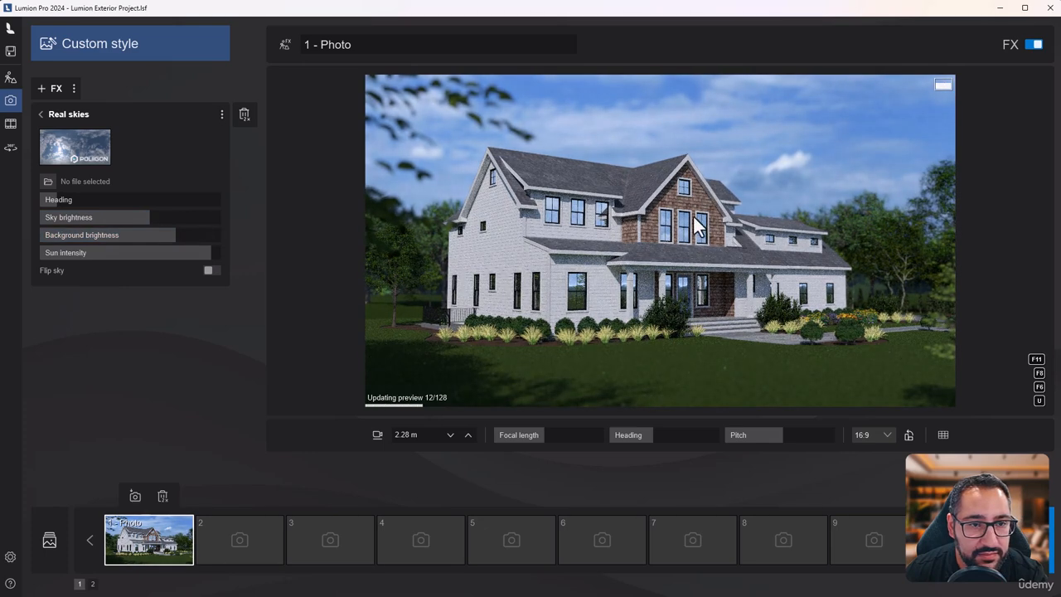
{"action": "mouse_move", "coordinate": [177, 237]}
{"action": "left_mouse_down"}
{"action": "mouse_move", "coordinate": [244, 236]}
{"action": "mouse_move", "coordinate": [120, 238]}
{"action": "mouse_move", "coordinate": [201, 237]}
{"action": "mouse_move", "coordinate": [141, 237]}
{"action": "mouse_move", "coordinate": [156, 236]}
{"action": "left_mouse_up"}
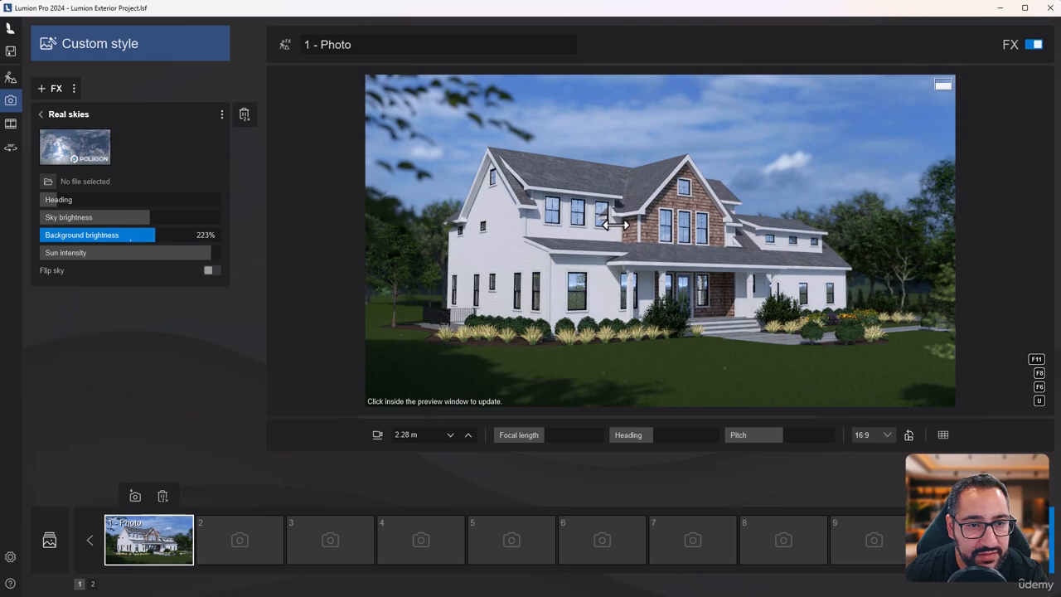
{"action": "left_click", "coordinate": [614, 224]}
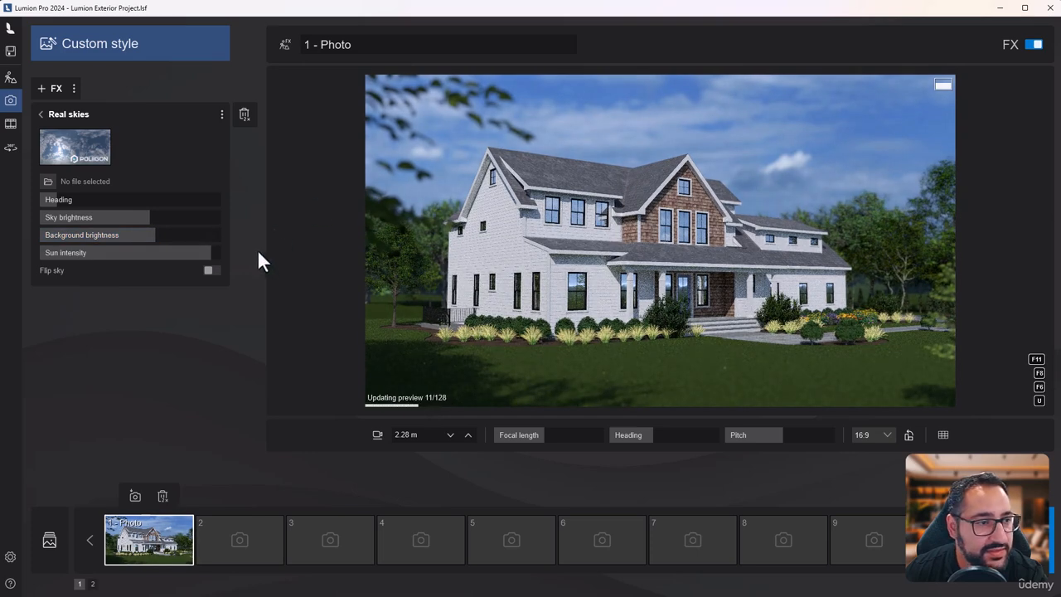
{"action": "left_click_drag", "start_coordinate": [141, 217], "coordinate": [151, 218]}
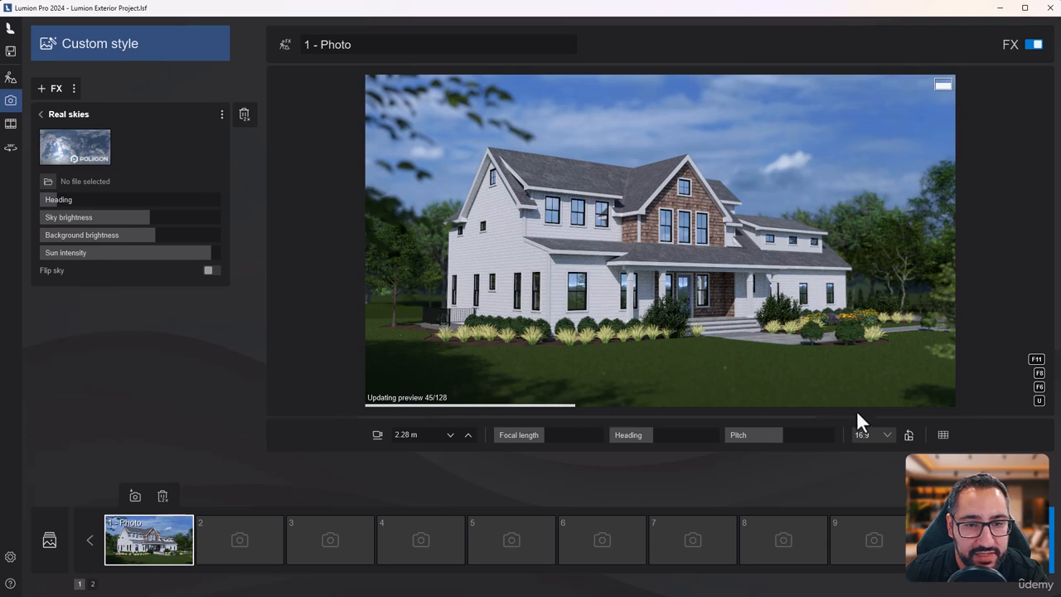
{"action": "left_click", "coordinate": [57, 120]}
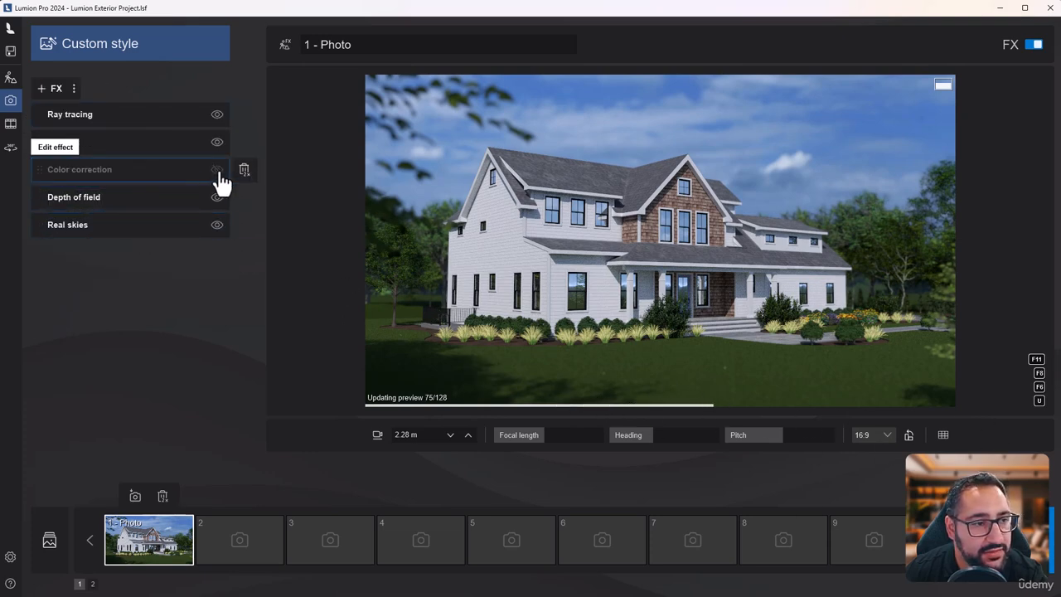
Step: Reactivate the Color correction effect and raise its exposure slightly, keeping auto exposure on
{"action": "left_click", "coordinate": [178, 172]}
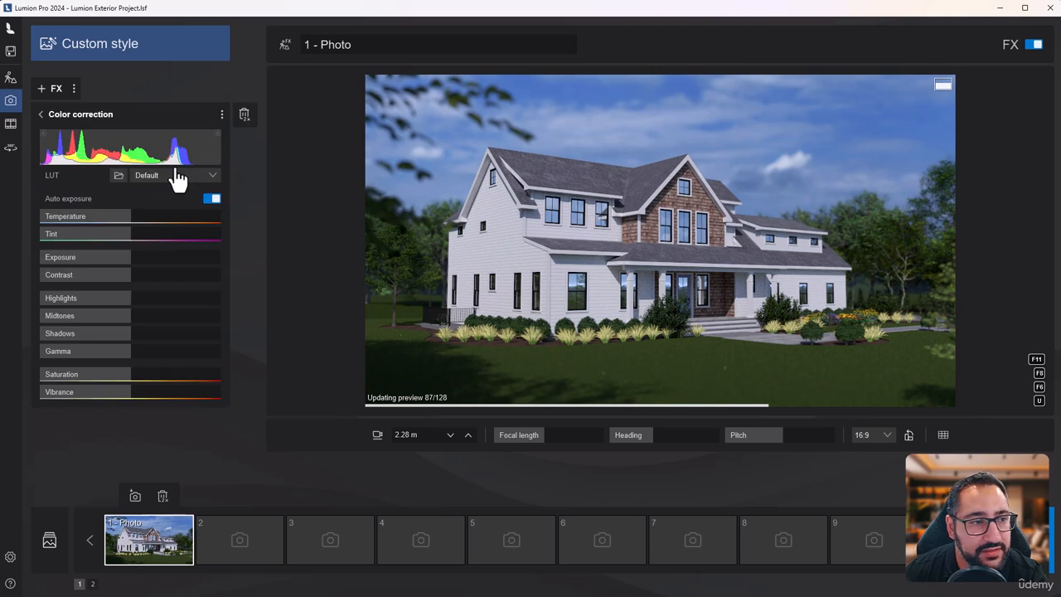
{"action": "left_click", "coordinate": [213, 200]}
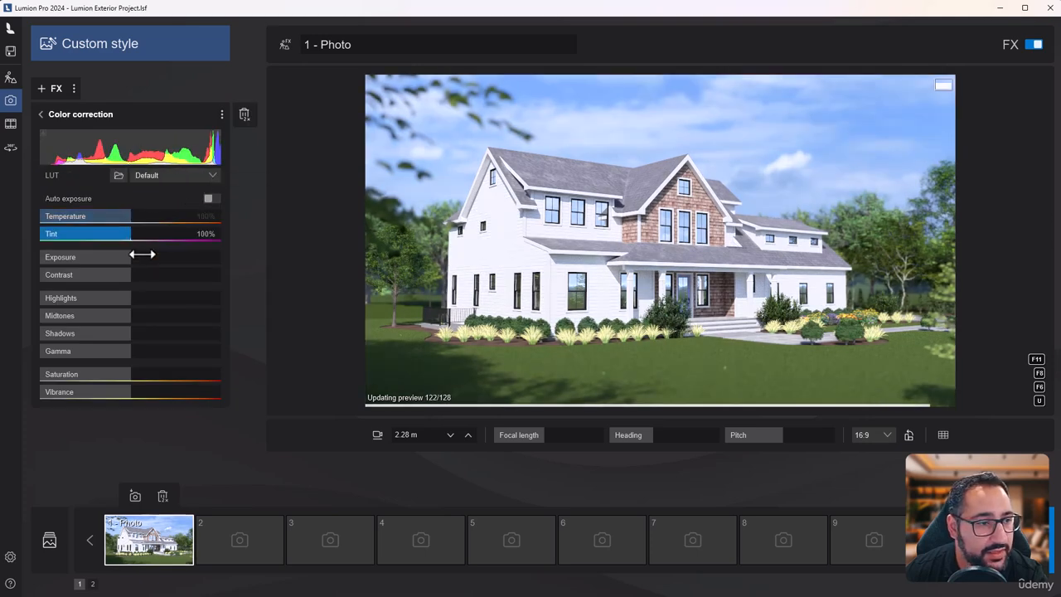
{"action": "mouse_move", "coordinate": [132, 260]}
{"action": "left_mouse_down"}
{"action": "mouse_move", "coordinate": [106, 261]}
{"action": "mouse_move", "coordinate": [154, 257]}
{"action": "mouse_move", "coordinate": [91, 271]}
{"action": "mouse_move", "coordinate": [126, 265]}
{"action": "mouse_move", "coordinate": [115, 267]}
{"action": "left_mouse_up"}
{"action": "left_click", "coordinate": [209, 199]}
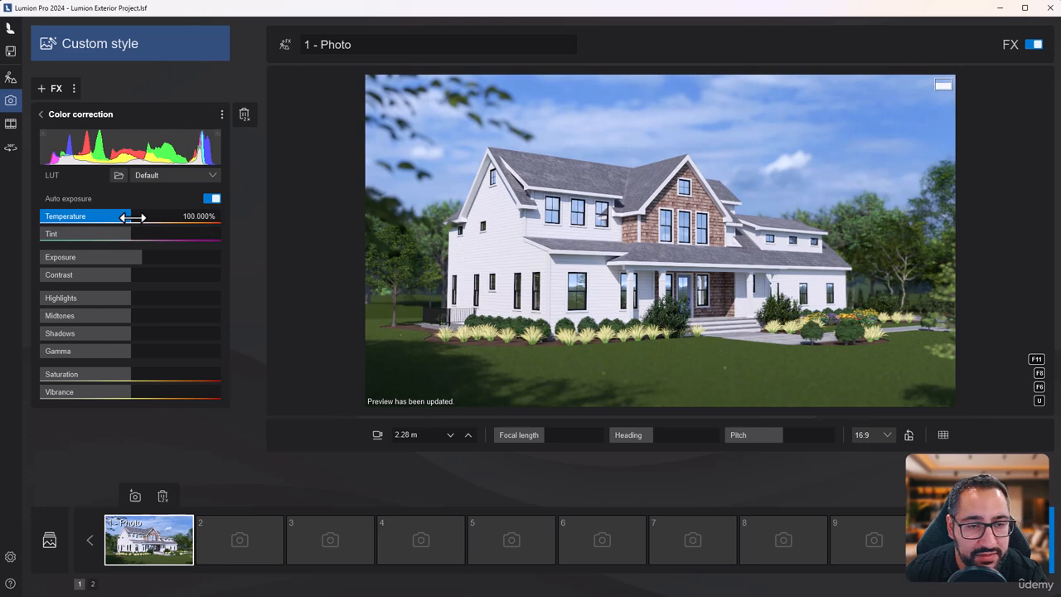
Step: Warm the colour temperature slightly, then raise the contrast to about 115% and the highlights moderately
{"action": "left_click_drag", "start_coordinate": [132, 218], "coordinate": [315, 237]}
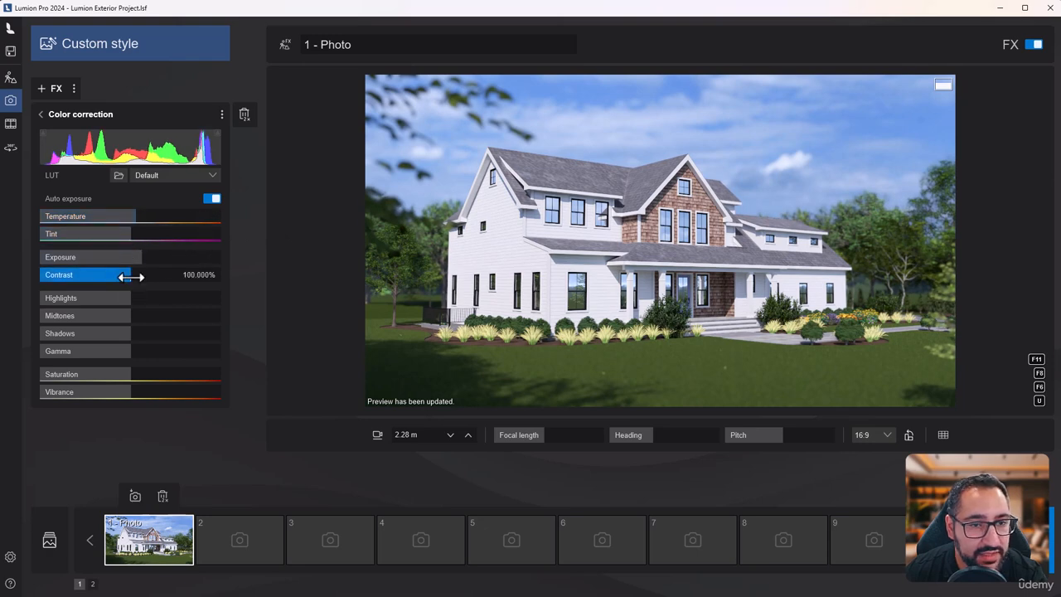
{"action": "left_click_drag", "start_coordinate": [131, 277], "coordinate": [277, 297]}
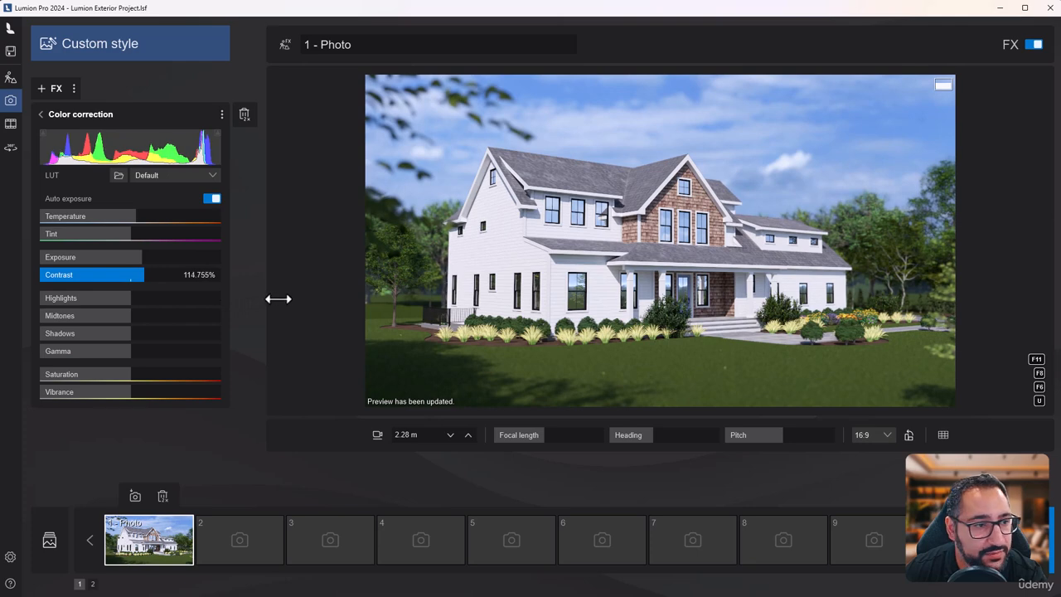
{"action": "left_click_drag", "start_coordinate": [142, 298], "coordinate": [699, 161]}
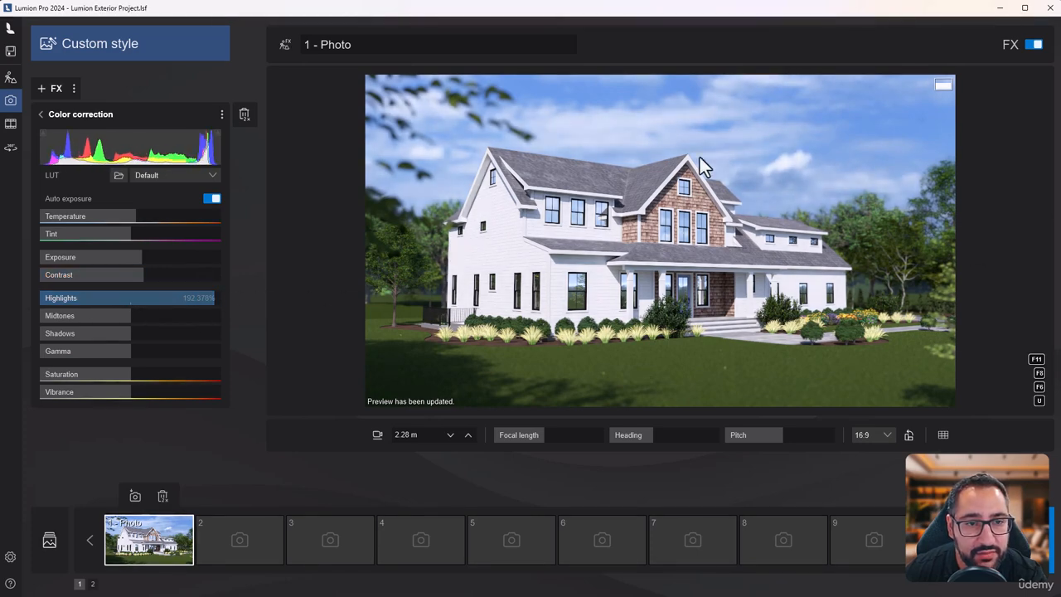
{"action": "left_click_drag", "start_coordinate": [208, 299], "coordinate": [170, 300]}
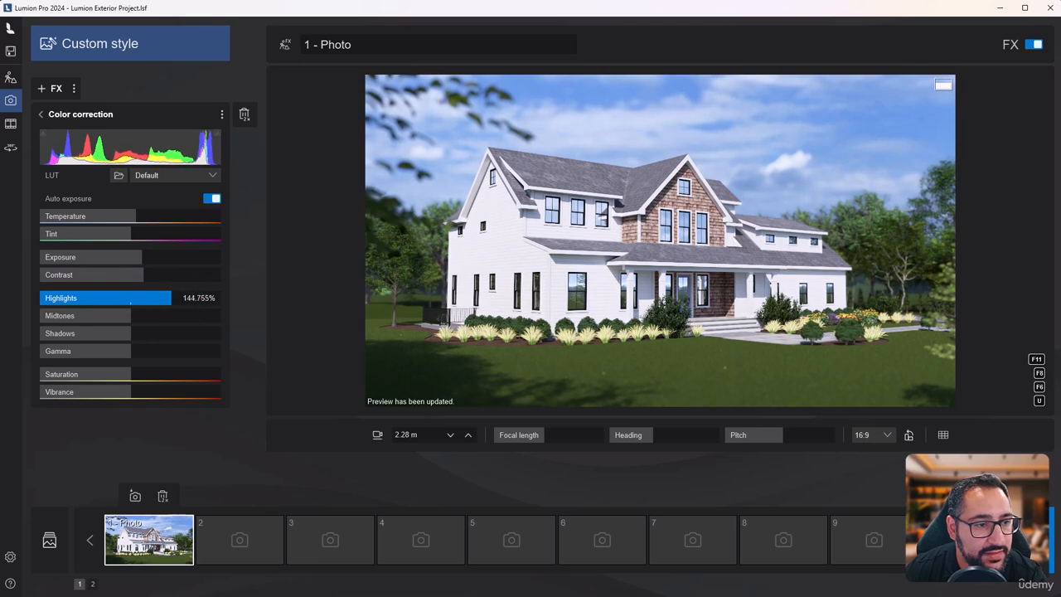
{"action": "left_click_drag", "start_coordinate": [0, 349], "coordinate": [4, 348]}
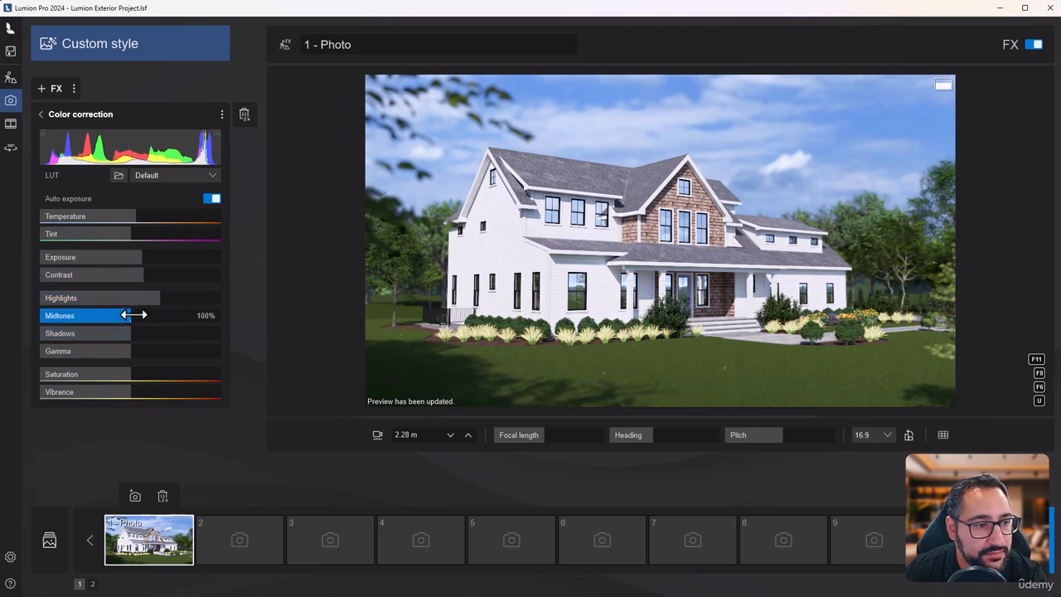
Step: Lower the midtones and shadows a little and raise the gamma slightly in the colour correction
{"action": "left_click_drag", "start_coordinate": [134, 314], "coordinate": [113, 374]}
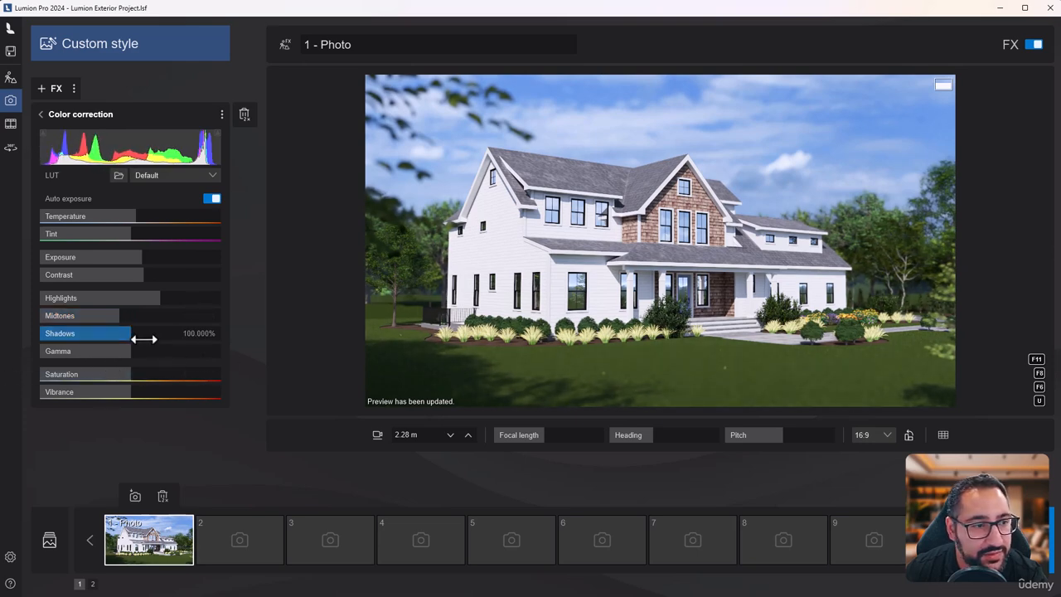
{"action": "left_click_drag", "start_coordinate": [133, 314], "coordinate": [198, 369]}
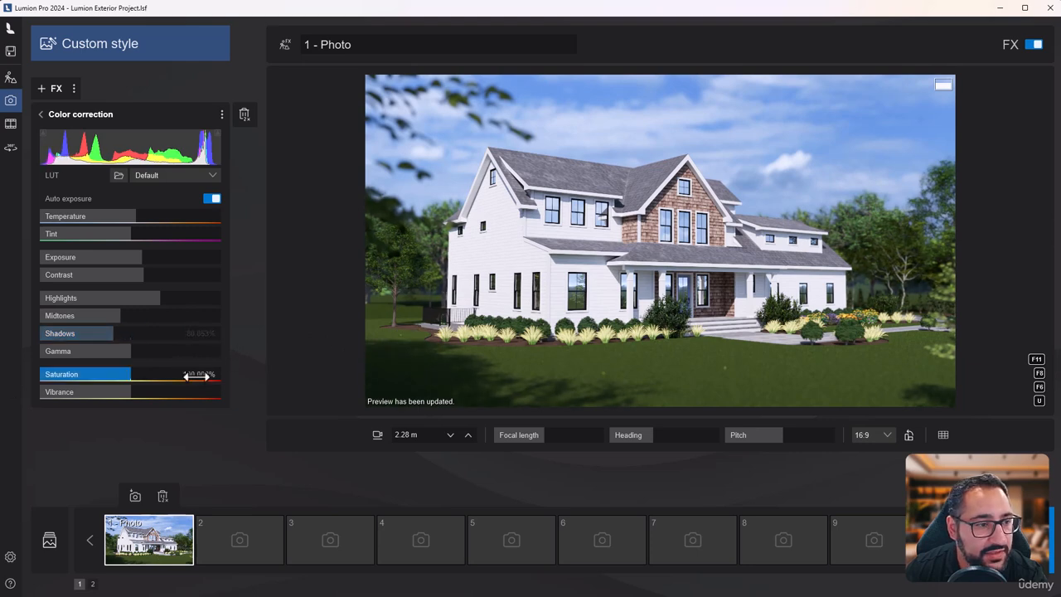
{"action": "left_click_drag", "start_coordinate": [131, 351], "coordinate": [193, 365]}
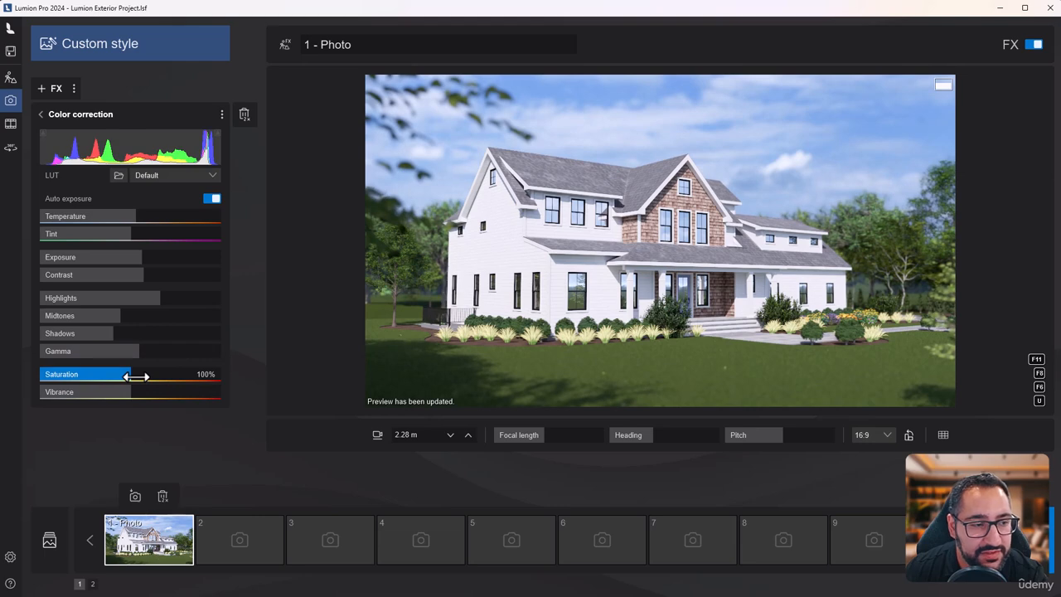
Step: Reduce the saturation slightly, increase the vibrance and store the current camera view in Photo 1
{"action": "left_click_drag", "start_coordinate": [135, 377], "coordinate": [228, 410]}
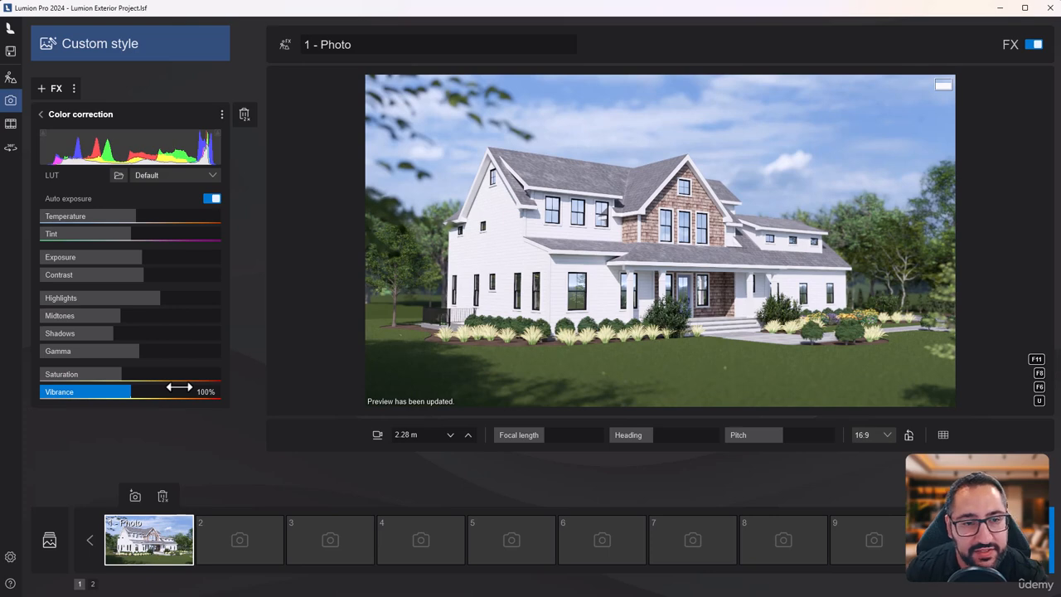
{"action": "left_click", "coordinate": [133, 395]}
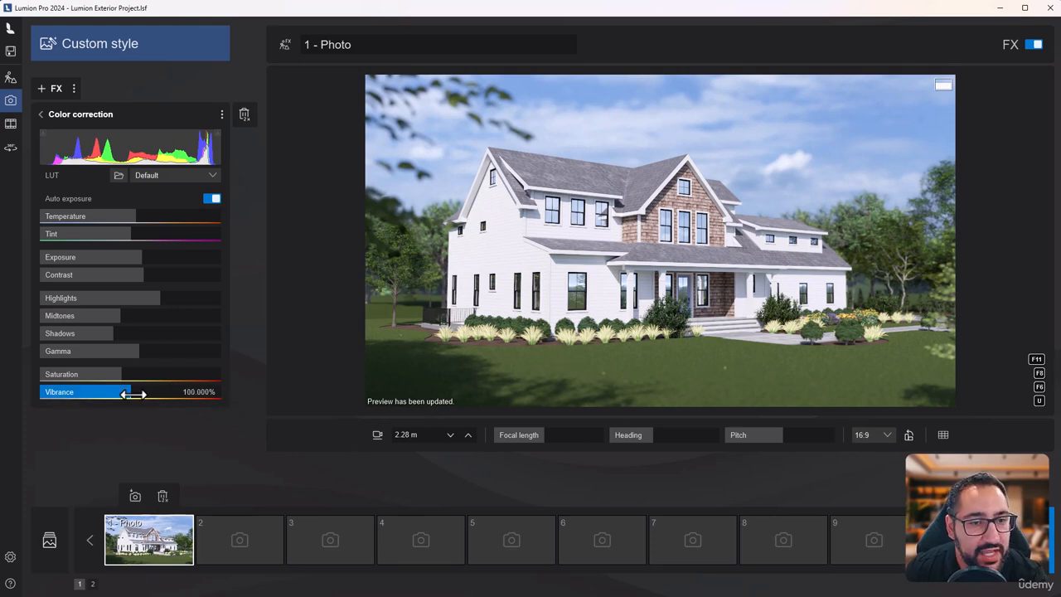
{"action": "left_click_drag", "start_coordinate": [182, 389], "coordinate": [148, 391]}
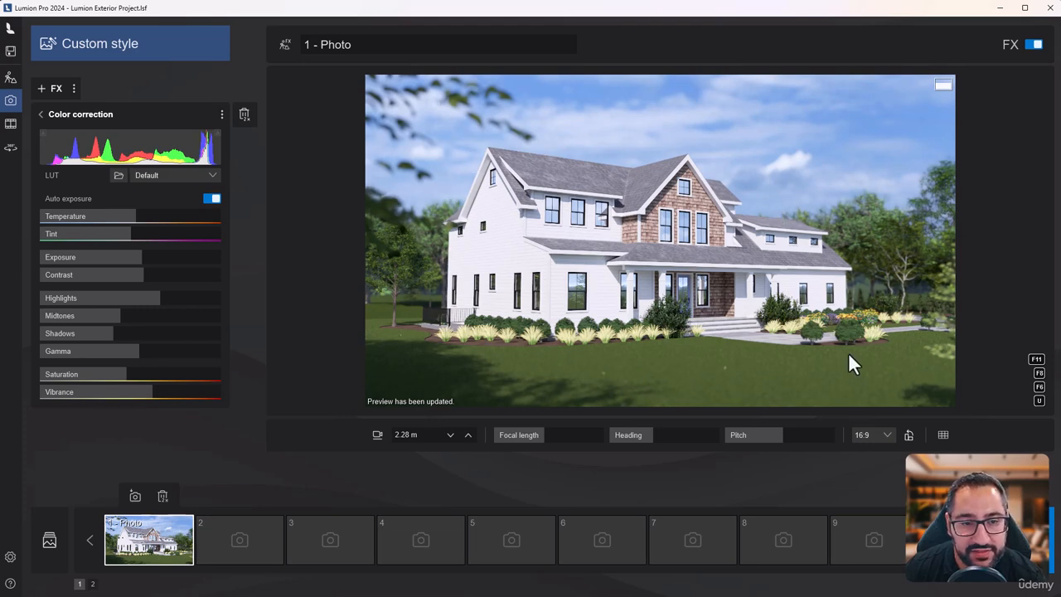
{"action": "left_click", "coordinate": [130, 496]}
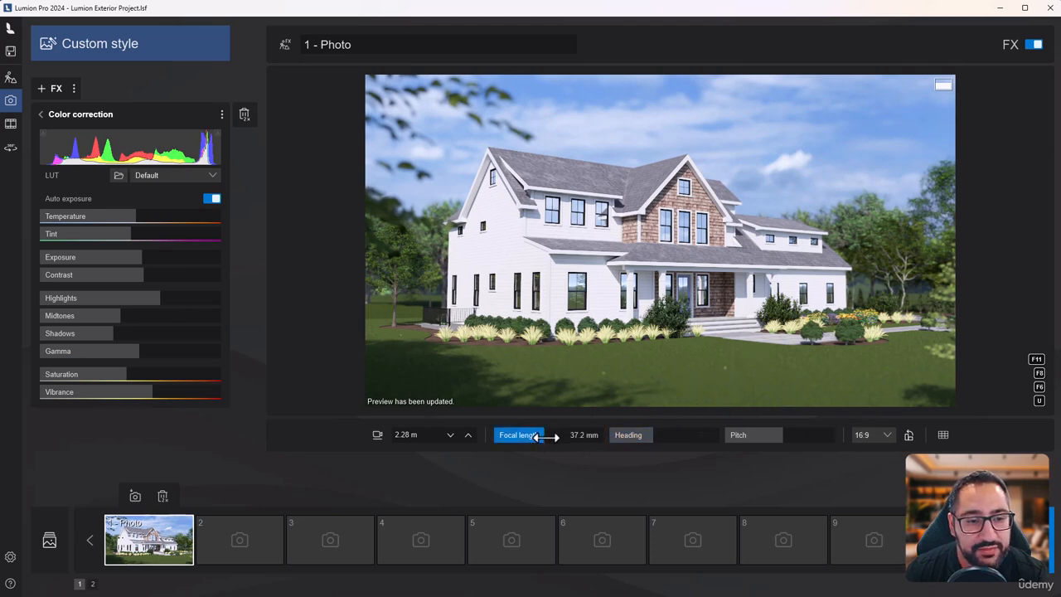
Step: Increase the focal length slightly, tilt the camera up to show more sky above the house and store the view in Photo 1
{"action": "left_click_drag", "start_coordinate": [538, 436], "coordinate": [557, 434]}
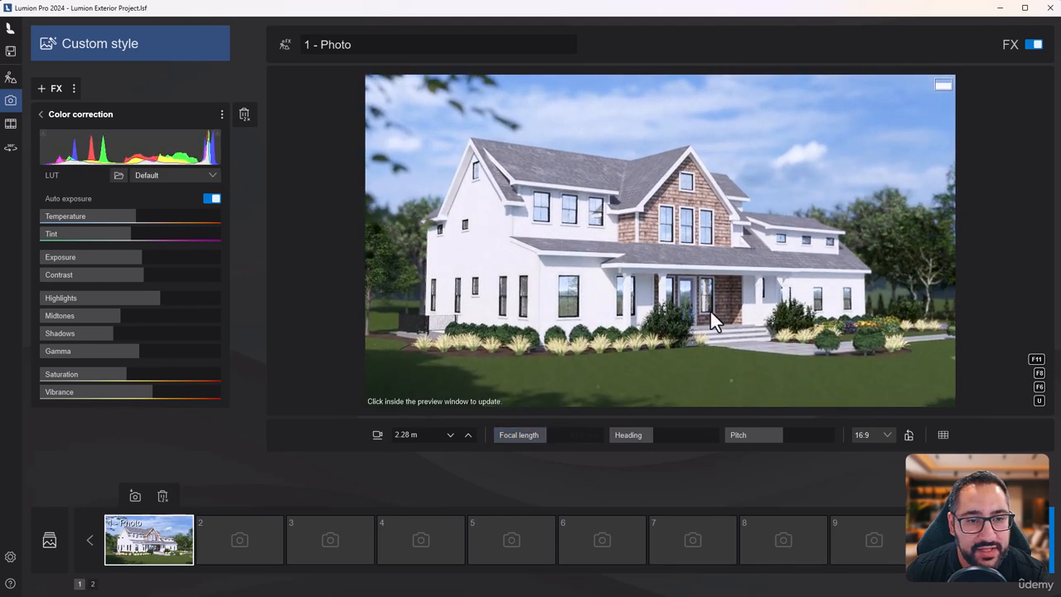
{"action": "right_click_drag", "start_coordinate": [710, 311], "coordinate": [650, 226]}
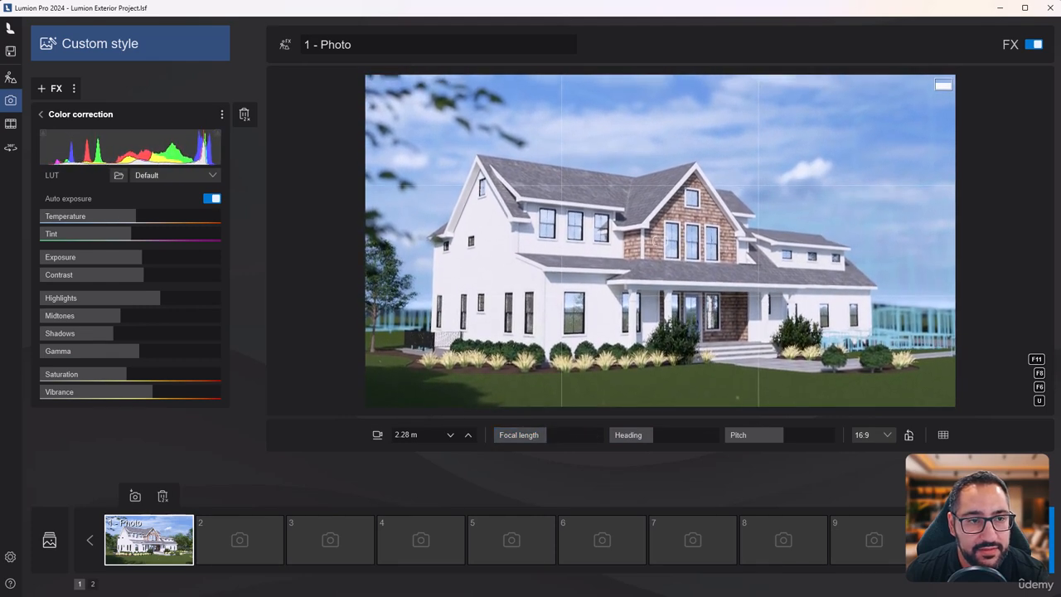
{"action": "left_click", "coordinate": [135, 495]}
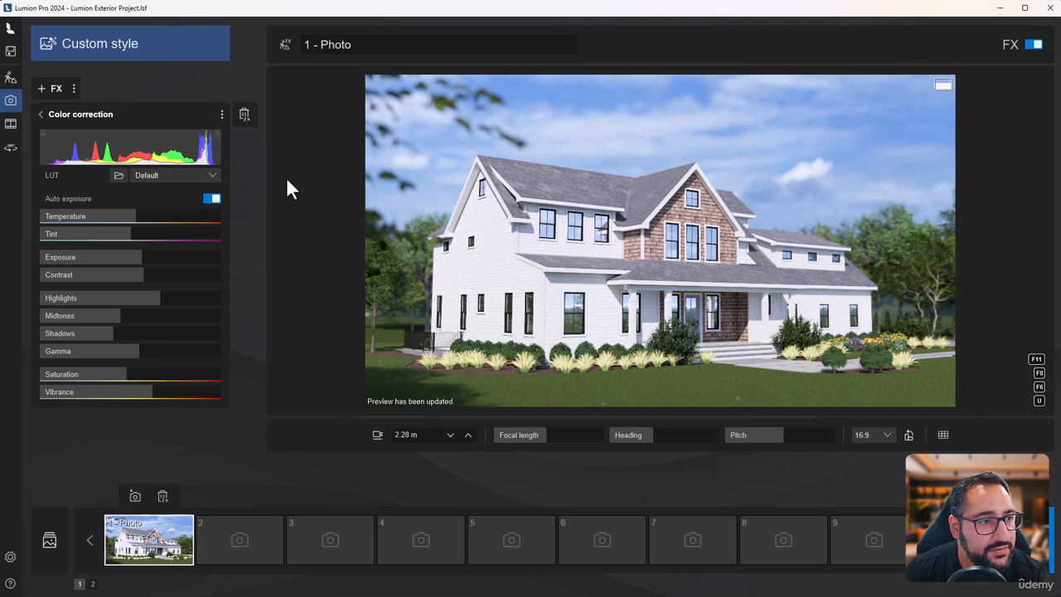
Step: Reduce the depth of field amount to about 85, update the photo preview and return to the effect list
{"action": "left_click", "coordinate": [48, 116]}
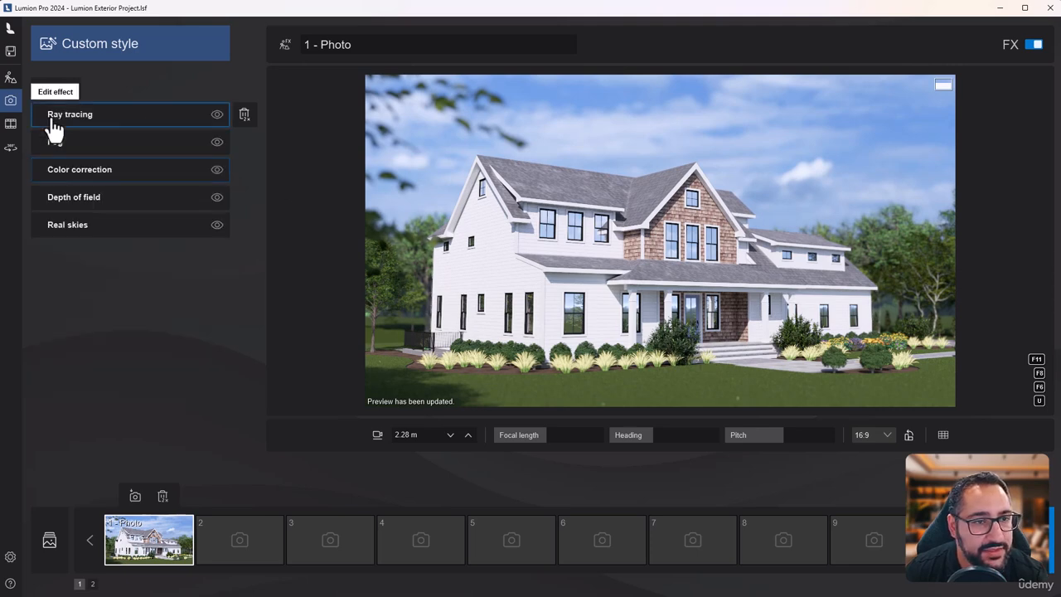
{"action": "left_click", "coordinate": [136, 199]}
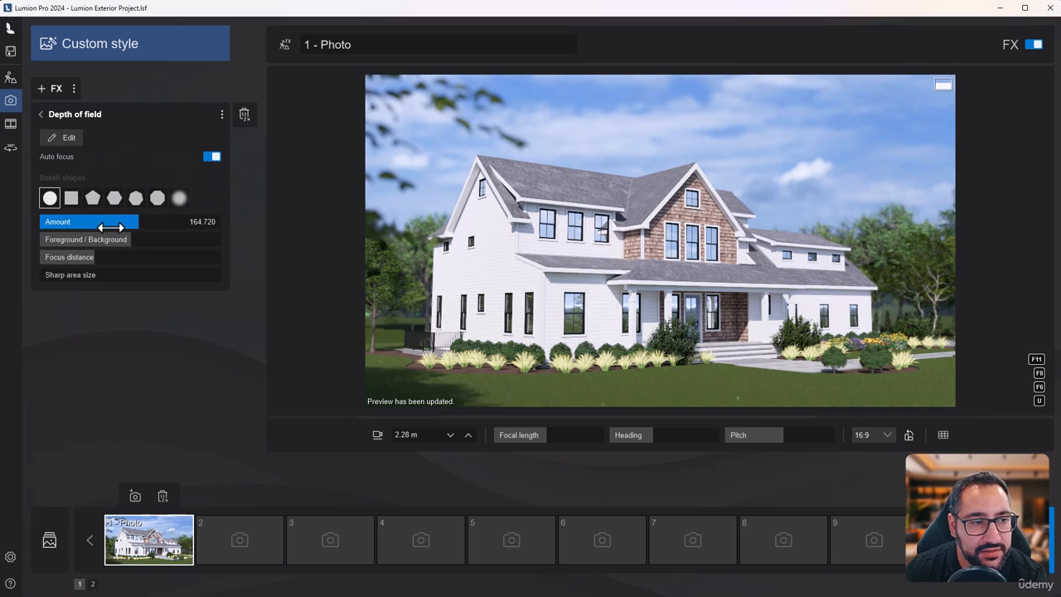
{"action": "left_click_drag", "start_coordinate": [110, 227], "coordinate": [15, 246]}
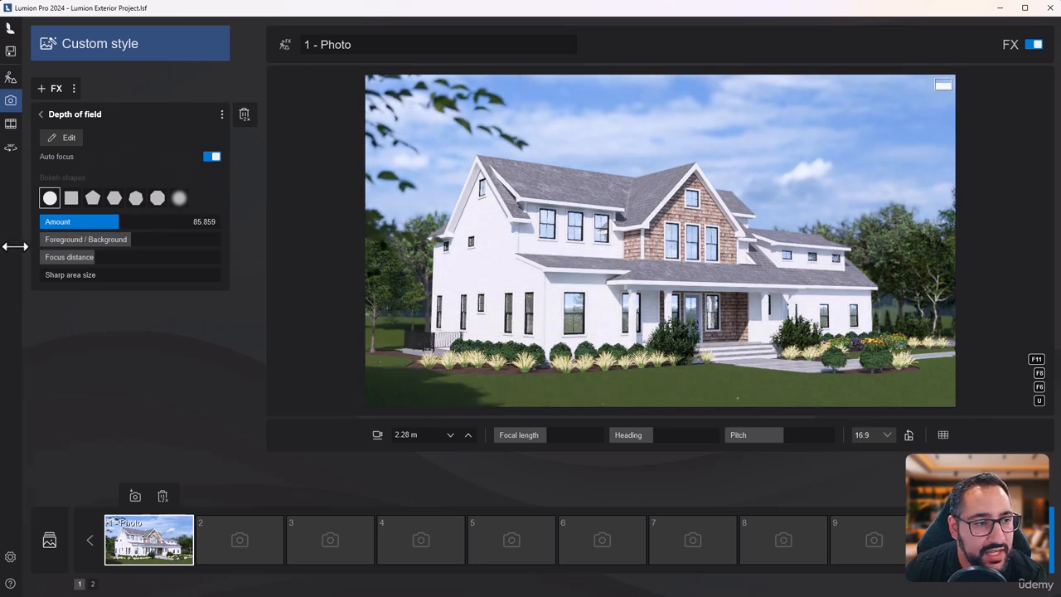
{"action": "left_click", "coordinate": [610, 271]}
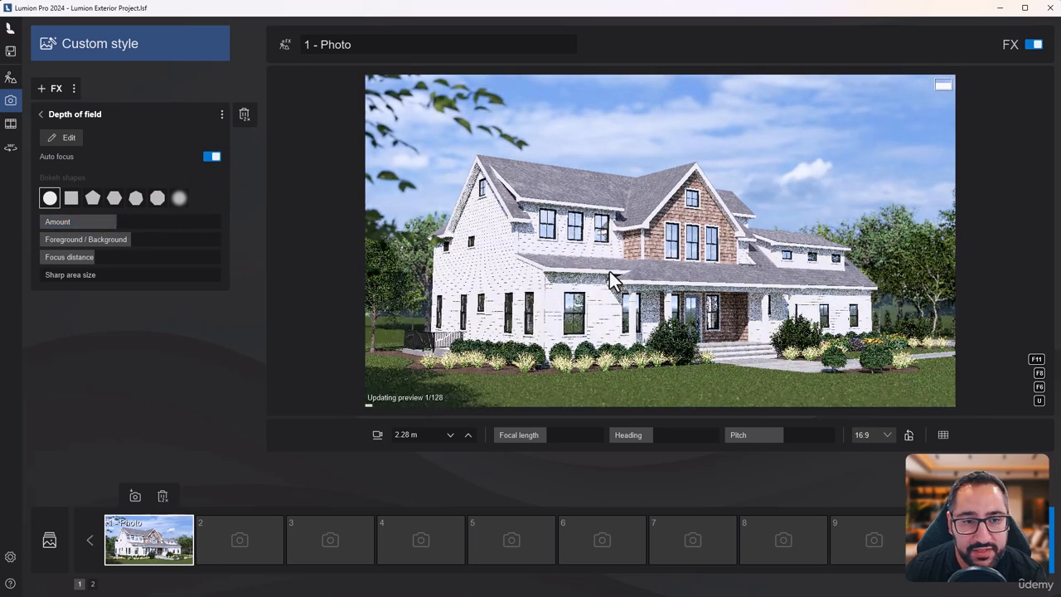
{"action": "left_click", "coordinate": [73, 115]}
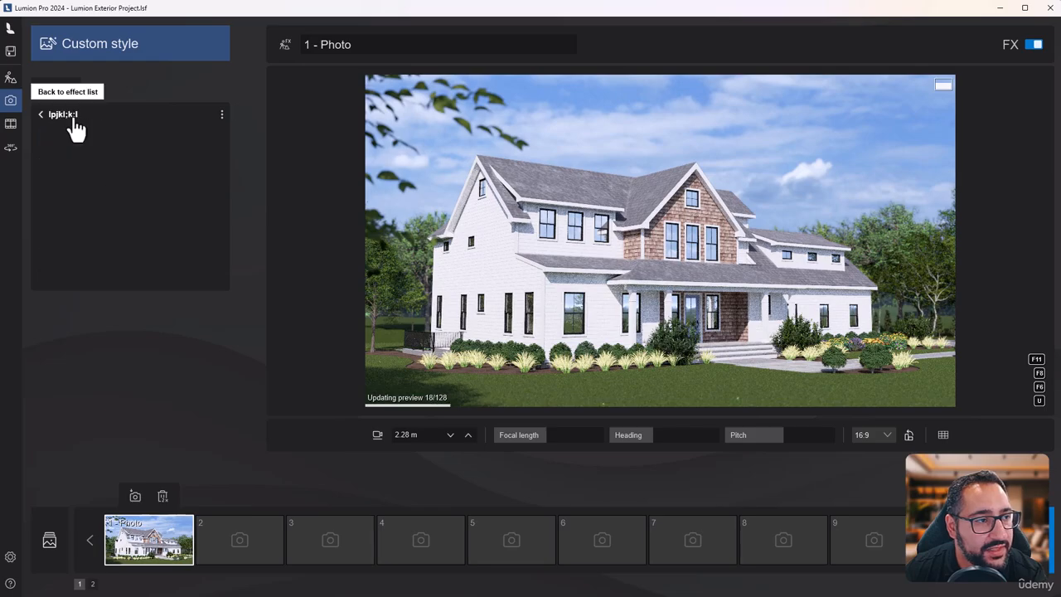
Step: In build mode, set the weathering strength of the main roof to about 8% and match it on the gable roof surface
{"action": "left_click", "coordinate": [10, 85]}
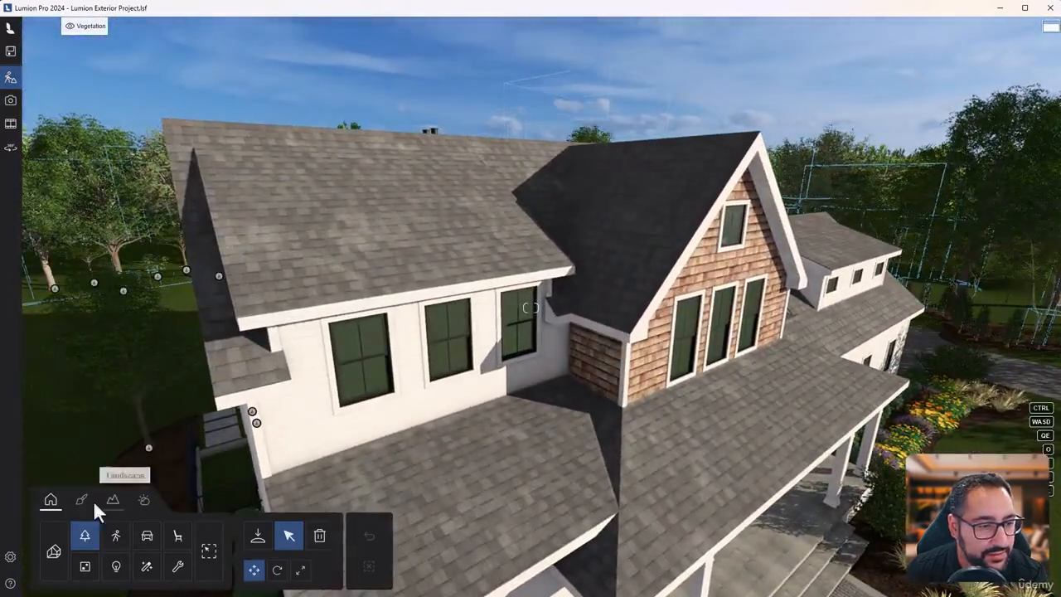
{"action": "left_click", "coordinate": [81, 499]}
{"action": "left_click", "coordinate": [423, 234]}
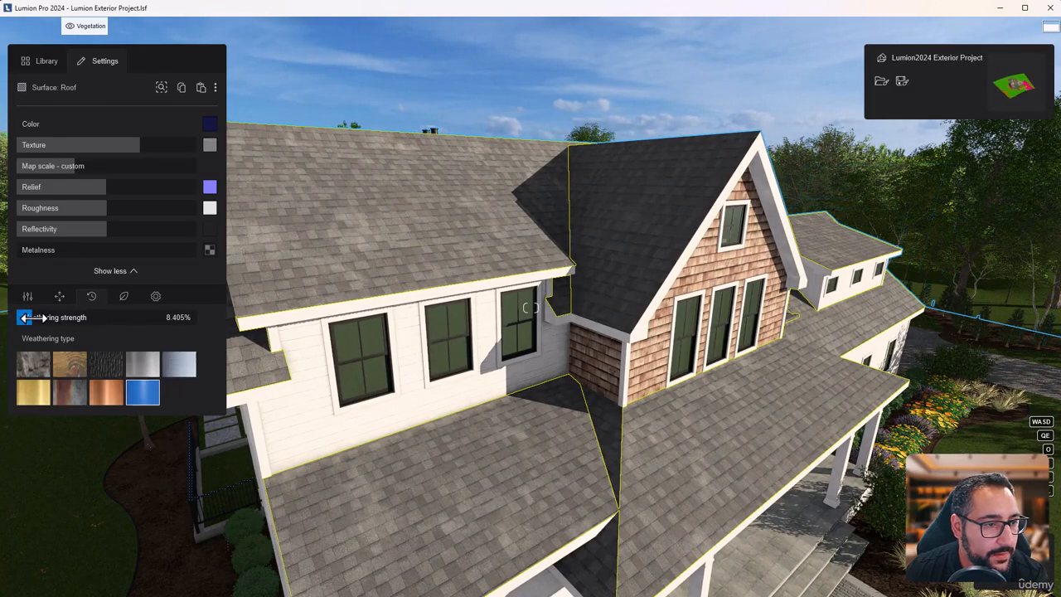
{"action": "left_click_drag", "start_coordinate": [34, 318], "coordinate": [36, 317]}
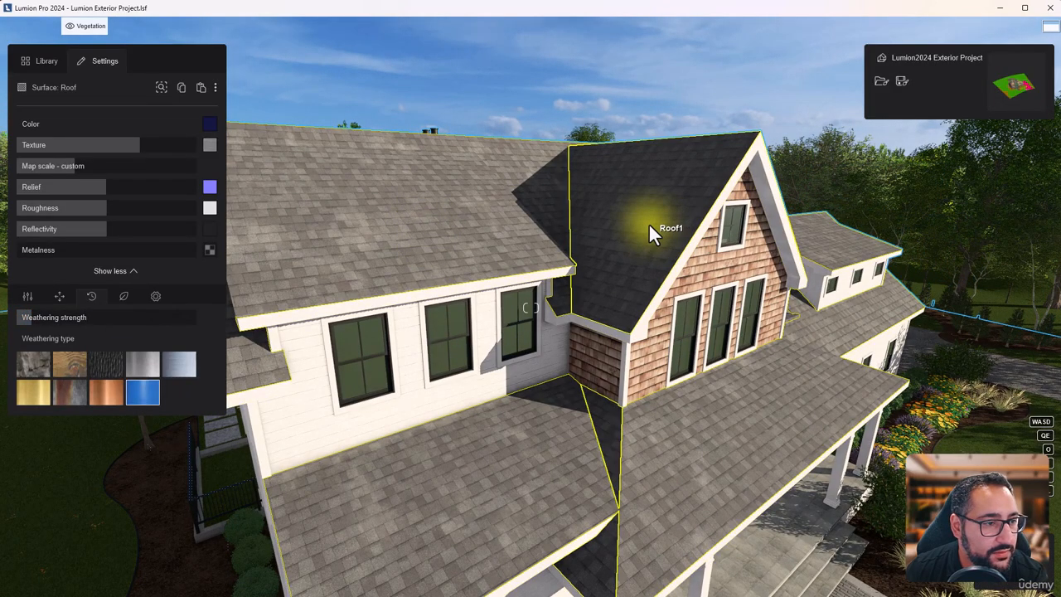
{"action": "left_click", "coordinate": [642, 250]}
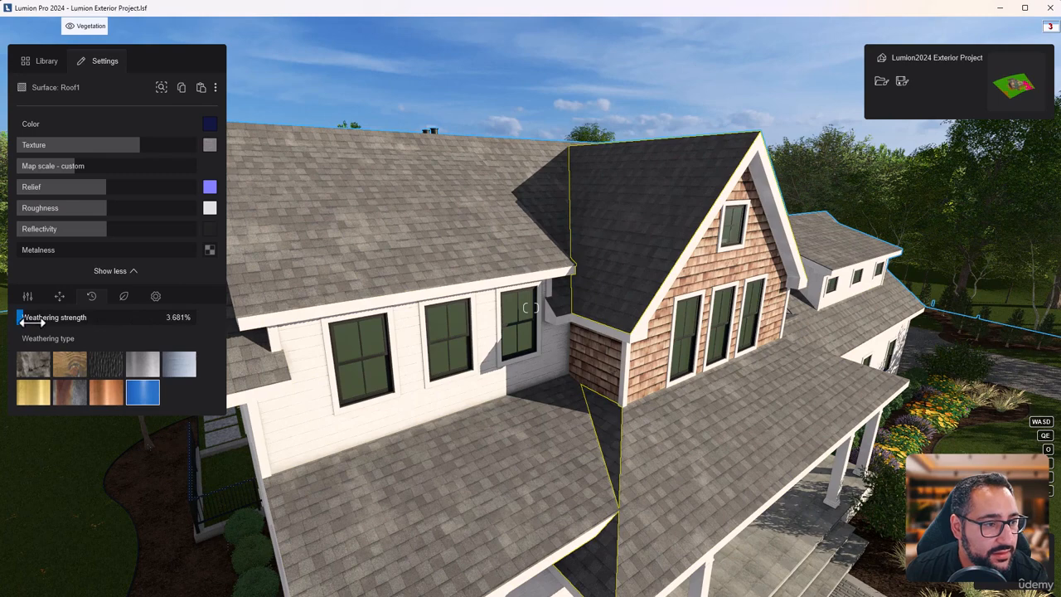
{"action": "left_click_drag", "start_coordinate": [32, 322], "coordinate": [50, 321]}
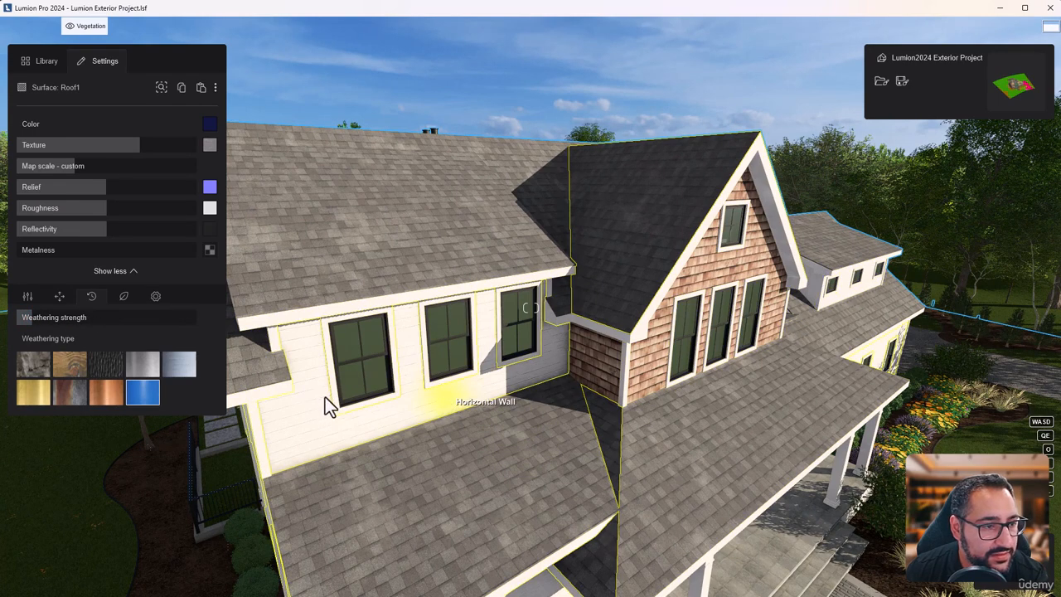
Step: Set the weathering strength of the white horizontal wall siding to about 26%, judging it on the gable end wall
{"action": "left_click", "coordinate": [416, 402]}
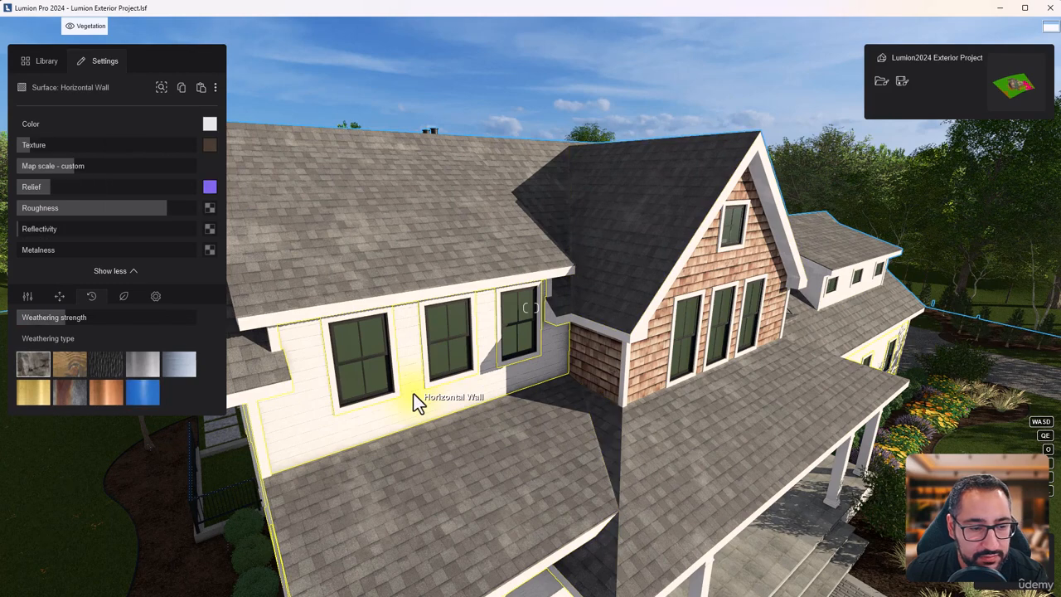
{"action": "left_click_drag", "start_coordinate": [64, 317], "coordinate": [103, 314]}
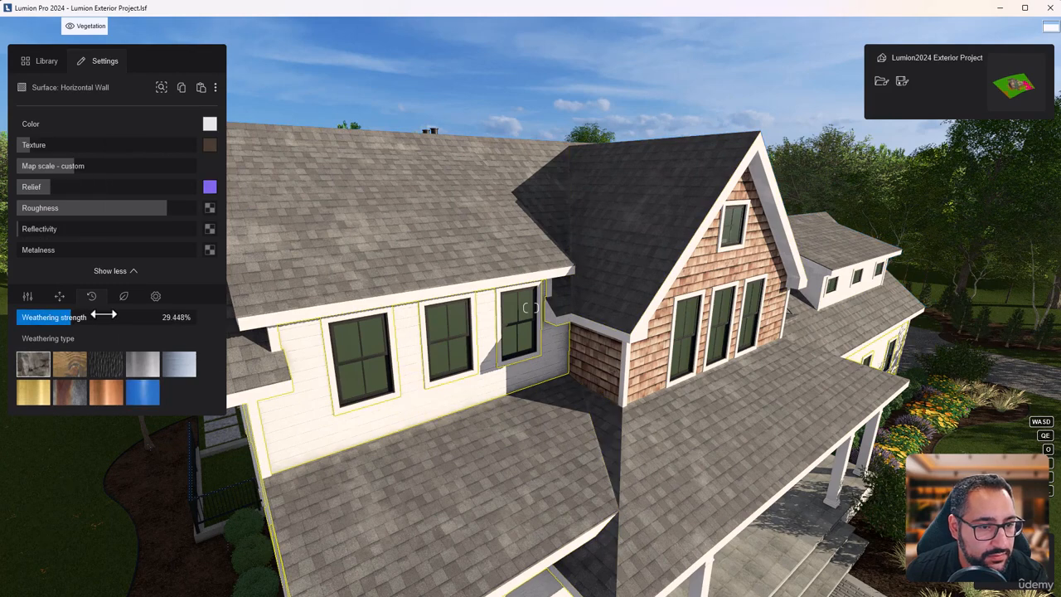
{"action": "key", "text": "a"}
{"action": "right_click_drag", "start_coordinate": [580, 369], "coordinate": [464, 384]}
{"action": "left_click_drag", "start_coordinate": [80, 318], "coordinate": [0, 346]}
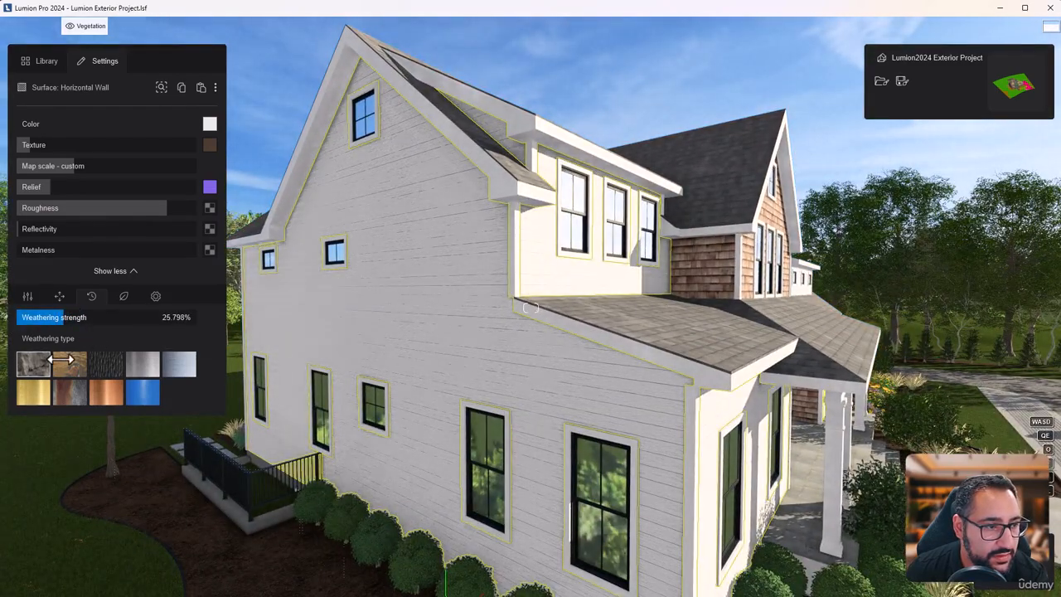
Step: Try other weathering types such as Silver and Copper on the horizontal wall siding, then restore Stone
{"action": "left_click", "coordinate": [134, 371]}
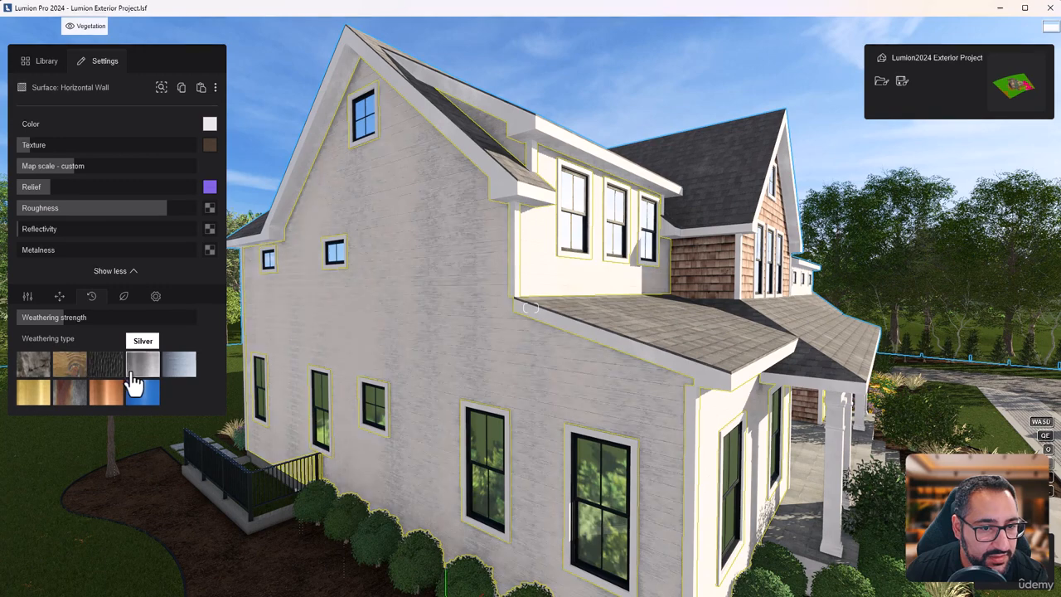
{"action": "left_click", "coordinate": [99, 396]}
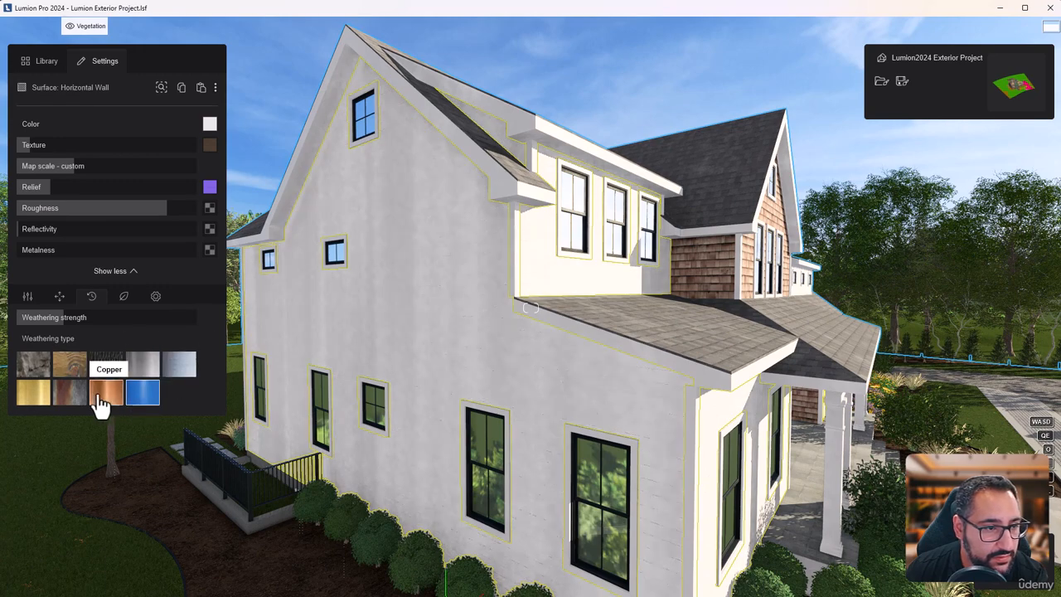
{"action": "left_click", "coordinate": [99, 397]}
{"action": "left_click", "coordinate": [69, 396]}
{"action": "left_click", "coordinate": [33, 398]}
{"action": "left_click", "coordinate": [33, 375]}
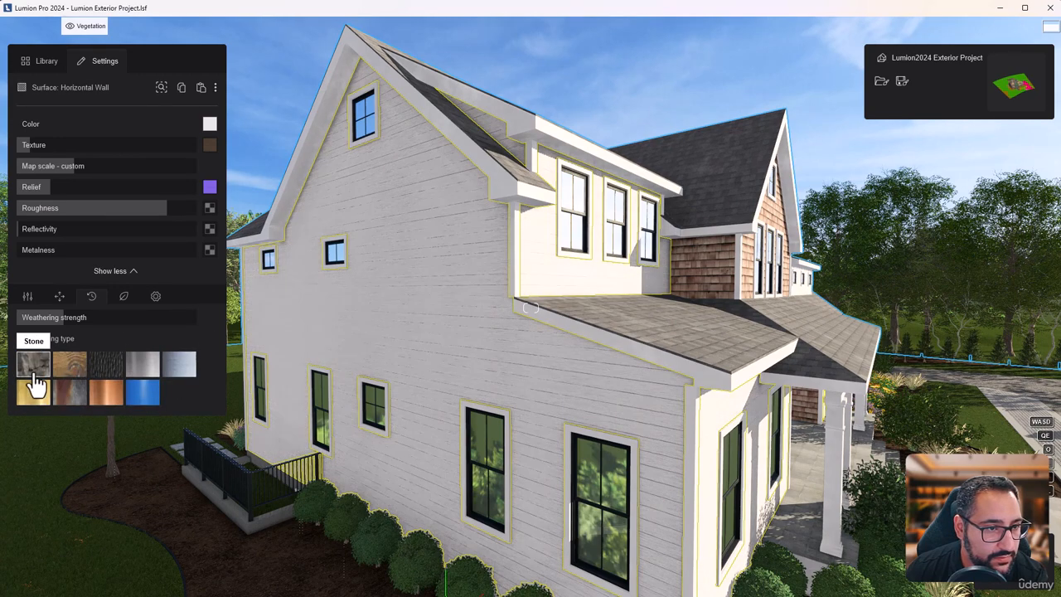
{"action": "left_click", "coordinate": [33, 394]}
{"action": "left_click", "coordinate": [33, 364]}
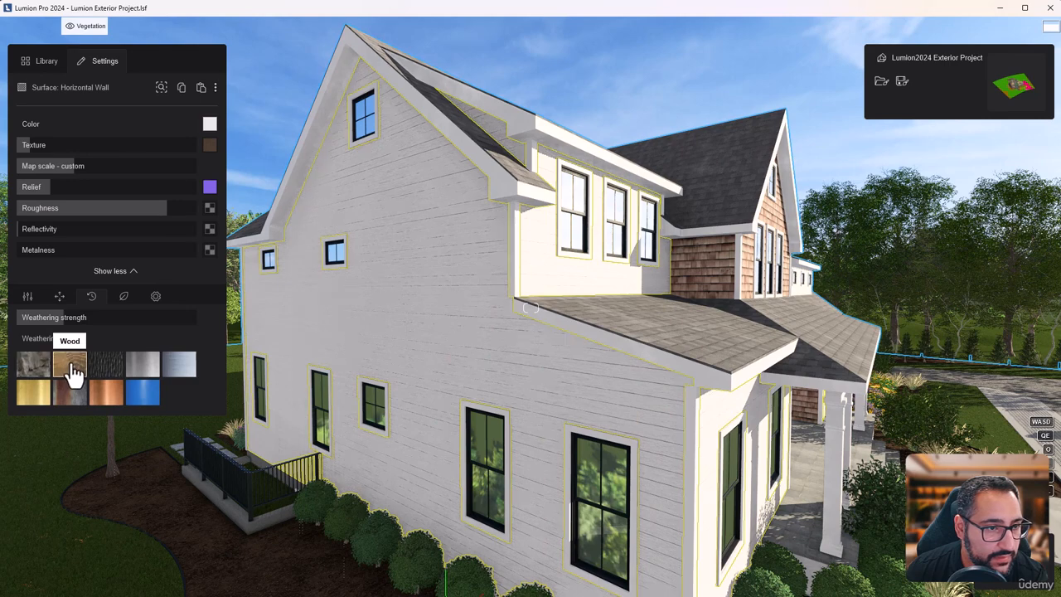
{"action": "left_click", "coordinate": [37, 369]}
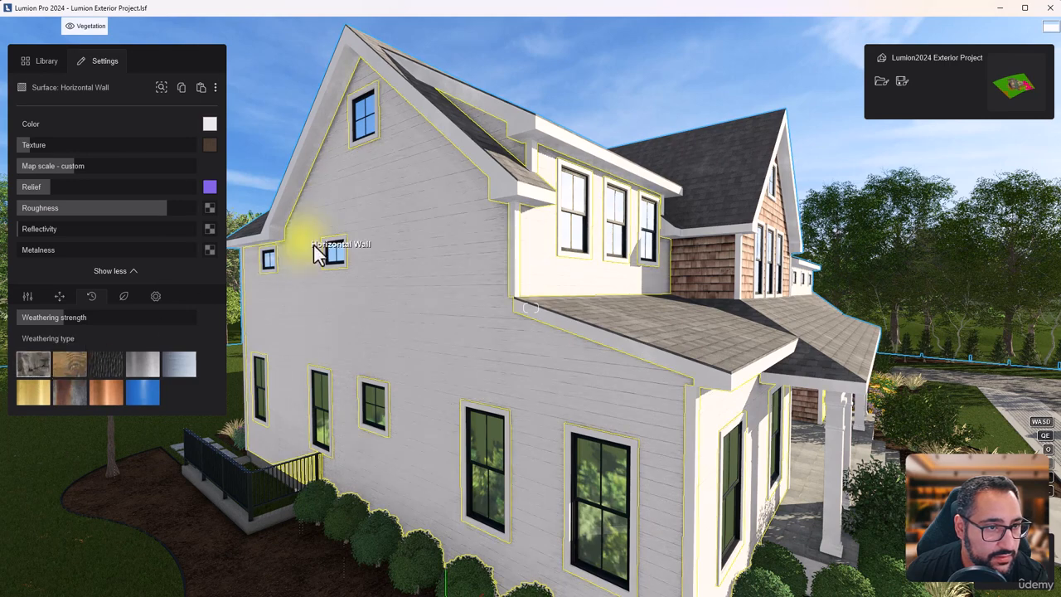
Step: Reduce the horizontal wall's weathering strength to about 22% and check the whole house from the front lawn
{"action": "left_click_drag", "start_coordinate": [56, 322], "coordinate": [53, 322]}
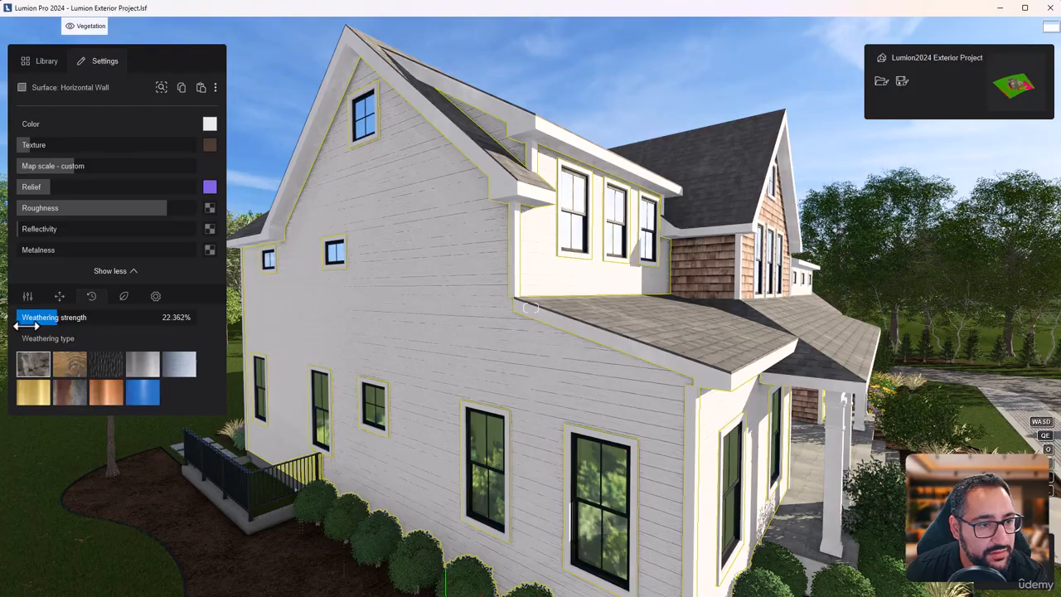
{"action": "key", "text": "s"}
{"action": "key", "text": "d"}
{"action": "right_click_drag", "start_coordinate": [530, 307], "coordinate": [592, 309]}
{"action": "key", "text": "q"}
{"action": "key", "text": "a"}
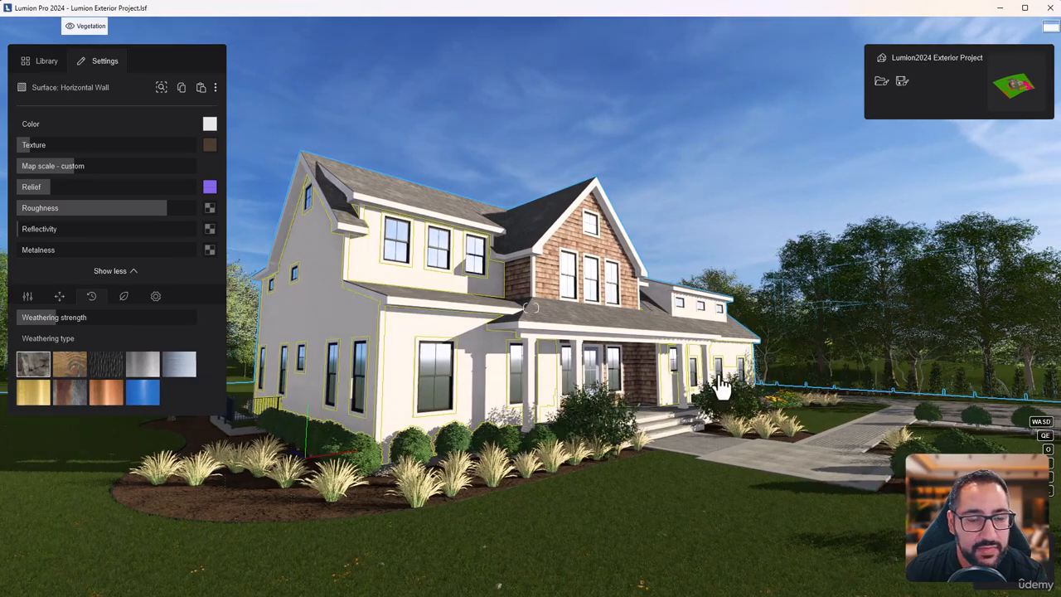
Step: Return to photo mode, recall the stored Photo 1 view and update its preview
{"action": "key", "text": "Escape"}
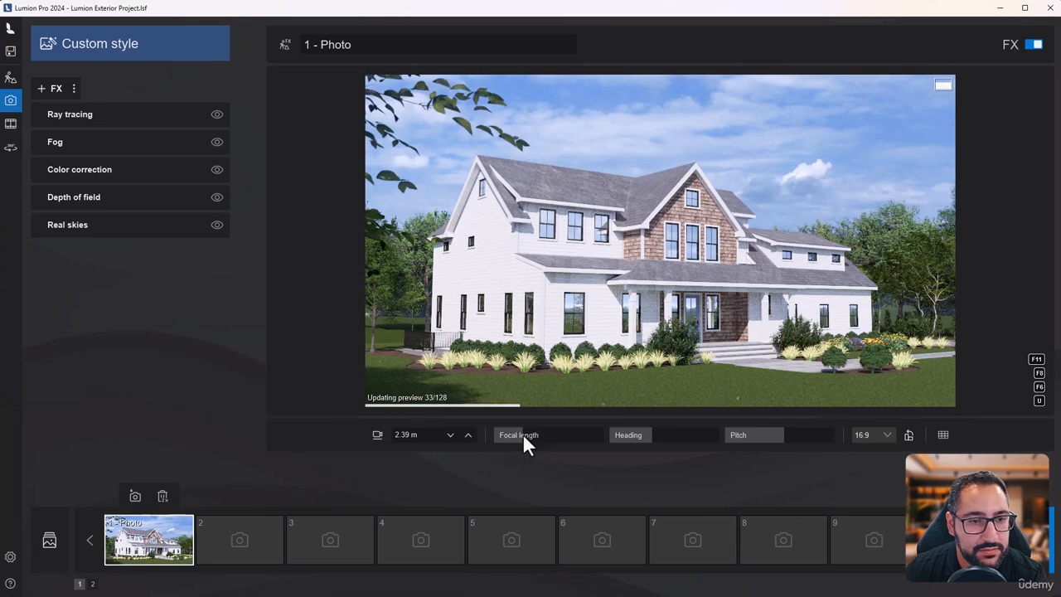
{"action": "key", "text": "shift+1"}
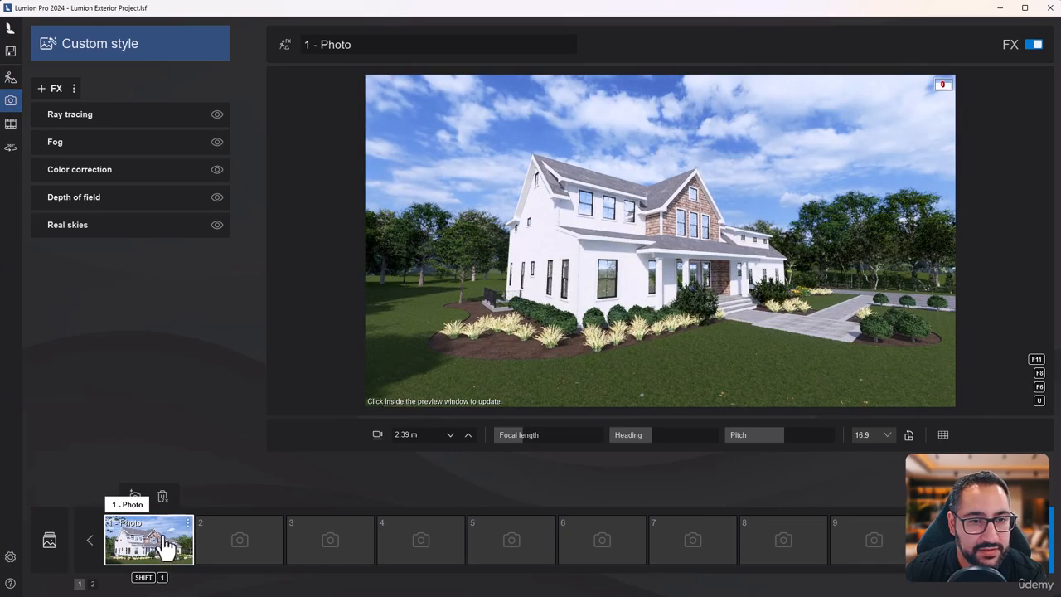
{"action": "left_click", "coordinate": [163, 536]}
{"action": "left_click", "coordinate": [604, 305]}
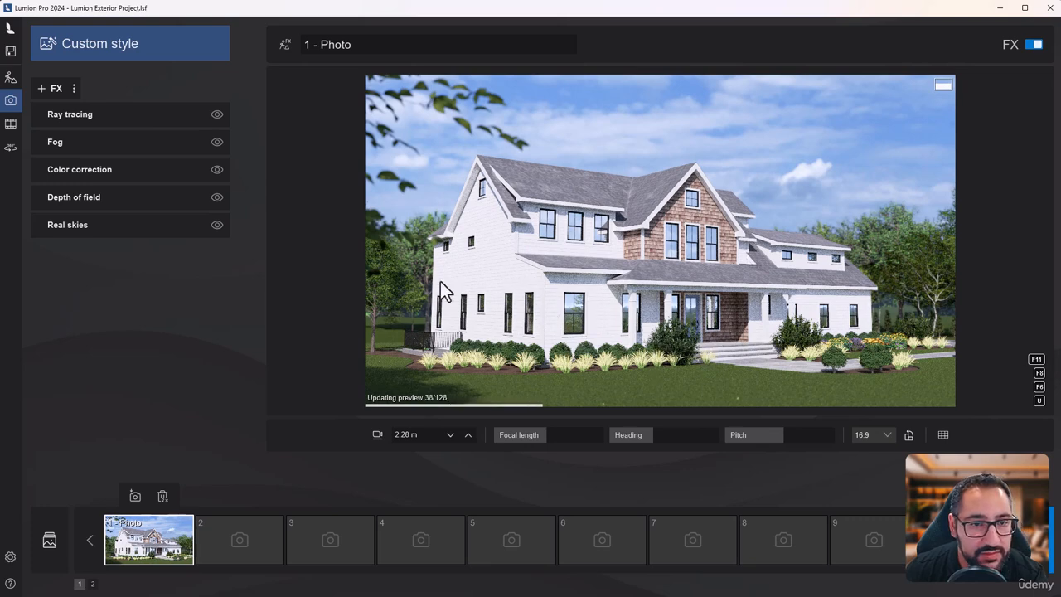
Step: Add the Bloom effect to Photo 1 with a low amount, update the preview and return to the effect list
{"action": "left_click", "coordinate": [51, 93]}
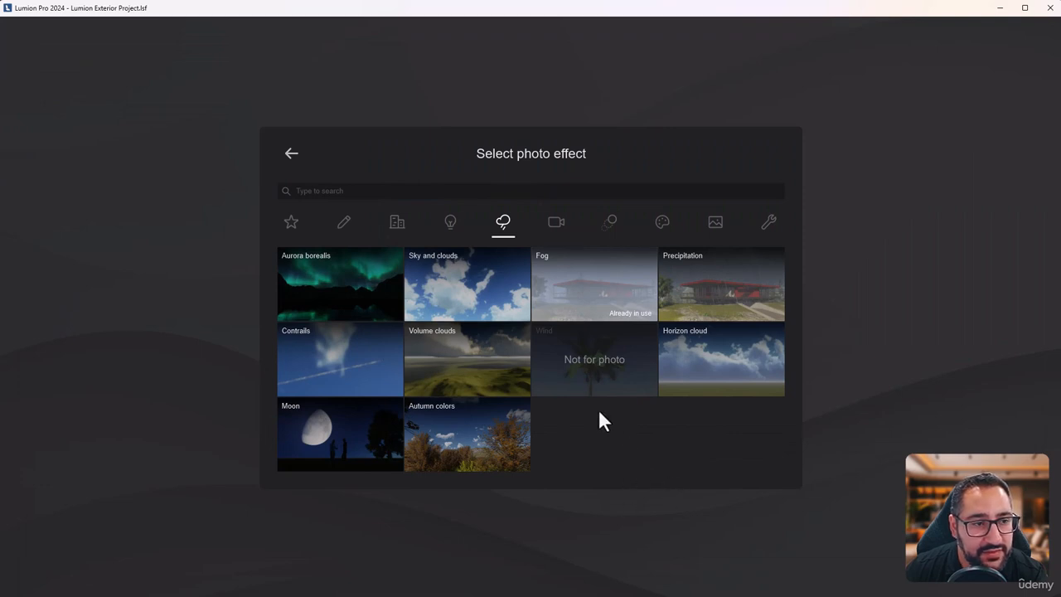
{"action": "left_click", "coordinate": [315, 193]}
{"action": "type", "text": "bloo"}
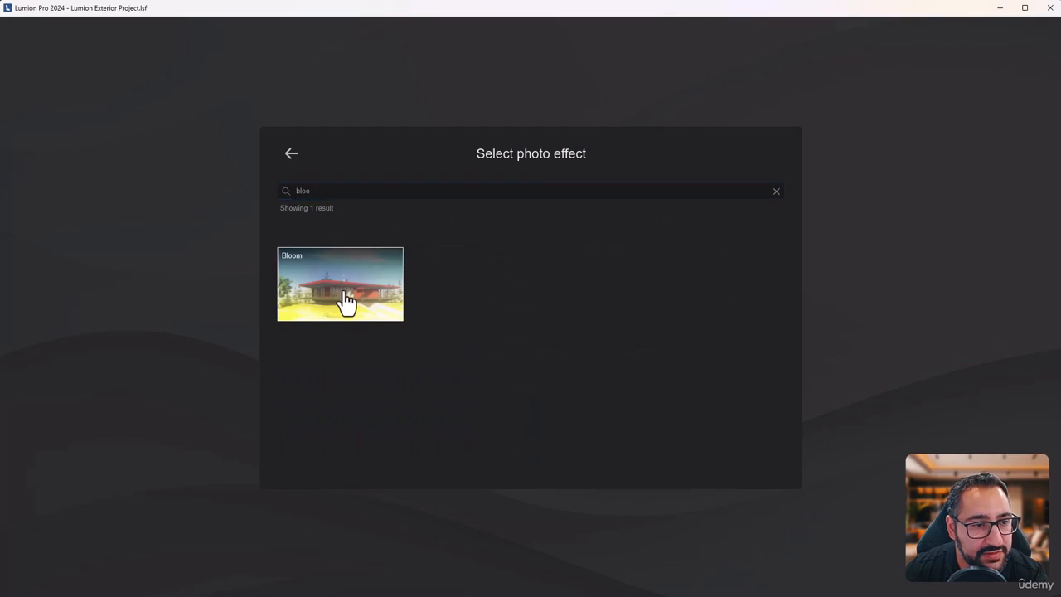
{"action": "left_click", "coordinate": [352, 291]}
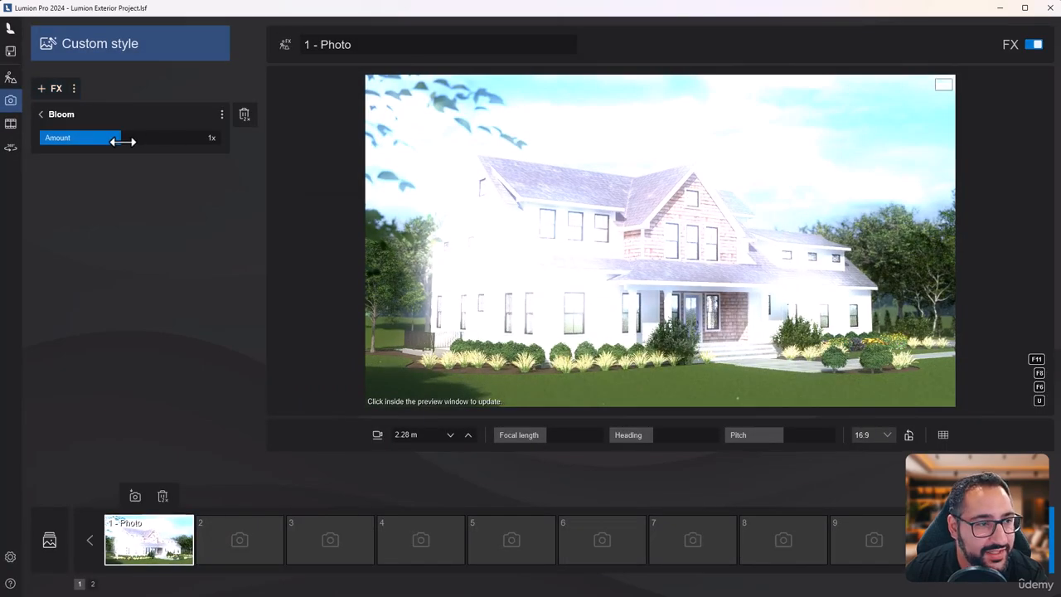
{"action": "left_click_drag", "start_coordinate": [113, 140], "coordinate": [46, 146]}
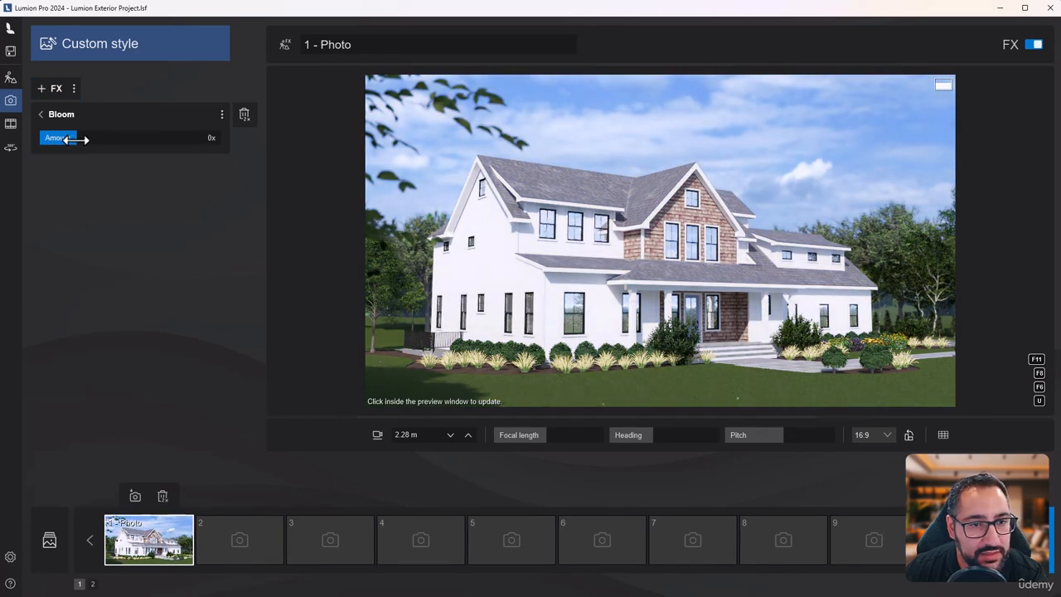
{"action": "left_click", "coordinate": [514, 246]}
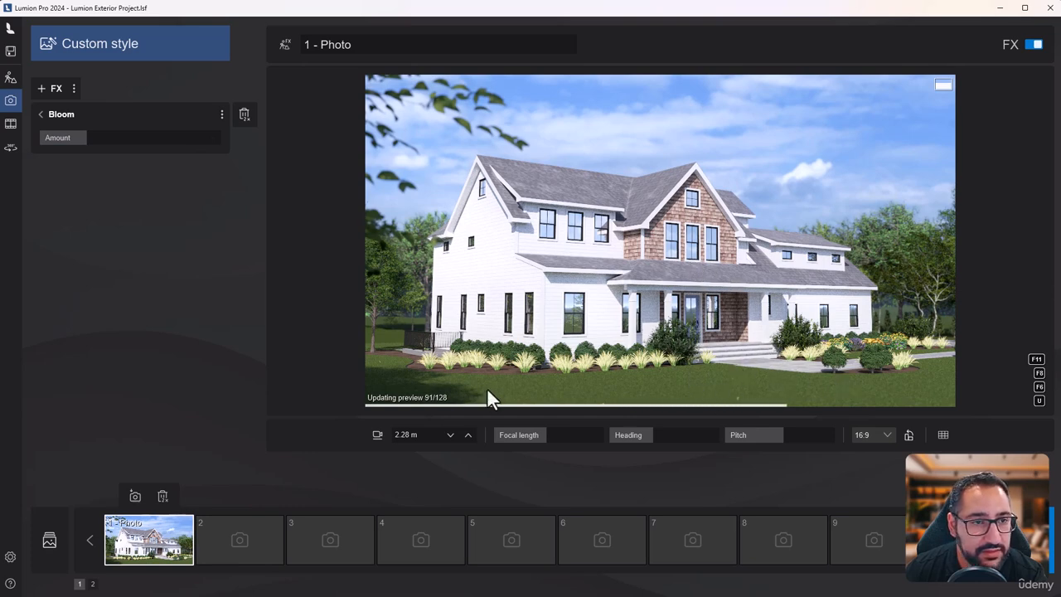
{"action": "left_click", "coordinate": [50, 114]}
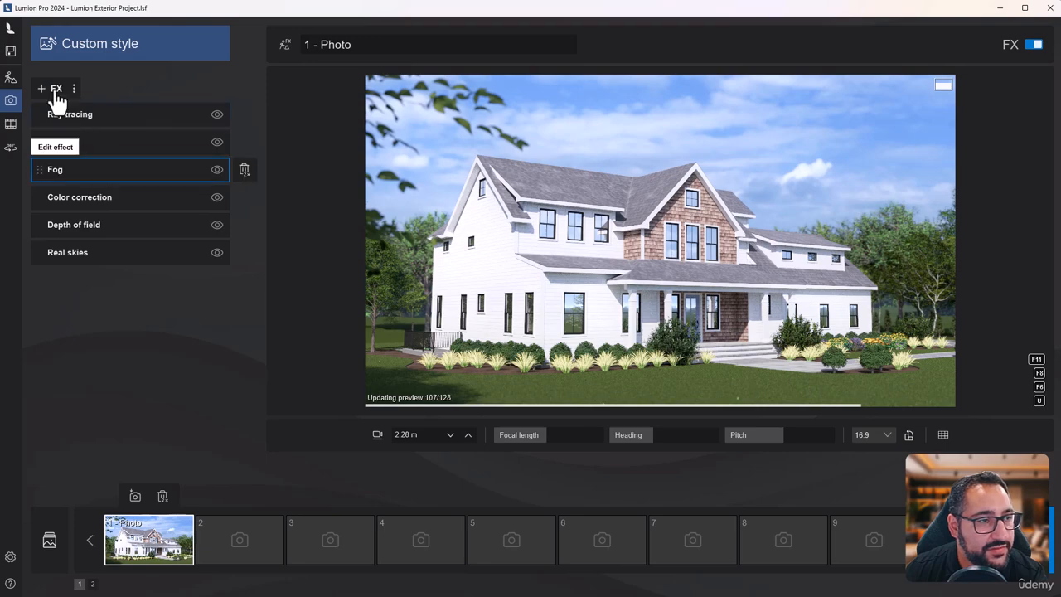
{"action": "left_click", "coordinate": [49, 89]}
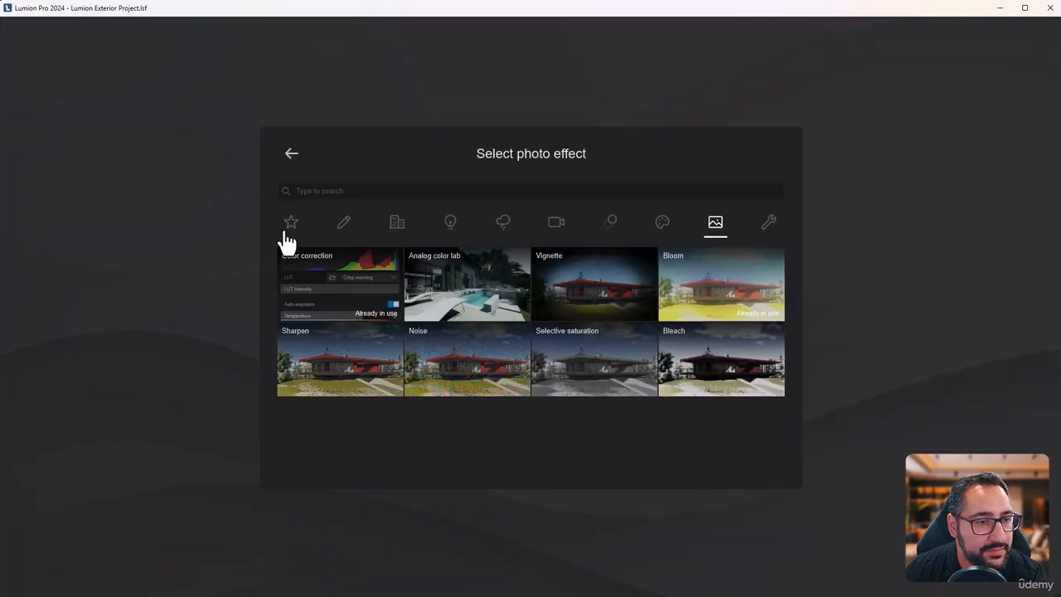
{"action": "left_click", "coordinate": [291, 155]}
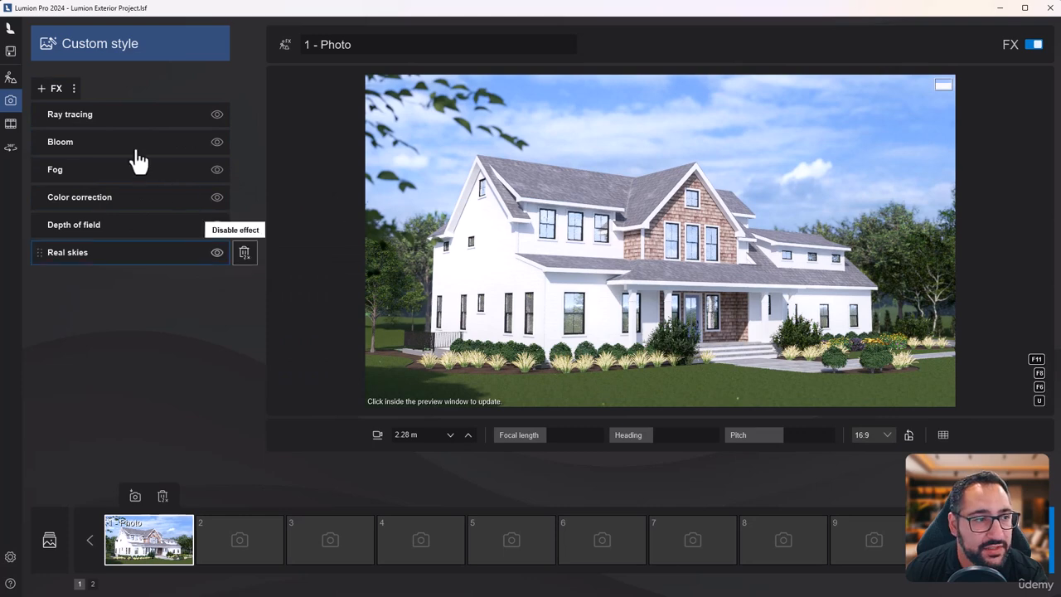
{"action": "left_click", "coordinate": [74, 89]}
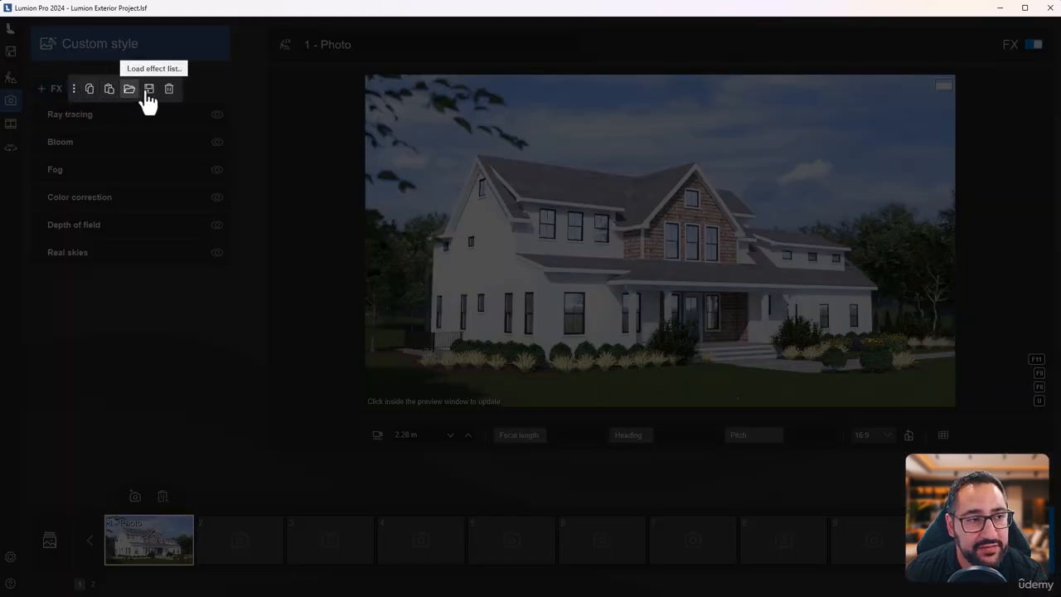
{"action": "left_click", "coordinate": [175, 357]}
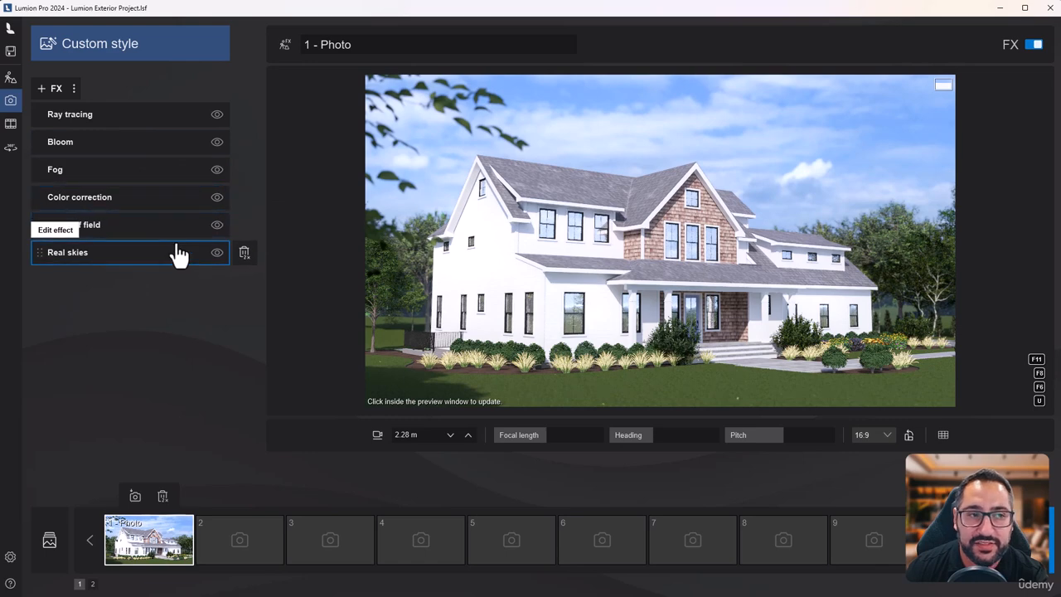
Step: Add the Sharpen effect with a reduced intensity, update the preview and return to the effect list
{"action": "left_click", "coordinate": [43, 86]}
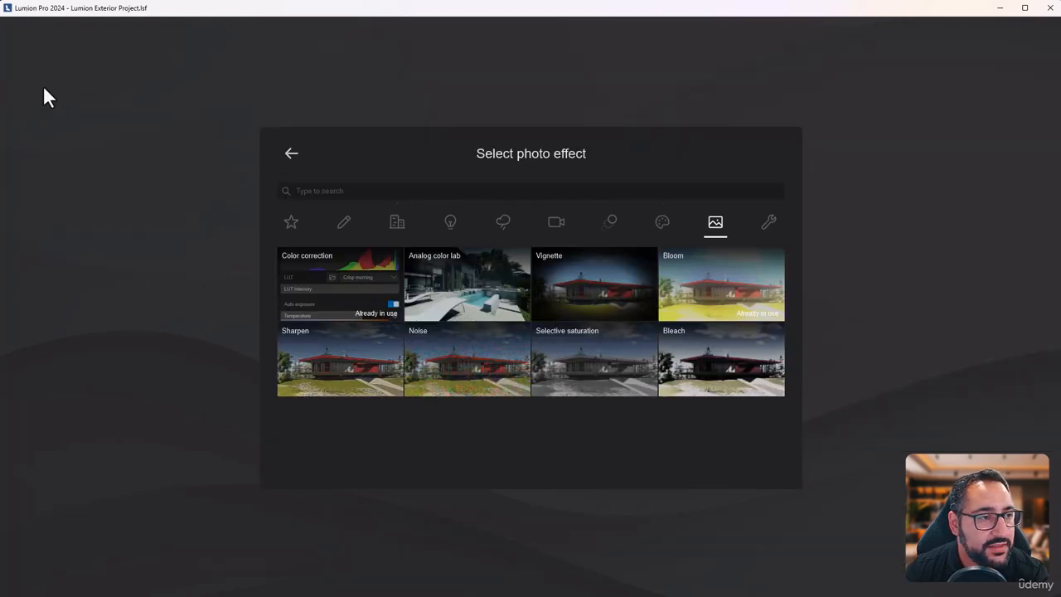
{"action": "left_click", "coordinate": [348, 373]}
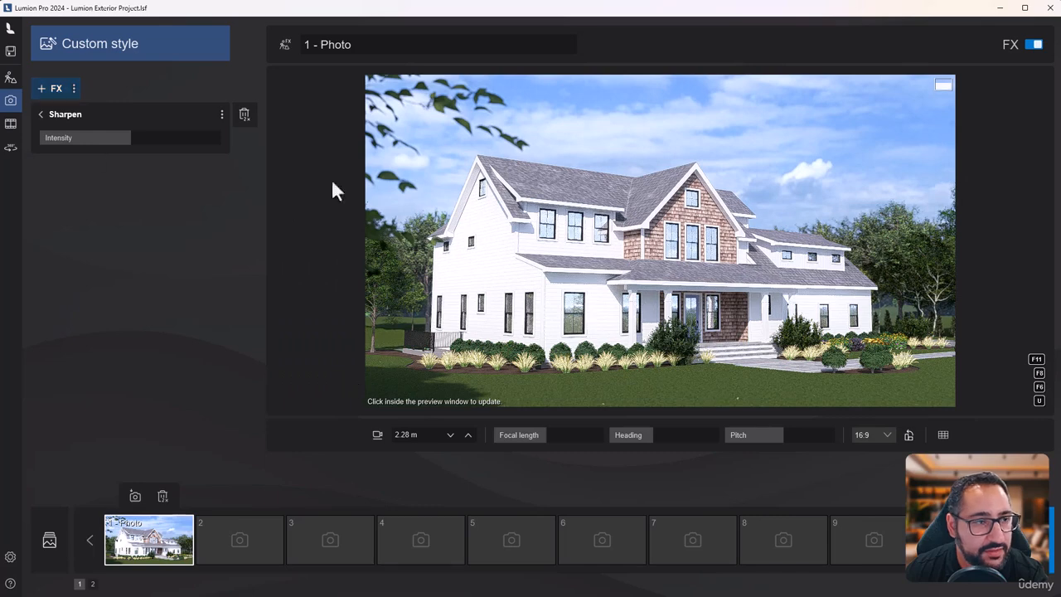
{"action": "left_click_drag", "start_coordinate": [55, 146], "coordinate": [79, 147]}
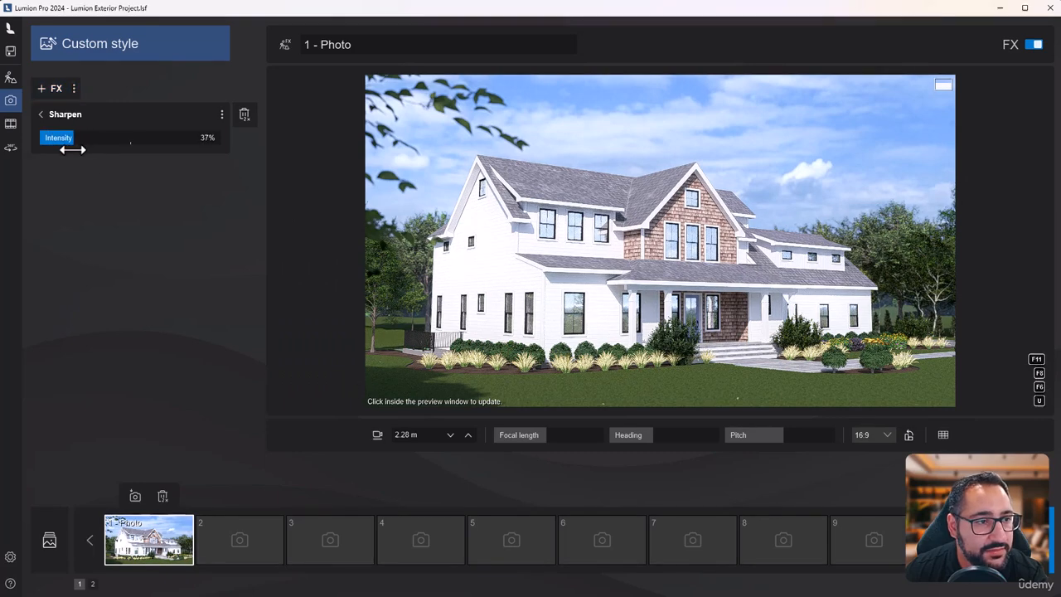
{"action": "left_click", "coordinate": [618, 281]}
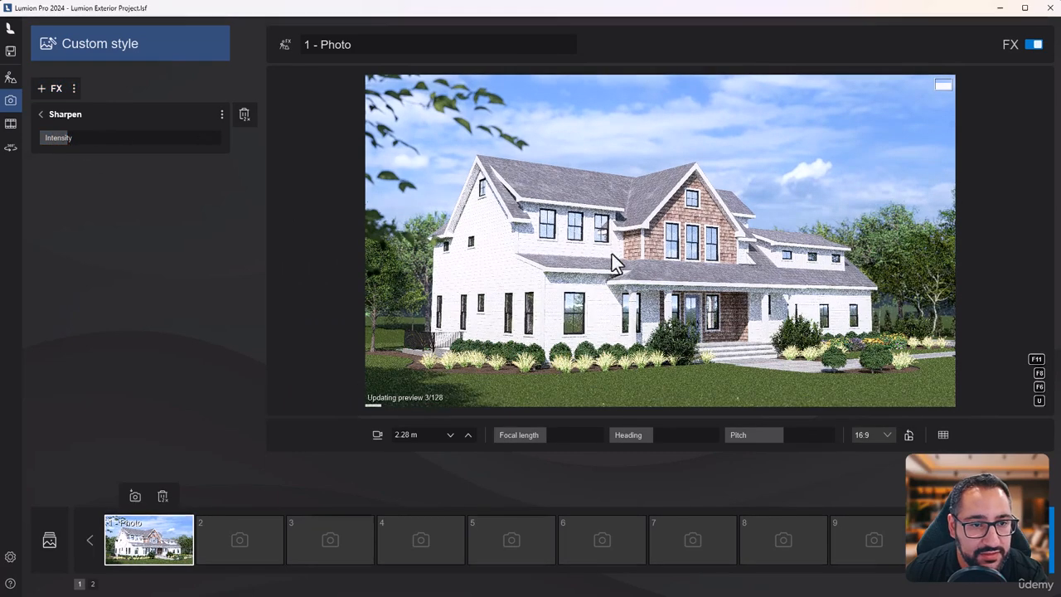
{"action": "left_click", "coordinate": [45, 117]}
Step: Add the Vignette effect and reduce the vignette amount to about 13%
{"action": "left_click", "coordinate": [45, 87]}
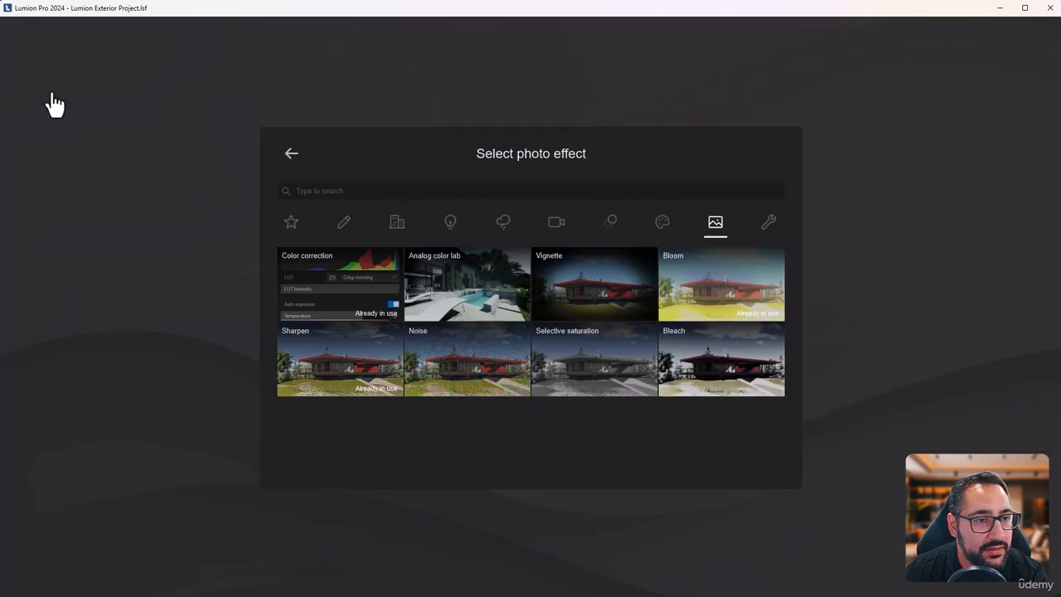
{"action": "left_click", "coordinate": [594, 311]}
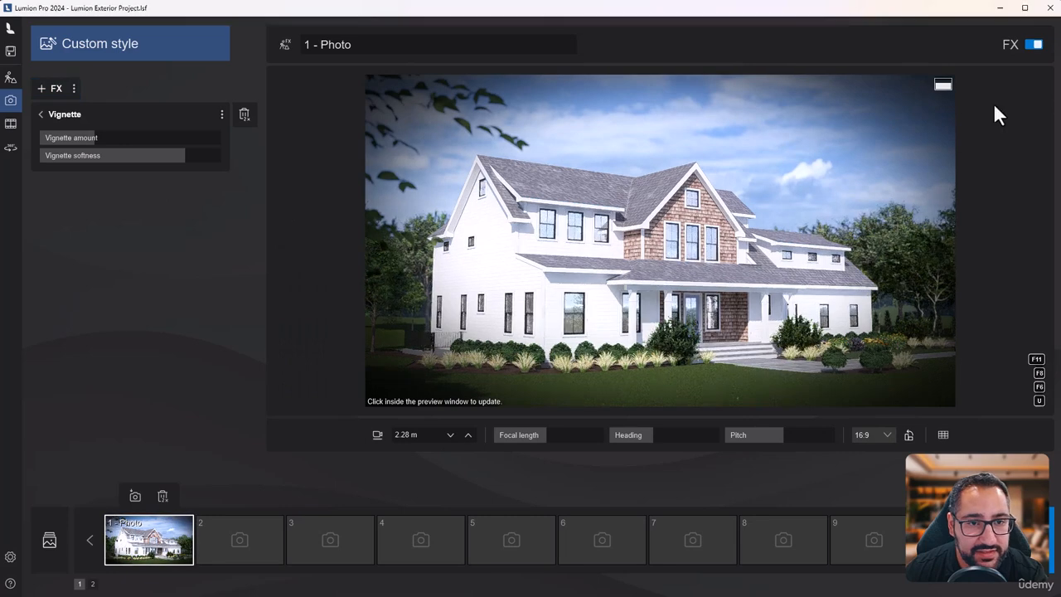
{"action": "left_click_drag", "start_coordinate": [86, 137], "coordinate": [64, 143]}
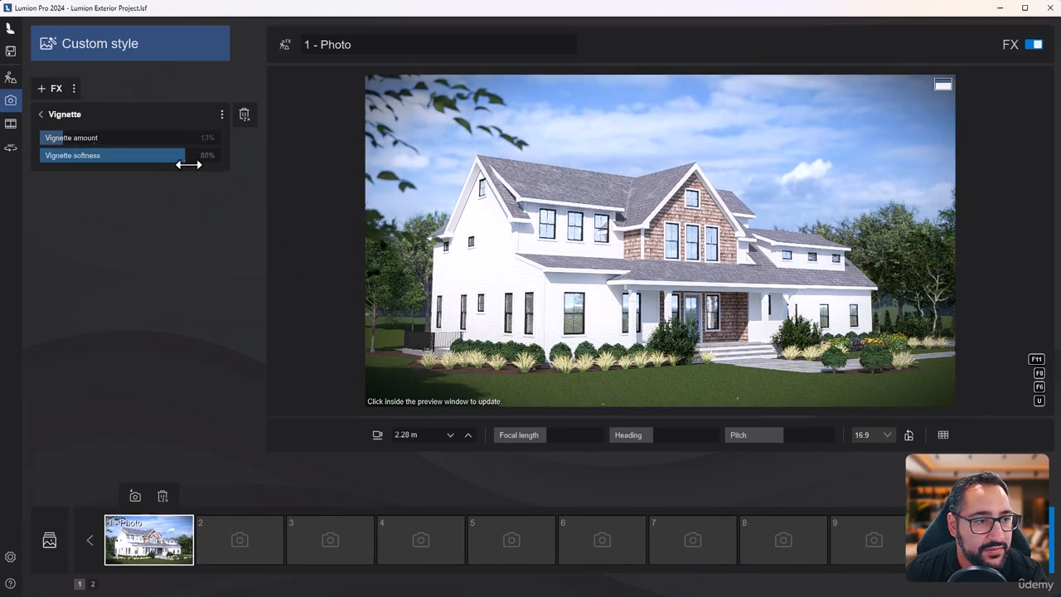
Step: Raise the vignette softness close to its maximum, set the vignette amount to about 12% and return to the effect list
{"action": "left_click_drag", "start_coordinate": [185, 163], "coordinate": [249, 161]}
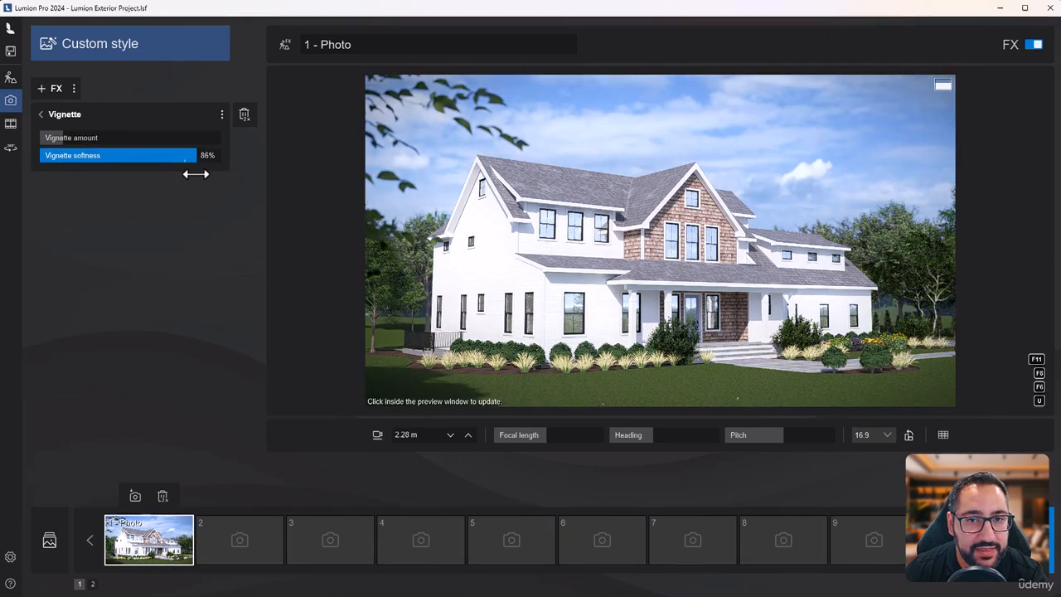
{"action": "left_click", "coordinate": [60, 138]}
{"action": "mouse_move", "coordinate": [58, 137]}
{"action": "left_mouse_down"}
{"action": "mouse_move", "coordinate": [47, 138]}
{"action": "mouse_move", "coordinate": [135, 142]}
{"action": "mouse_move", "coordinate": [17, 153]}
{"action": "mouse_move", "coordinate": [173, 155]}
{"action": "mouse_move", "coordinate": [50, 155]}
{"action": "mouse_move", "coordinate": [59, 155]}
{"action": "left_mouse_up"}
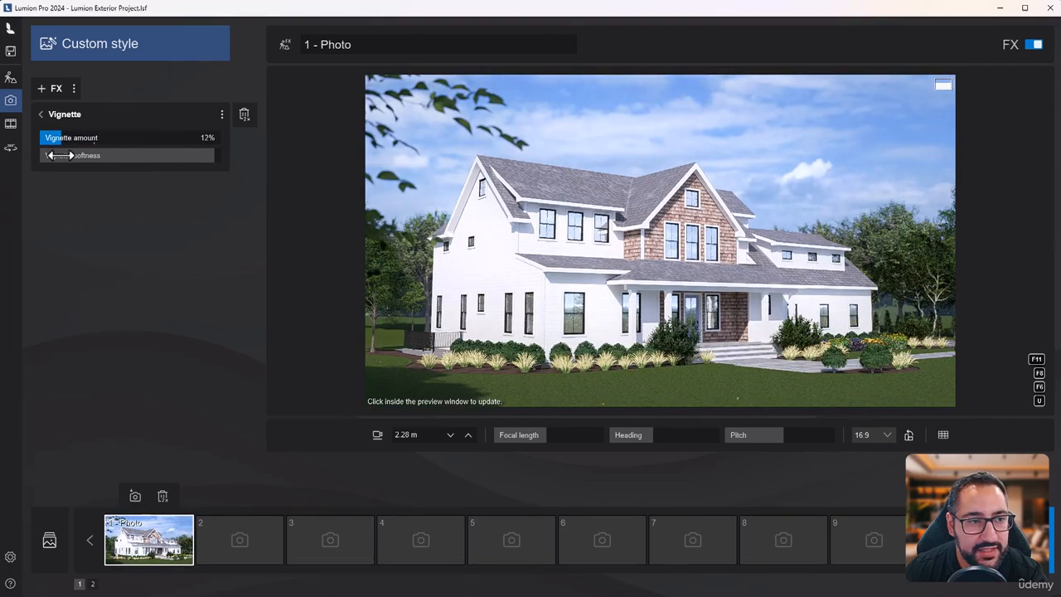
{"action": "left_click", "coordinate": [42, 113]}
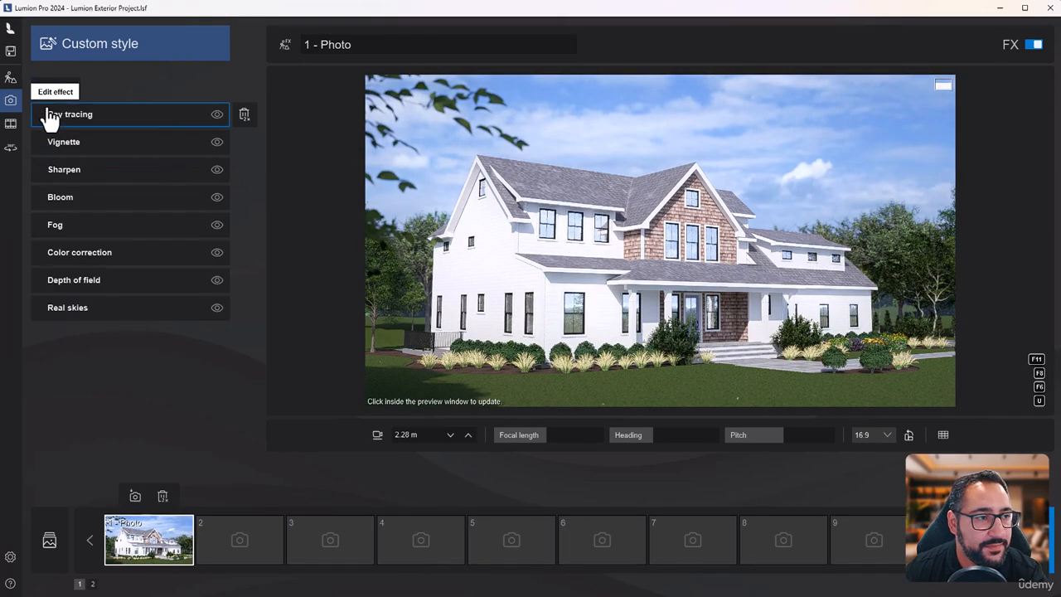
Step: Add the Analog color lab effect, try other styles before going back to the first, reduce the amount to a low level and close its settings
{"action": "left_click", "coordinate": [52, 101]}
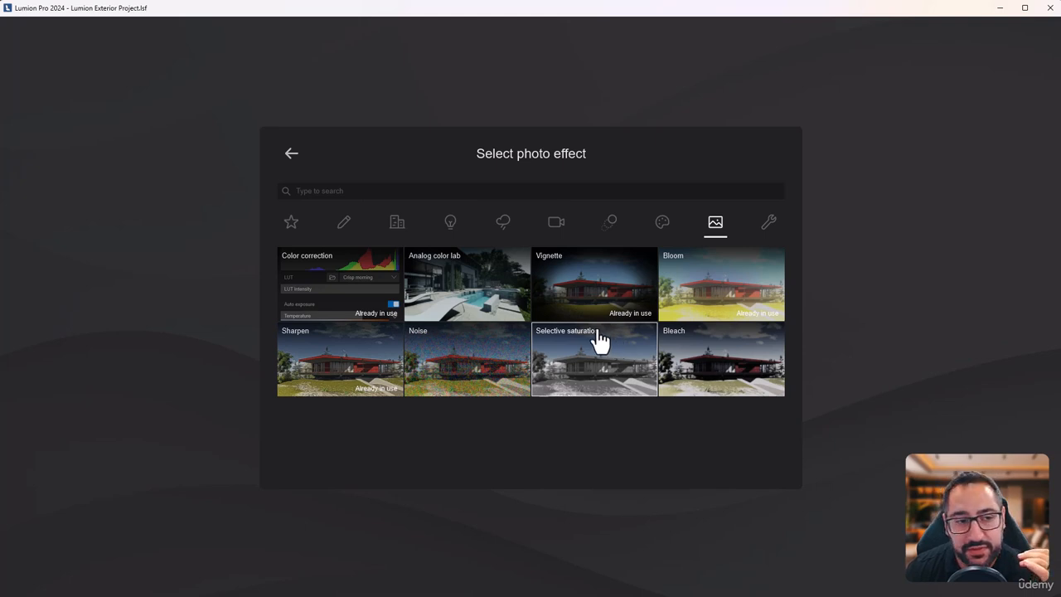
{"action": "left_click", "coordinate": [462, 310]}
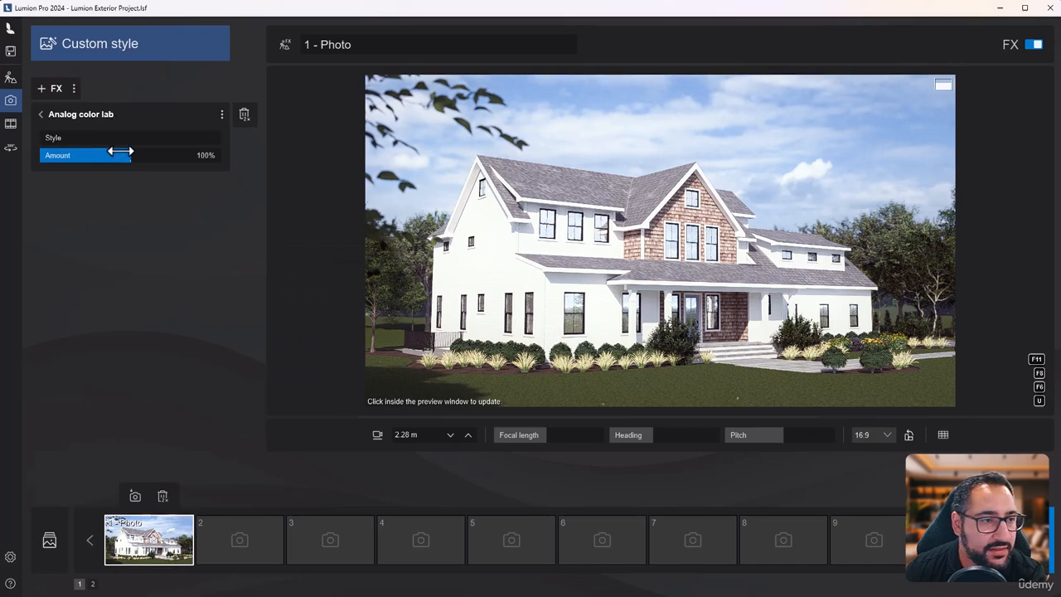
{"action": "left_click_drag", "start_coordinate": [62, 136], "coordinate": [214, 138]}
{"action": "left_click_drag", "start_coordinate": [228, 138], "coordinate": [2, 170]}
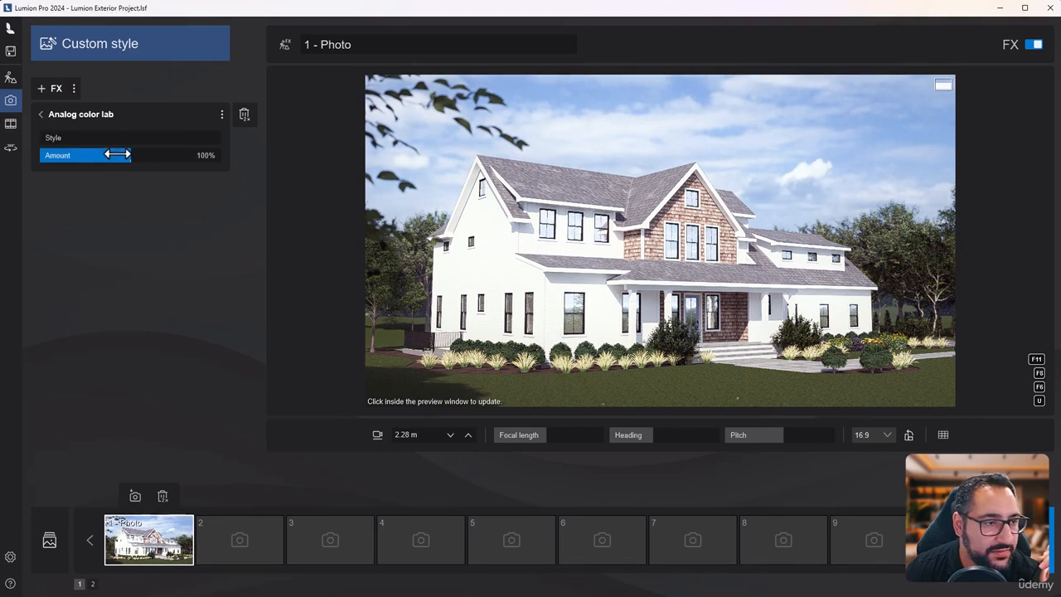
{"action": "left_click_drag", "start_coordinate": [128, 155], "coordinate": [68, 176]}
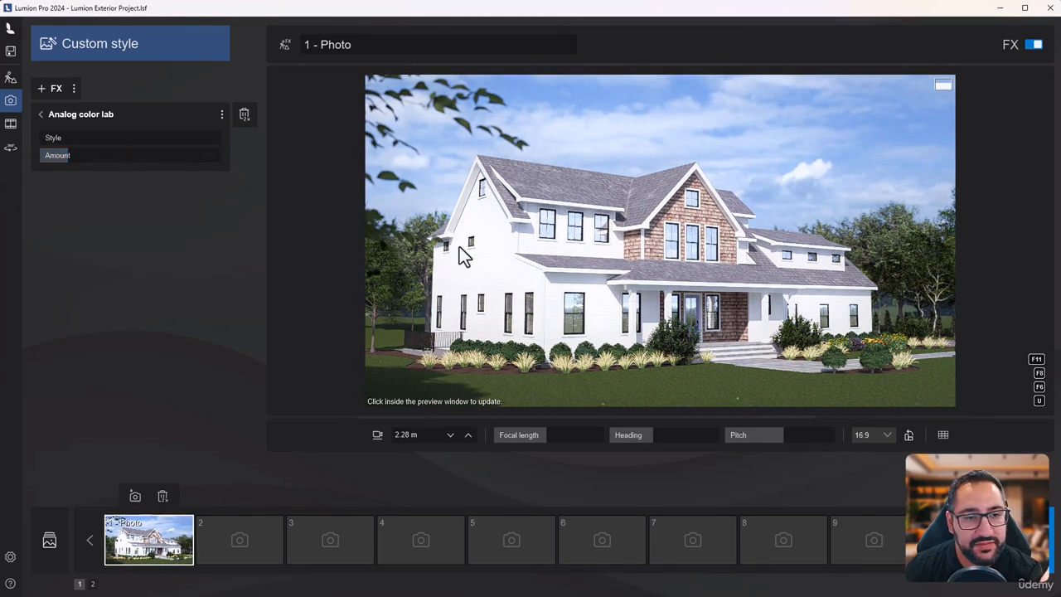
{"action": "left_click", "coordinate": [41, 115]}
Step: Add the Sketch effect to the photo, switch ray tracing off and switch Sketch on
{"action": "left_click", "coordinate": [51, 89]}
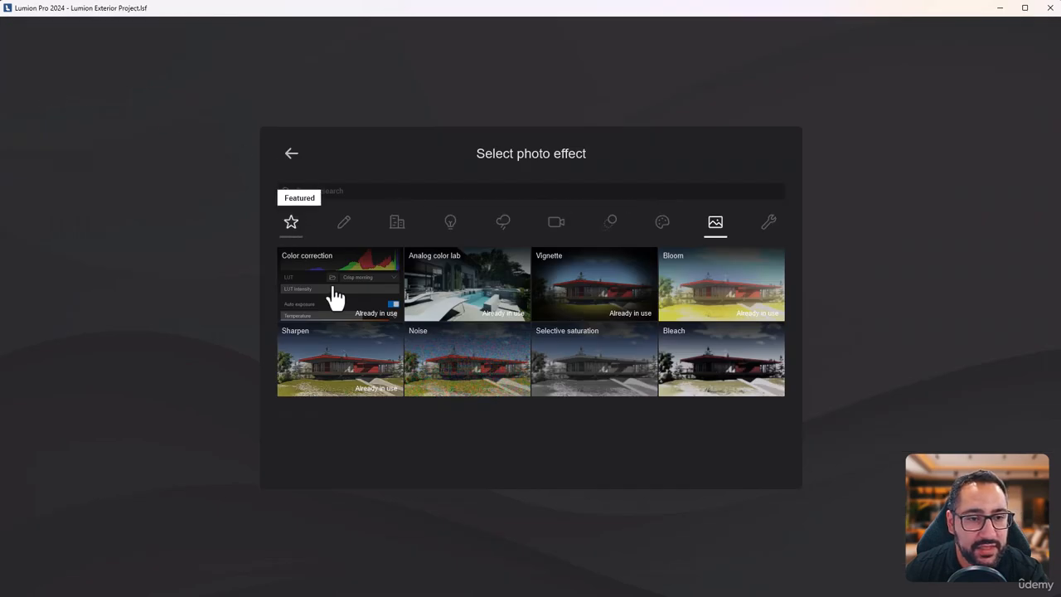
{"action": "left_click", "coordinate": [344, 224]}
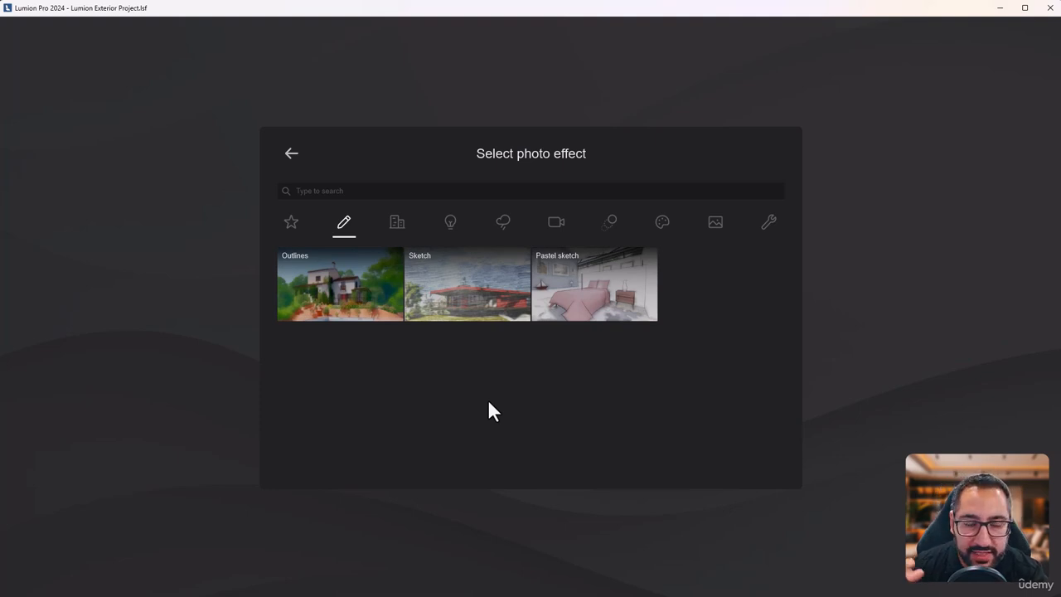
{"action": "left_click", "coordinate": [477, 291]}
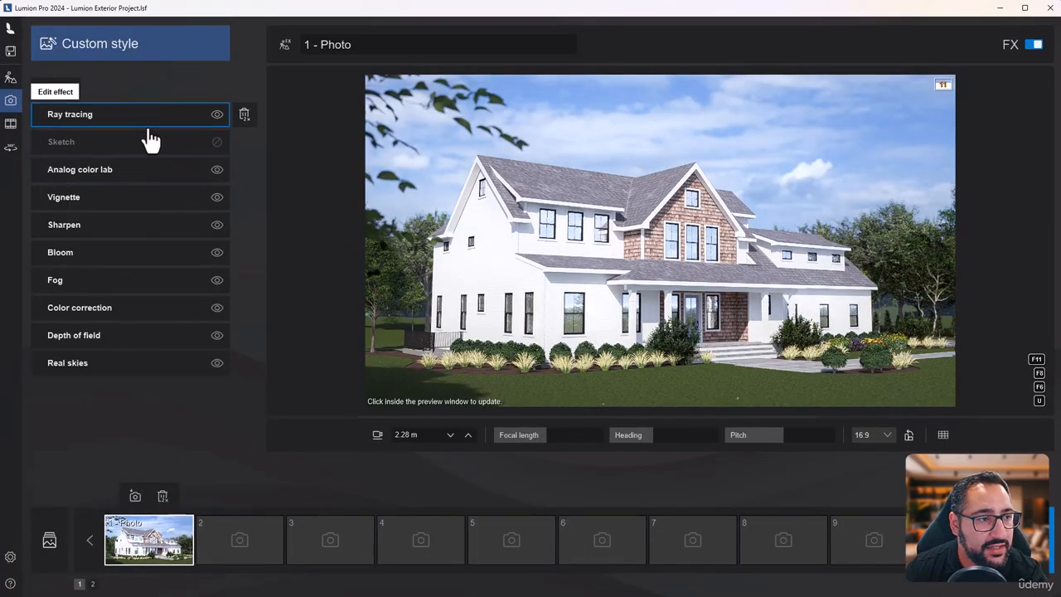
{"action": "left_click", "coordinate": [217, 113]}
{"action": "left_click", "coordinate": [218, 145]}
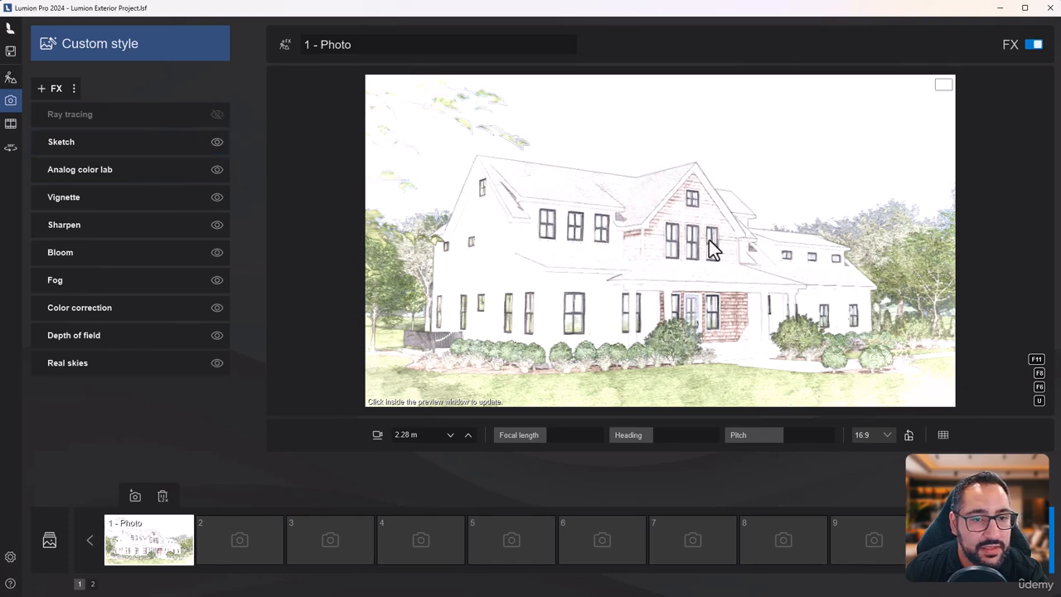
Step: Adjust the Sketch effect's settings, with sketch style about 89% and contrast about 124%, and update the preview
{"action": "left_click", "coordinate": [140, 149]}
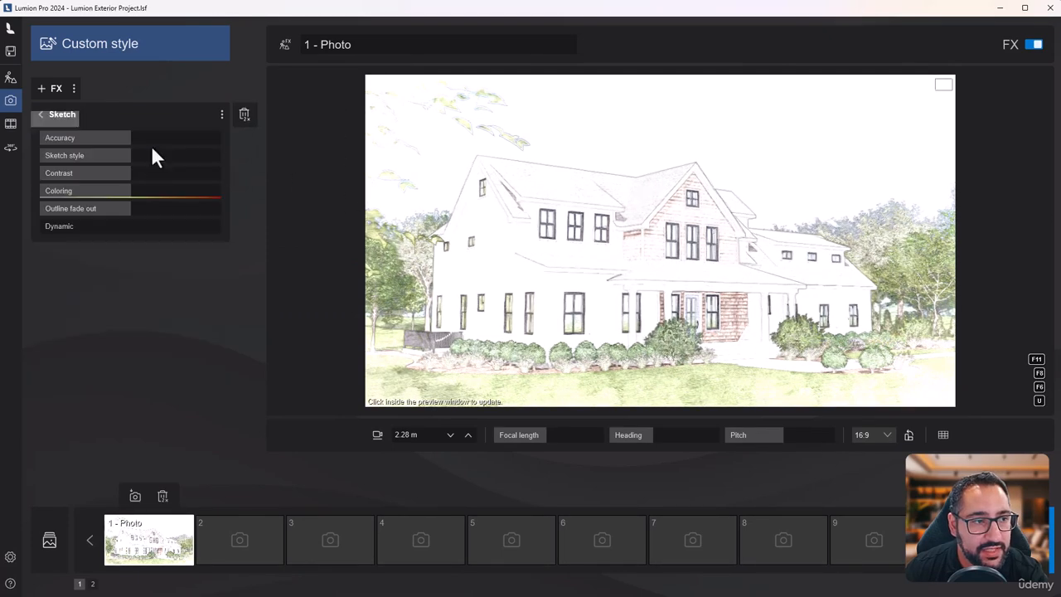
{"action": "mouse_move", "coordinate": [147, 139]}
{"action": "left_mouse_down"}
{"action": "mouse_move", "coordinate": [183, 138]}
{"action": "mouse_move", "coordinate": [196, 154]}
{"action": "mouse_move", "coordinate": [83, 161]}
{"action": "mouse_move", "coordinate": [126, 156]}
{"action": "mouse_move", "coordinate": [163, 170]}
{"action": "mouse_move", "coordinate": [146, 171]}
{"action": "mouse_move", "coordinate": [159, 189]}
{"action": "mouse_move", "coordinate": [97, 196]}
{"action": "mouse_move", "coordinate": [178, 209]}
{"action": "mouse_move", "coordinate": [44, 227]}
{"action": "mouse_move", "coordinate": [139, 226]}
{"action": "left_mouse_up"}
{"action": "left_click", "coordinate": [568, 256]}
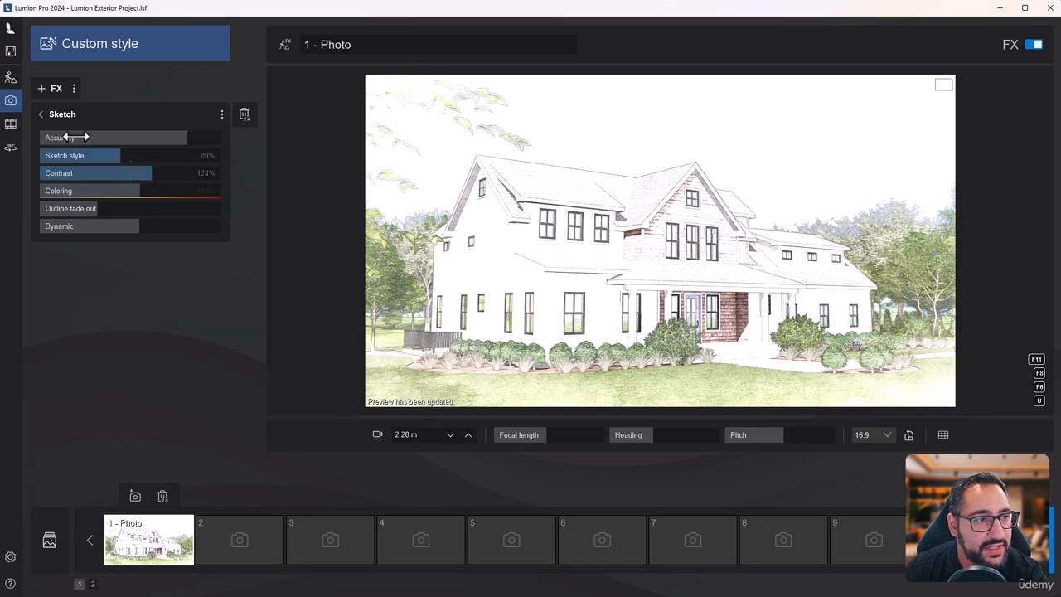
Step: Remove the Sketch effect from the photo and switch ray tracing back on
{"action": "left_click", "coordinate": [41, 115]}
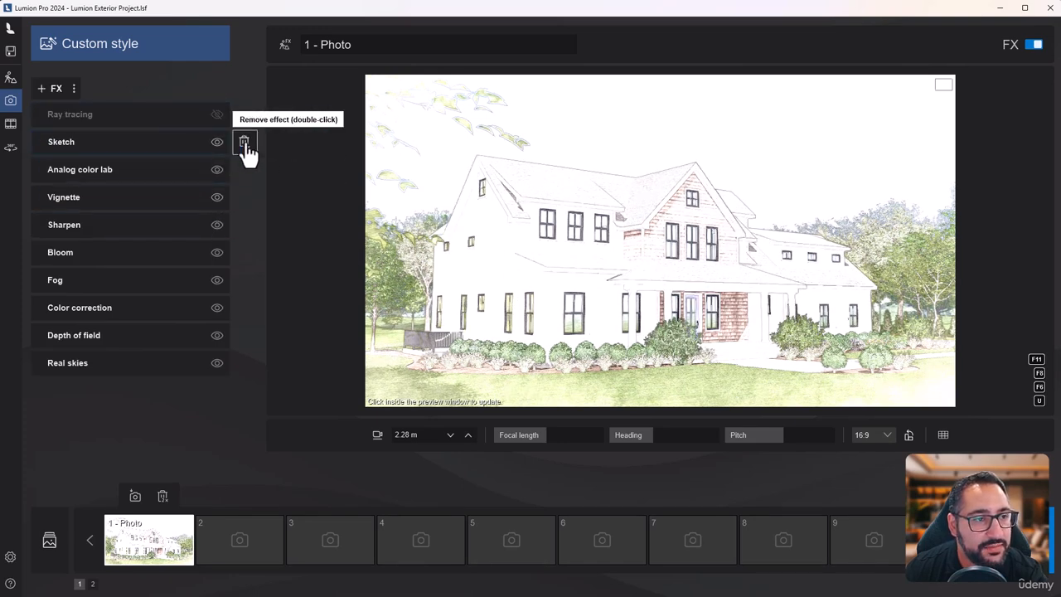
{"action": "double_click", "coordinate": [244, 142]}
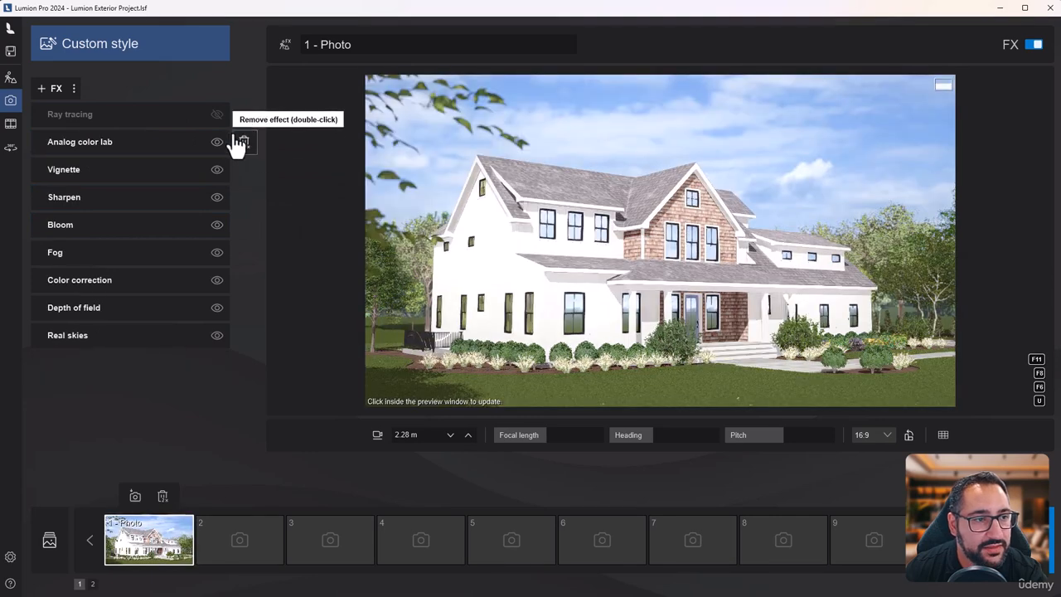
{"action": "left_click", "coordinate": [216, 116]}
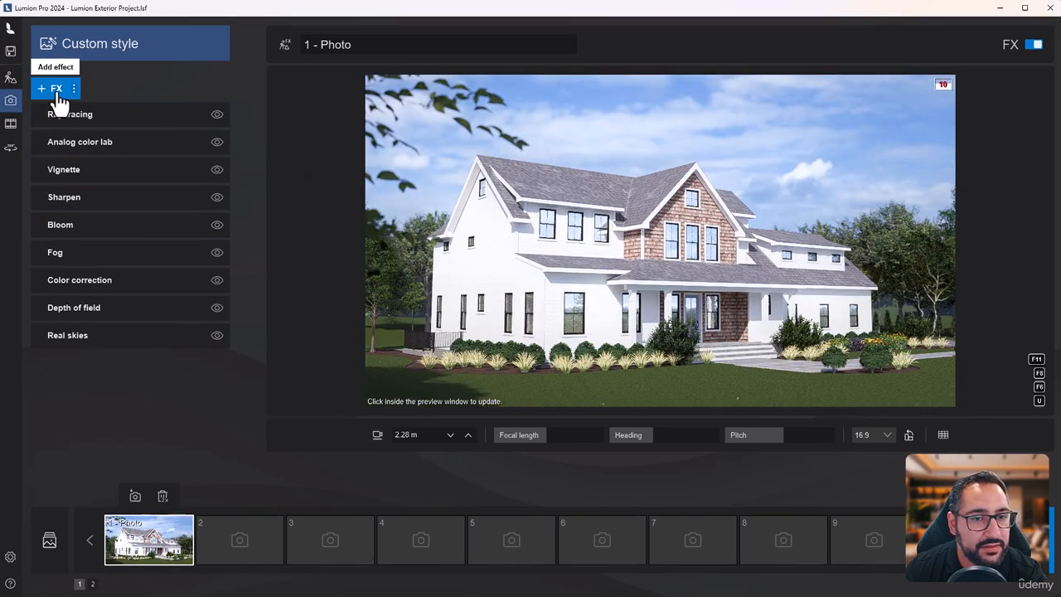
Step: Add the 2-Point perspective effect to the photo and store the camera view in the first photo slot
{"action": "left_click", "coordinate": [58, 93]}
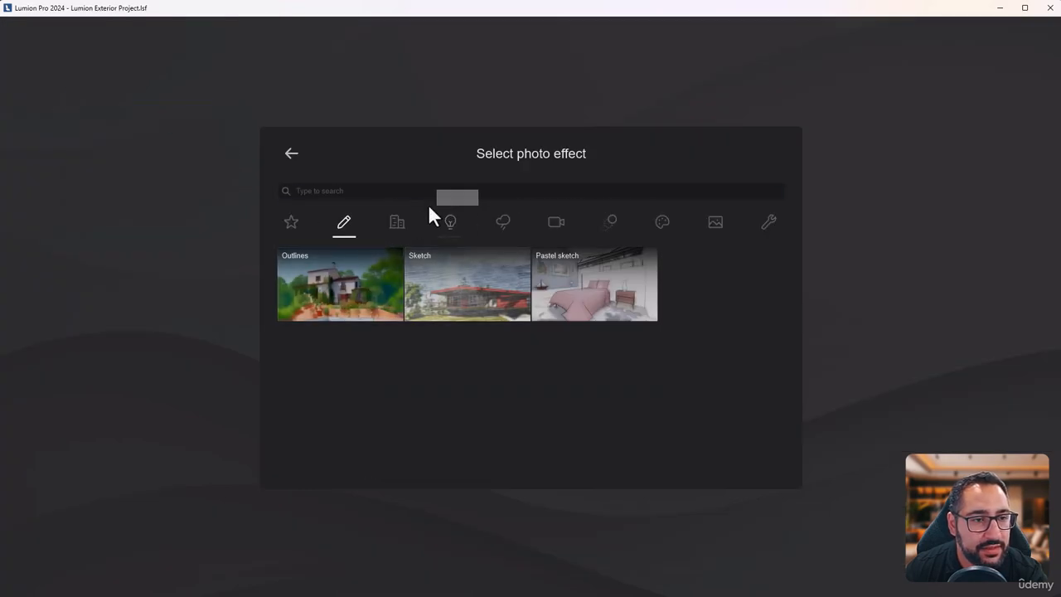
{"action": "left_click", "coordinate": [397, 222]}
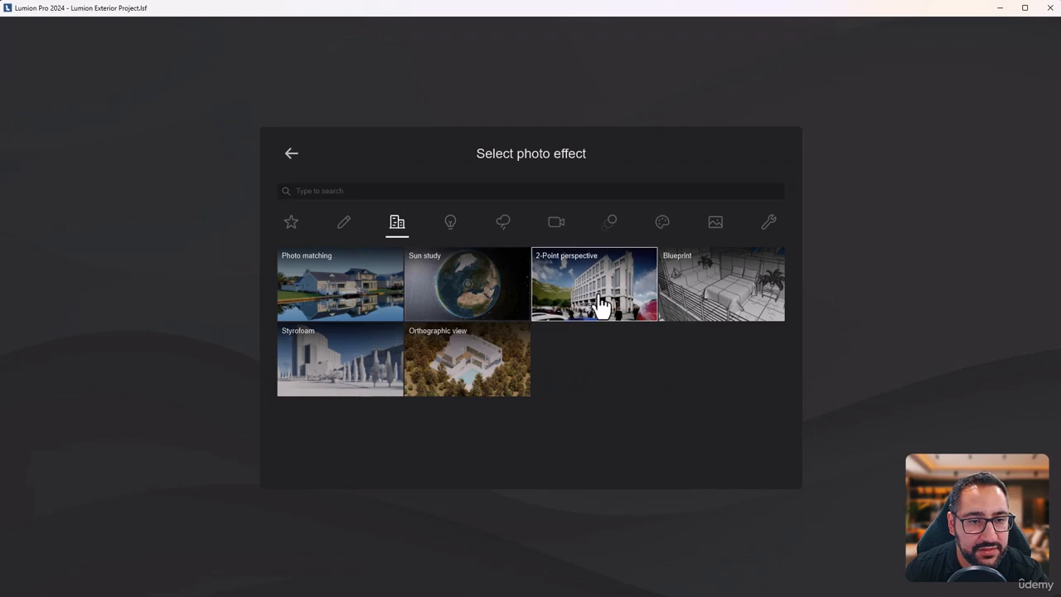
{"action": "left_click", "coordinate": [633, 313]}
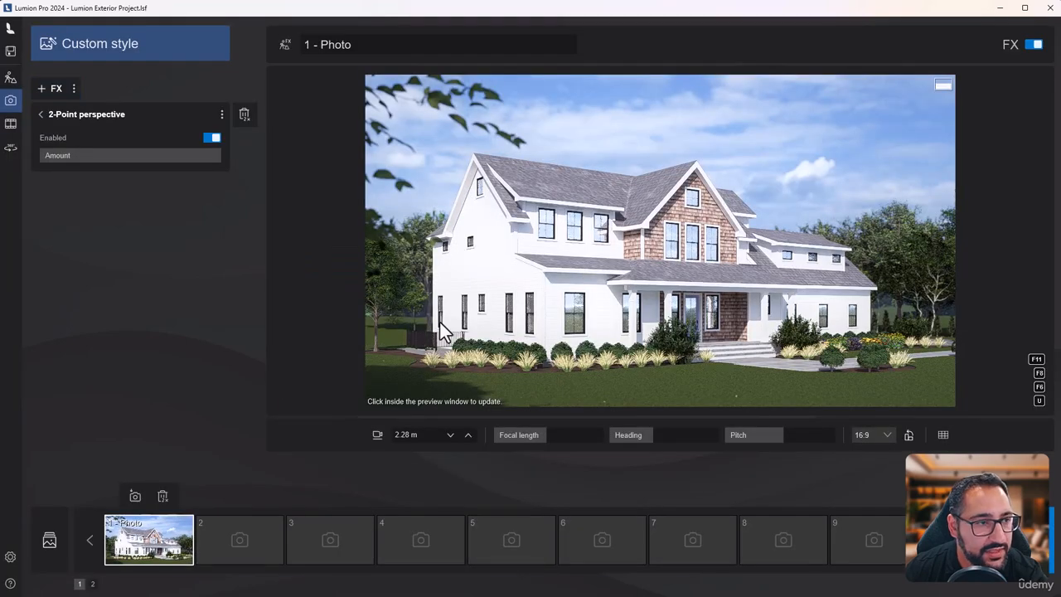
{"action": "left_click", "coordinate": [134, 498]}
Step: Raise the camera above the house, compare the view with 2-Point perspective off and on, and recall the stored Photo 1 view
{"action": "key", "text": "q"}
{"action": "right_click_drag", "start_coordinate": [701, 279], "coordinate": [701, 373]}
{"action": "key", "text": "q"}
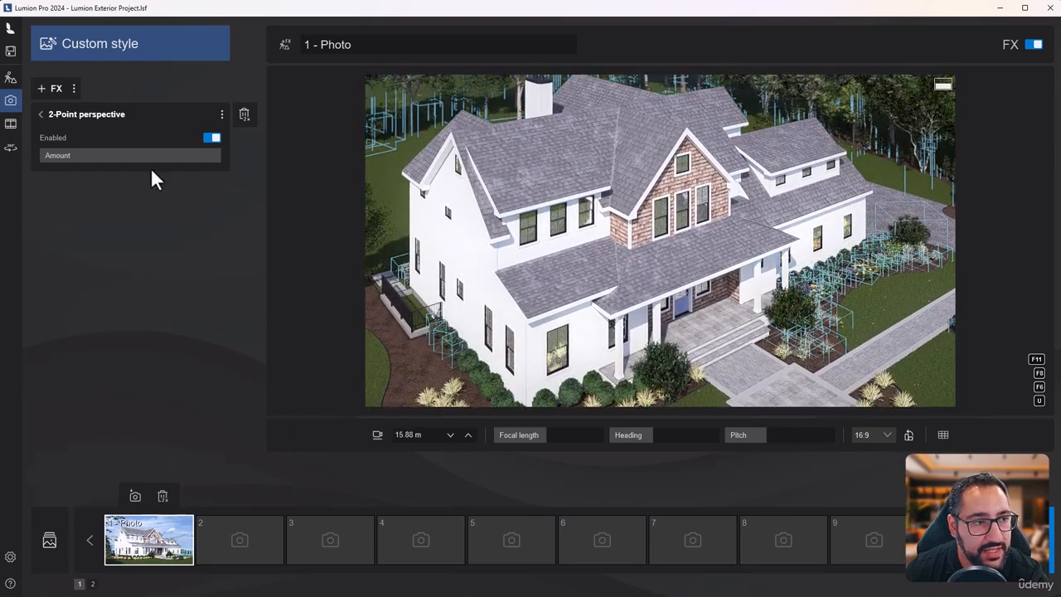
{"action": "left_click", "coordinate": [213, 138]}
{"action": "left_click", "coordinate": [213, 138]}
{"action": "key", "text": "shift+1"}
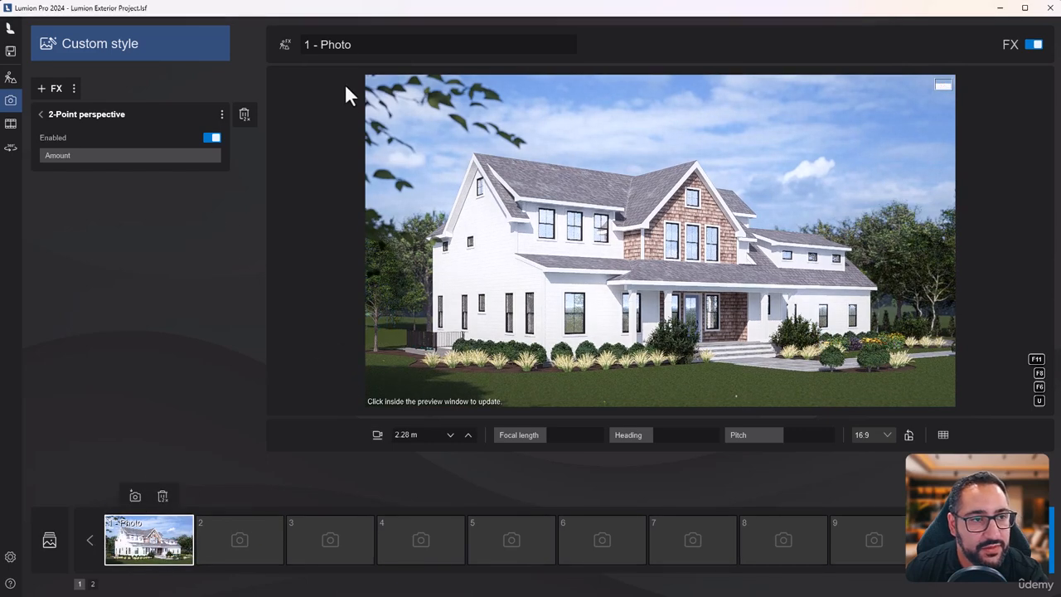
Step: Rename the first photo as Angled Front Elevation, keeping its number prefix
{"action": "left_click", "coordinate": [345, 48]}
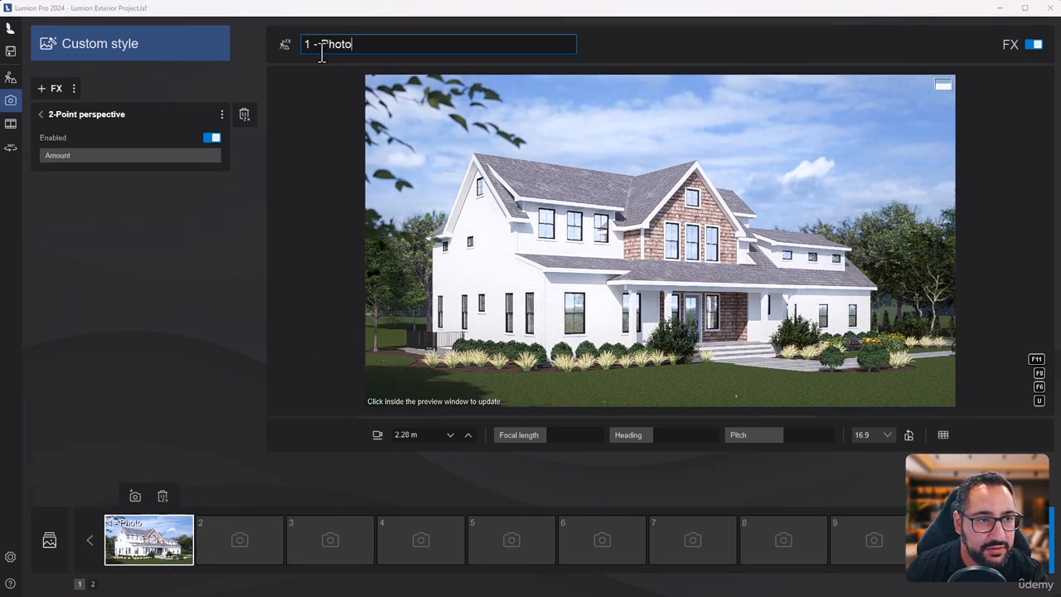
{"action": "type", "text": "An"}
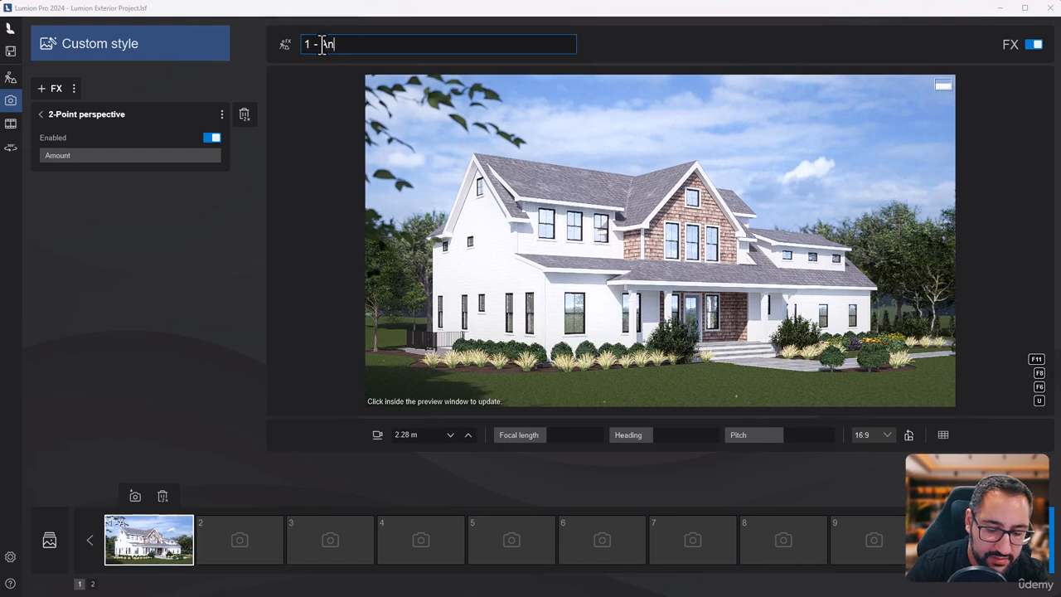
{"action": "type", "text": "gled "}
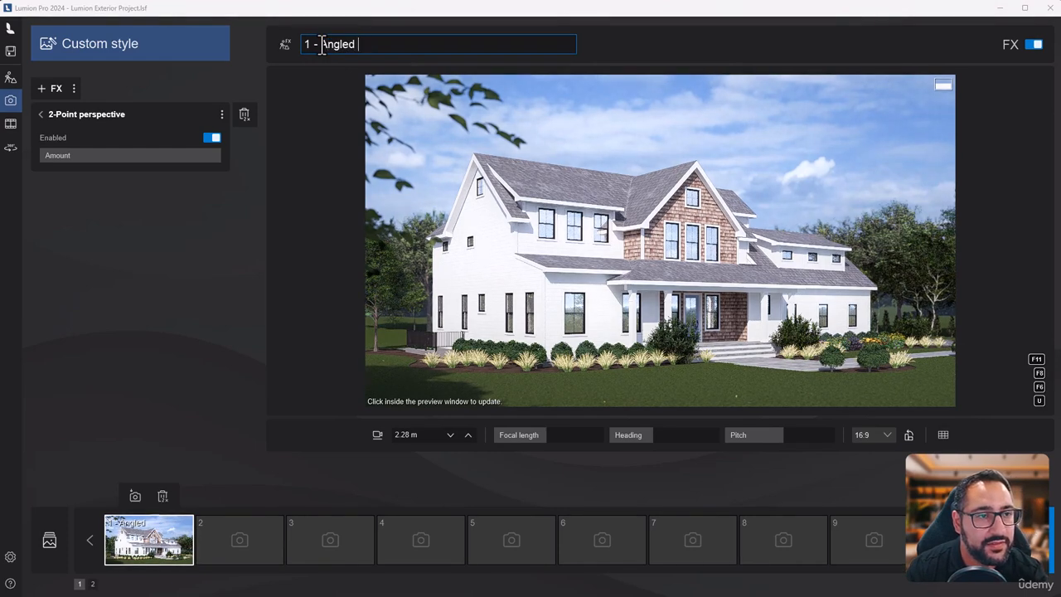
{"action": "type", "text": "ZFont Elevation"}
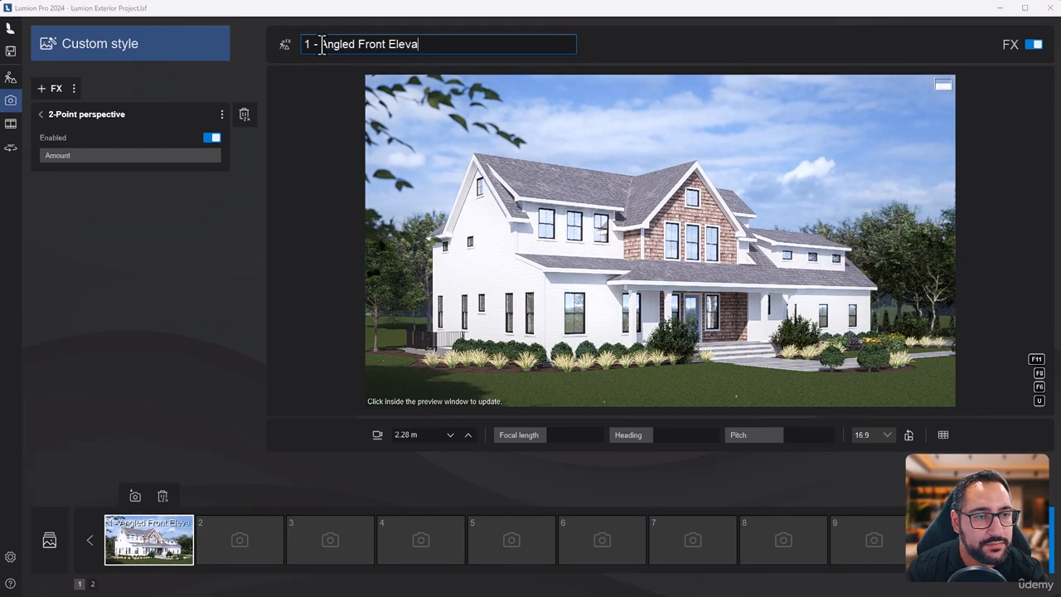
{"action": "left_click", "coordinate": [430, 22]}
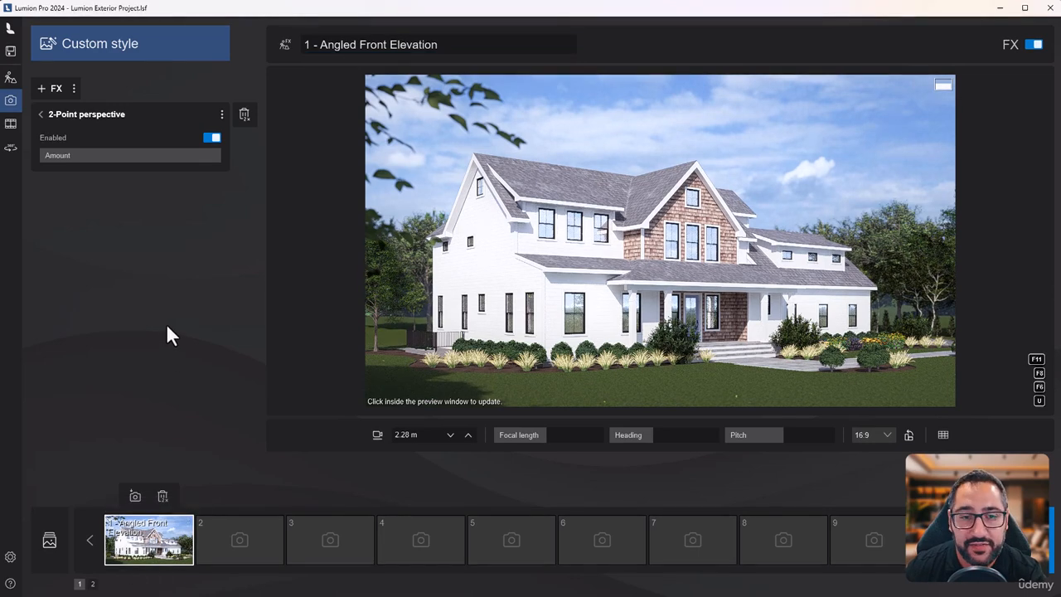
Step: Try the Styrofoam effect on the Angled Front Elevation photo and remove it
{"action": "left_click", "coordinate": [69, 116]}
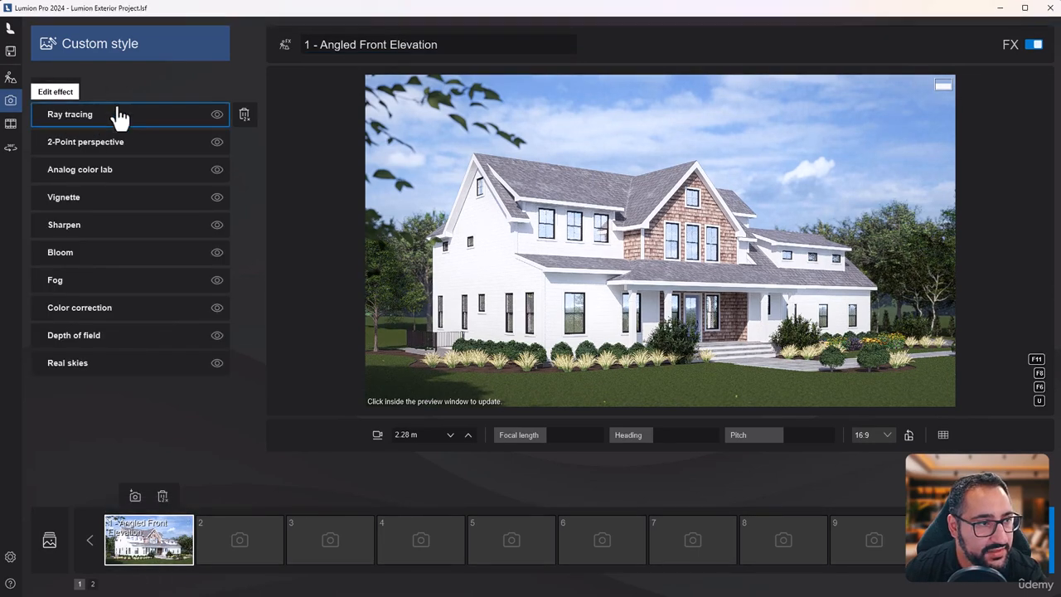
{"action": "left_click", "coordinate": [55, 89]}
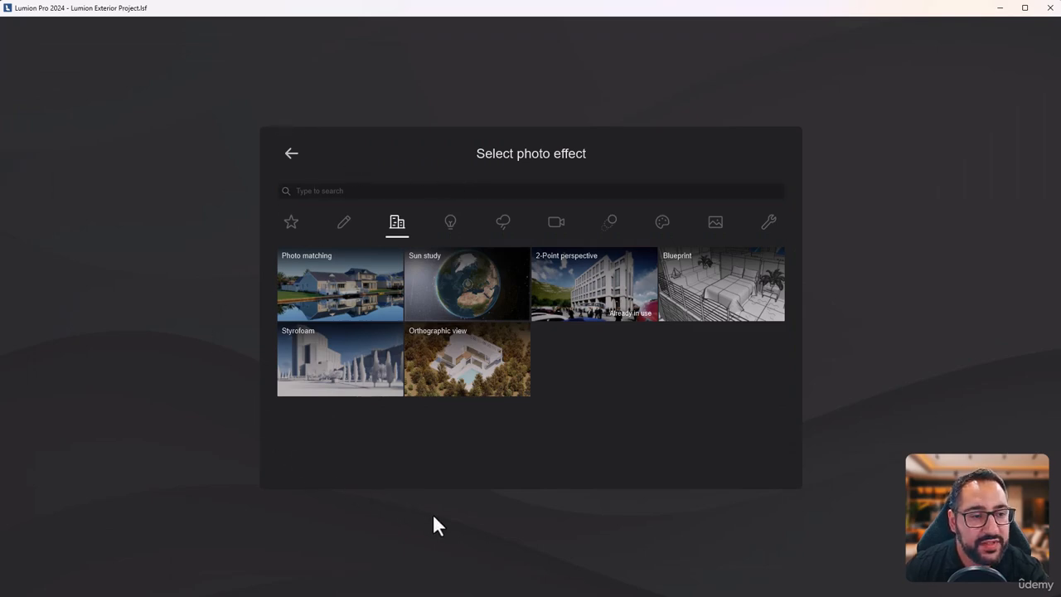
{"action": "left_click", "coordinate": [374, 396]}
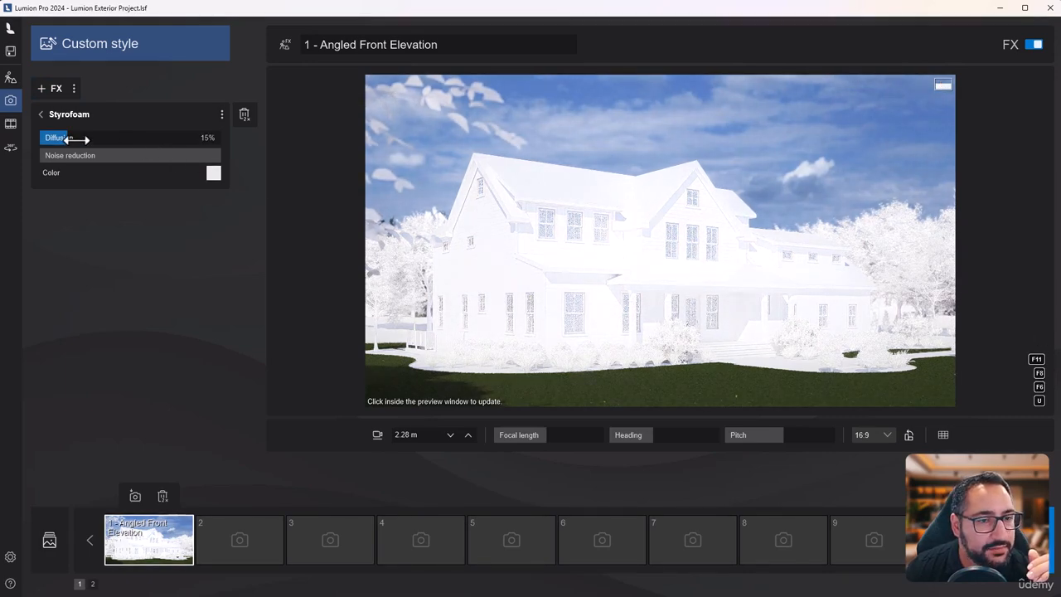
{"action": "double_click", "coordinate": [244, 116]}
Step: Add the Orthographic view effect, enable it and steepen the pitch to frame the house and pool from above
{"action": "left_click", "coordinate": [46, 88]}
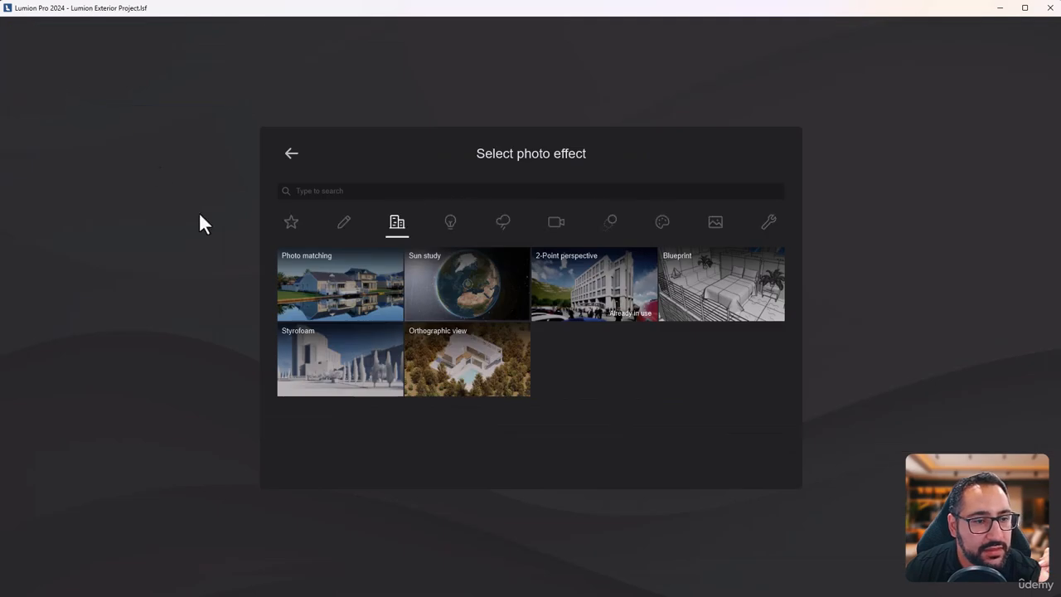
{"action": "left_click", "coordinate": [485, 386]}
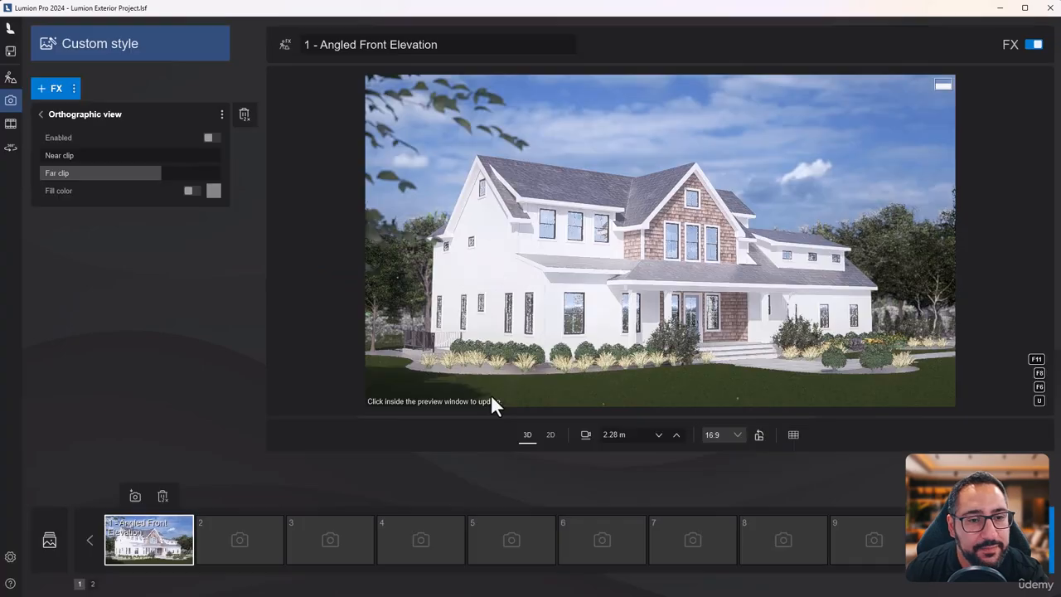
{"action": "left_click", "coordinate": [212, 138]}
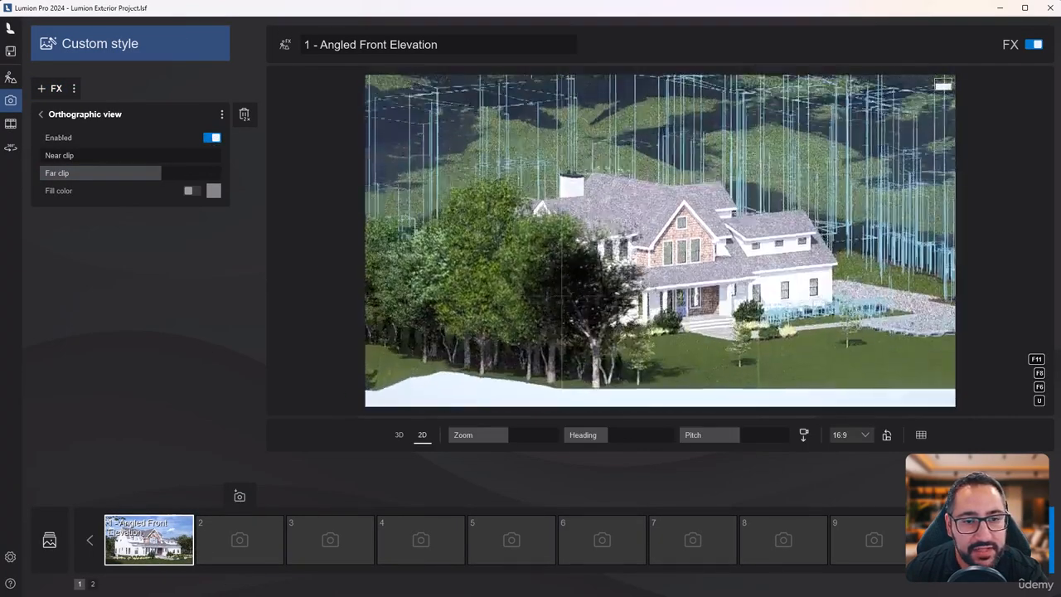
{"action": "left_click_drag", "start_coordinate": [739, 435], "coordinate": [751, 435]}
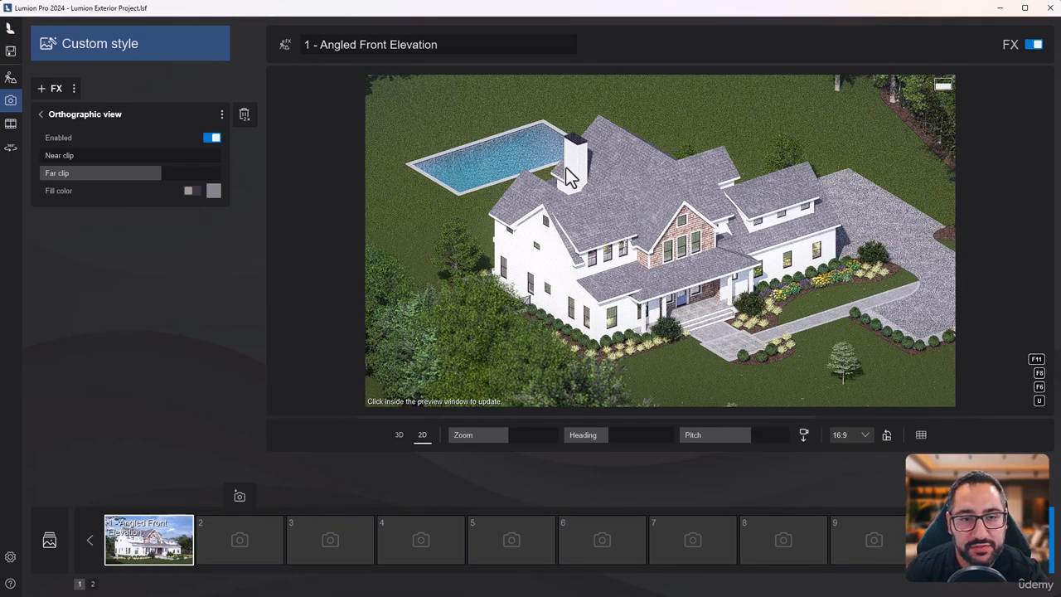
{"action": "scroll", "coordinate": [676, 198], "scroll_direction": "down", "scroll_amount": 2}
{"action": "scroll", "coordinate": [677, 174], "scroll_direction": "down", "scroll_amount": 1}
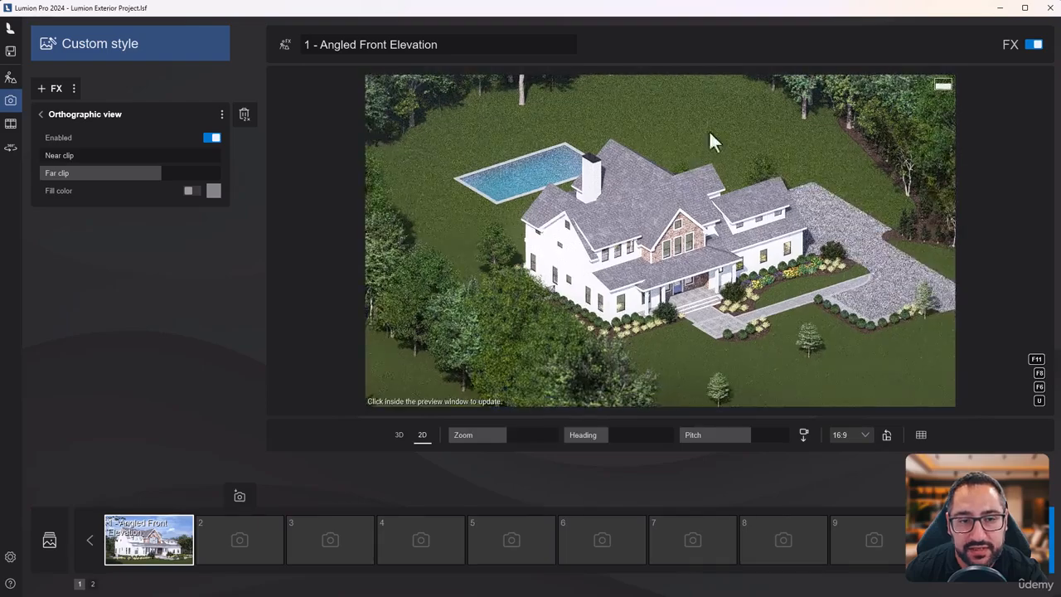
{"action": "scroll", "coordinate": [761, 153], "scroll_direction": "up", "scroll_amount": 1}
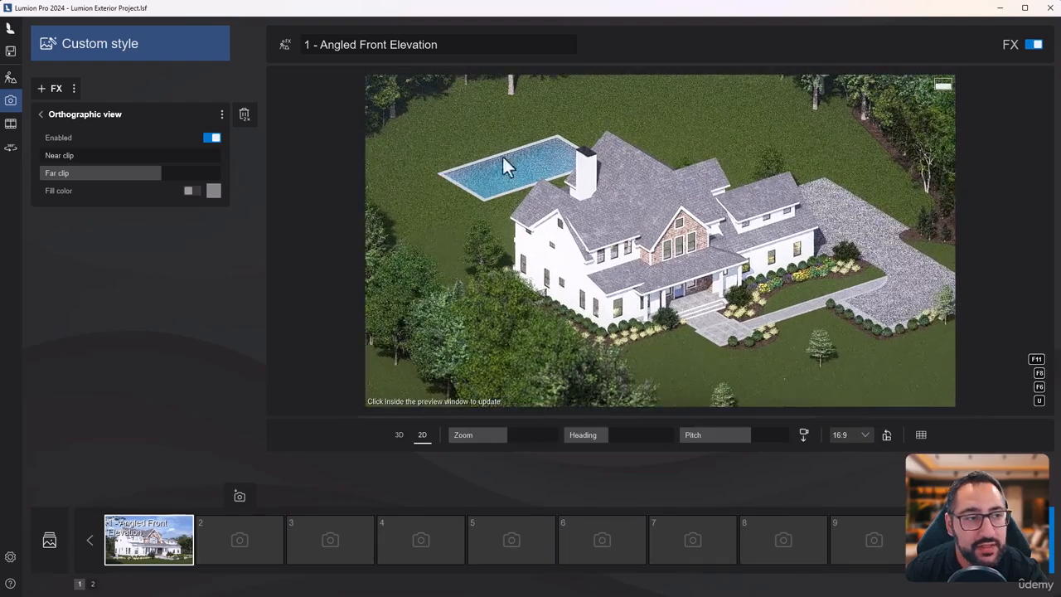
Step: Reframe the orthographic view of the house from straight-on to an angled elevated front view, and remove the Orthographic view effect
{"action": "left_click", "coordinate": [879, 310]}
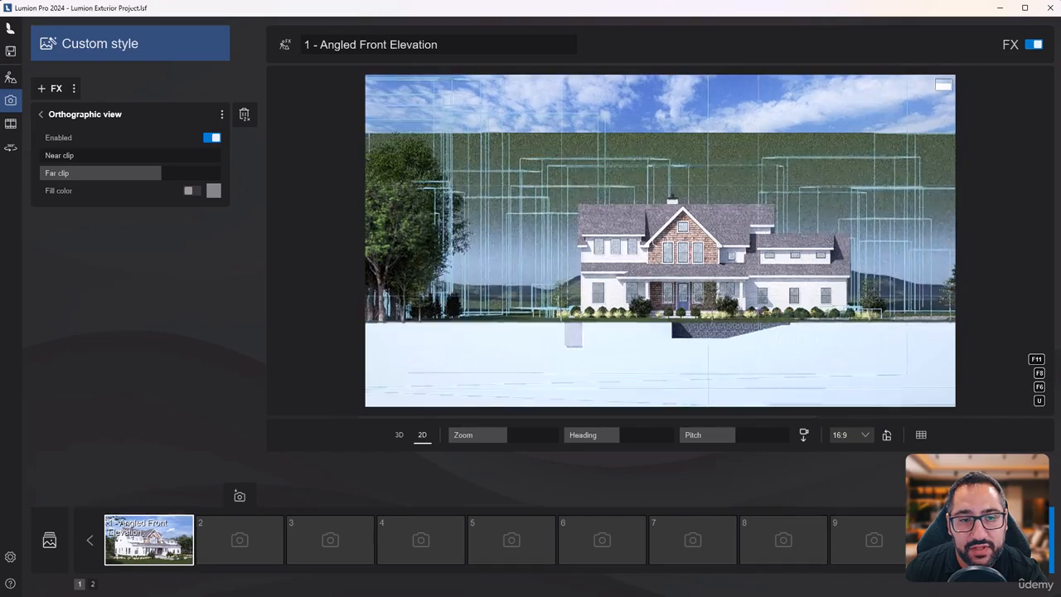
{"action": "scroll", "coordinate": [842, 314], "scroll_direction": "up", "scroll_amount": 5}
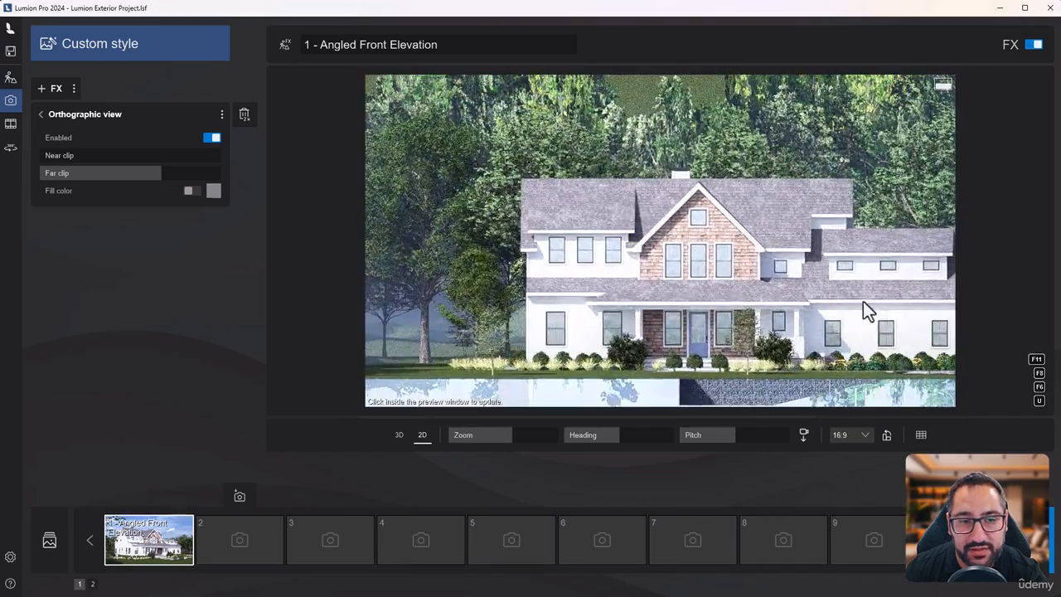
{"action": "left_click", "coordinate": [862, 301]}
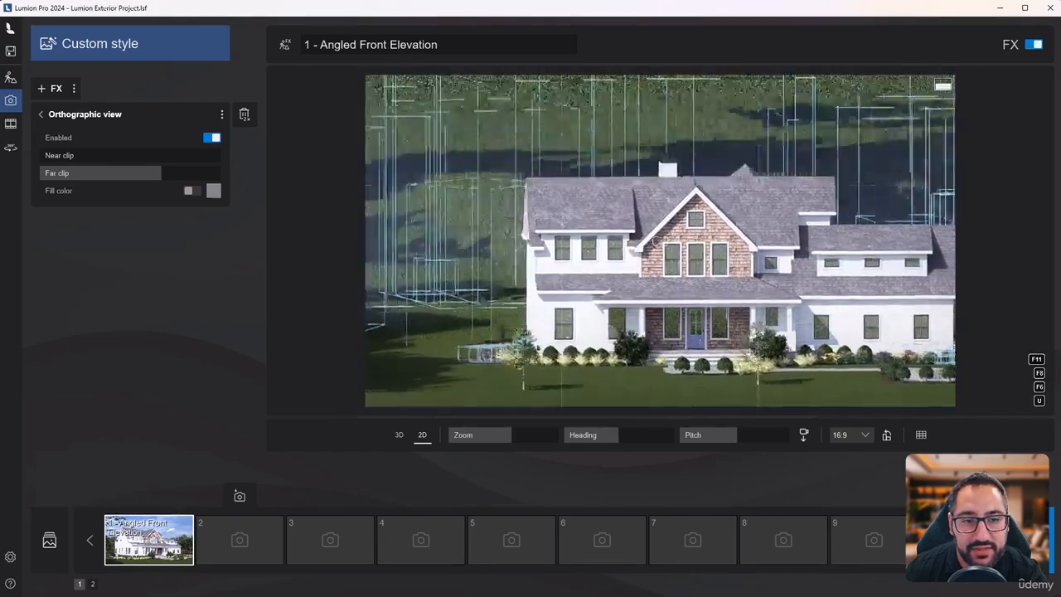
{"action": "right_click_drag", "start_coordinate": [863, 301], "coordinate": [827, 305]}
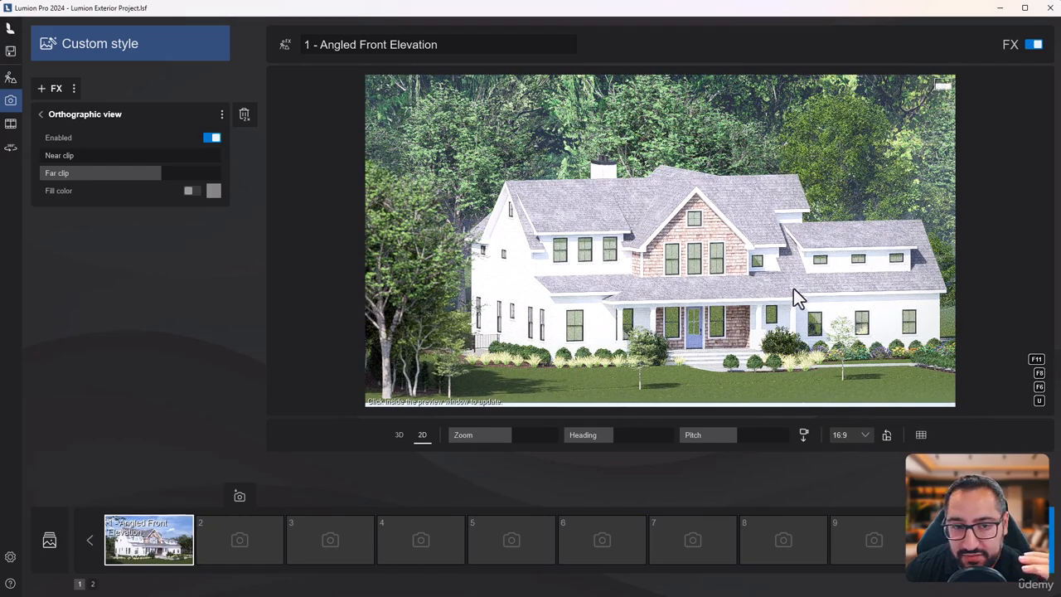
{"action": "left_click", "coordinate": [800, 260]}
{"action": "mouse_move", "coordinate": [653, 241]}
{"action": "right_mouse_down"}
{"action": "mouse_move", "coordinate": [653, 228]}
{"action": "mouse_move", "coordinate": [653, 241]}
{"action": "right_mouse_up"}
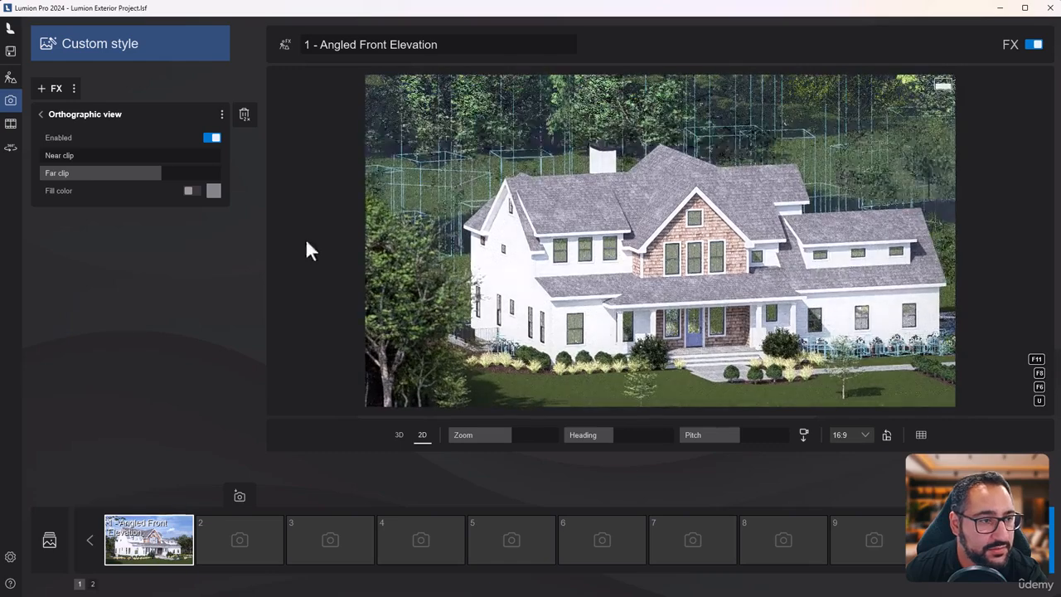
{"action": "left_click", "coordinate": [244, 115]}
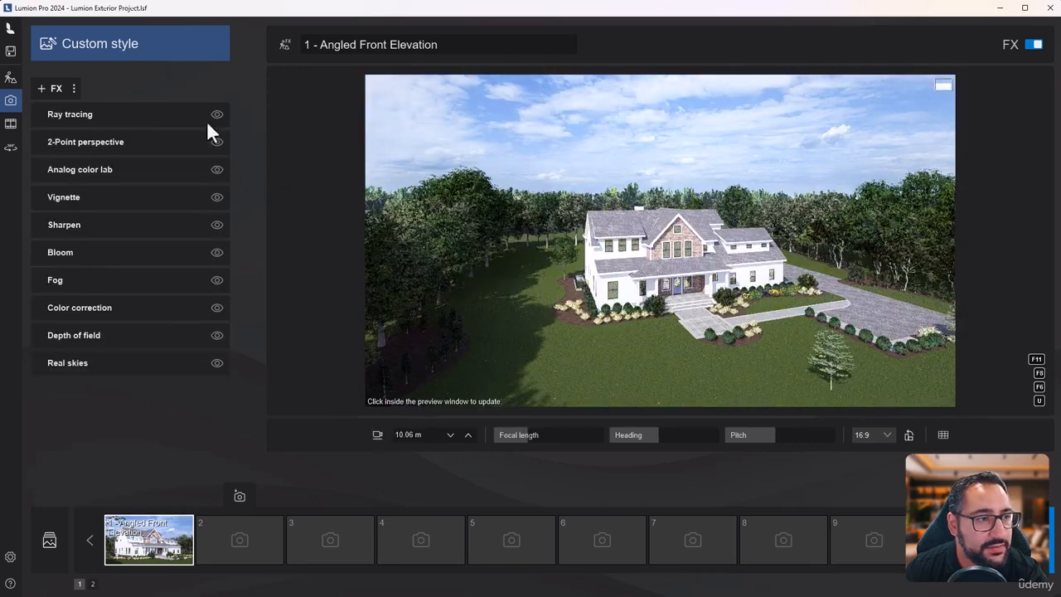
Step: Add the Sun effect from the lighting effects to the Angled Front Elevation photo and return to the effect list
{"action": "left_click", "coordinate": [48, 89]}
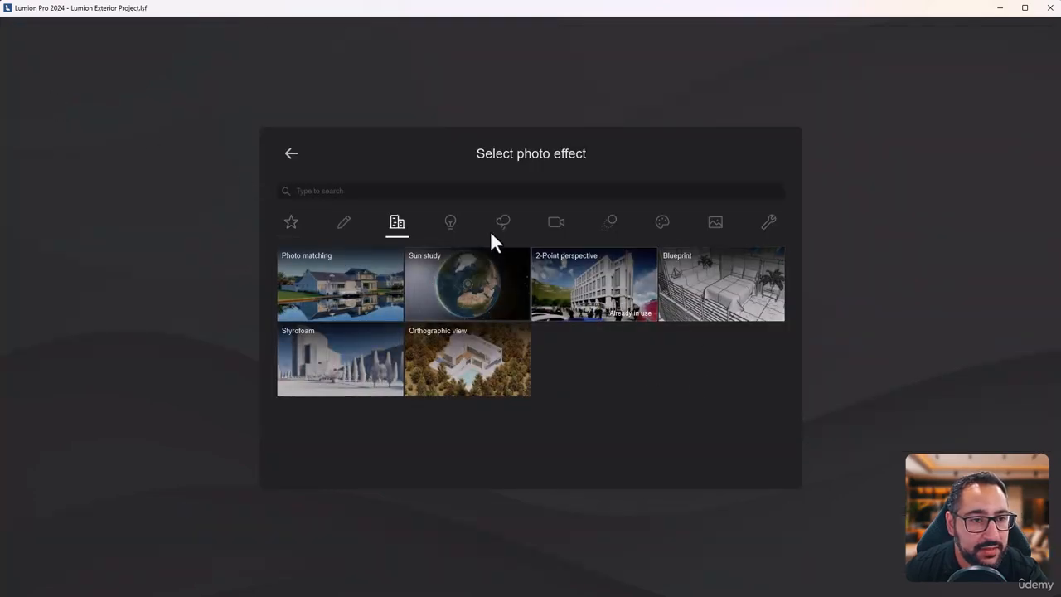
{"action": "left_click", "coordinate": [451, 224]}
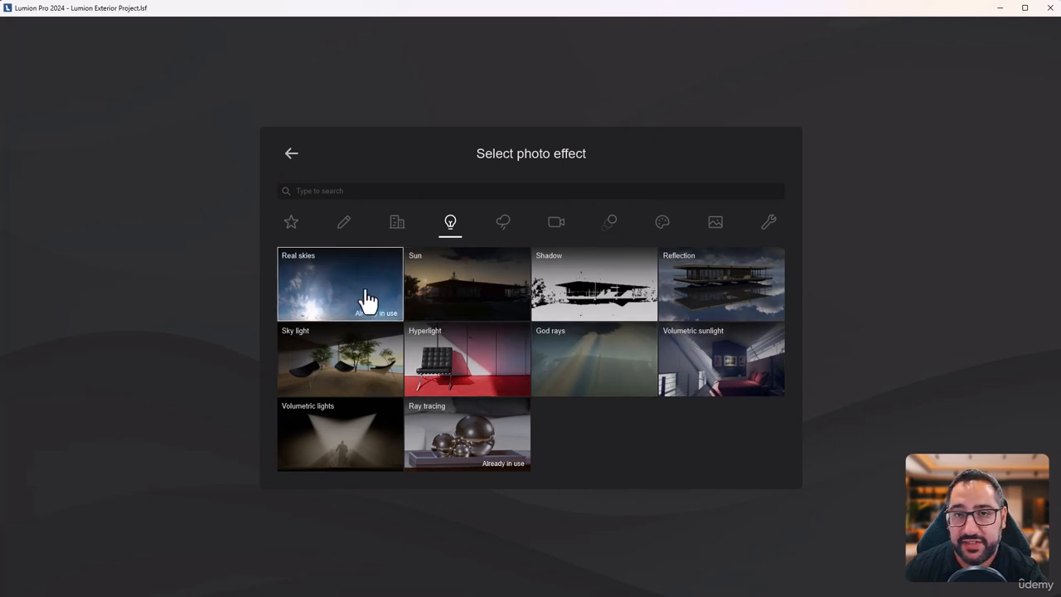
{"action": "left_click", "coordinate": [489, 295]}
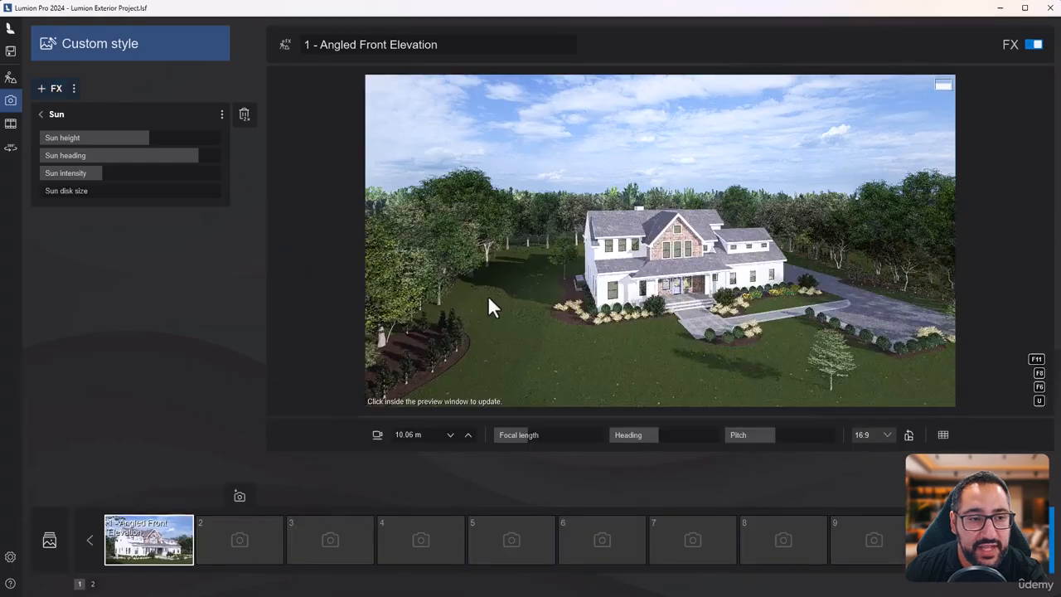
{"action": "left_click", "coordinate": [64, 125]}
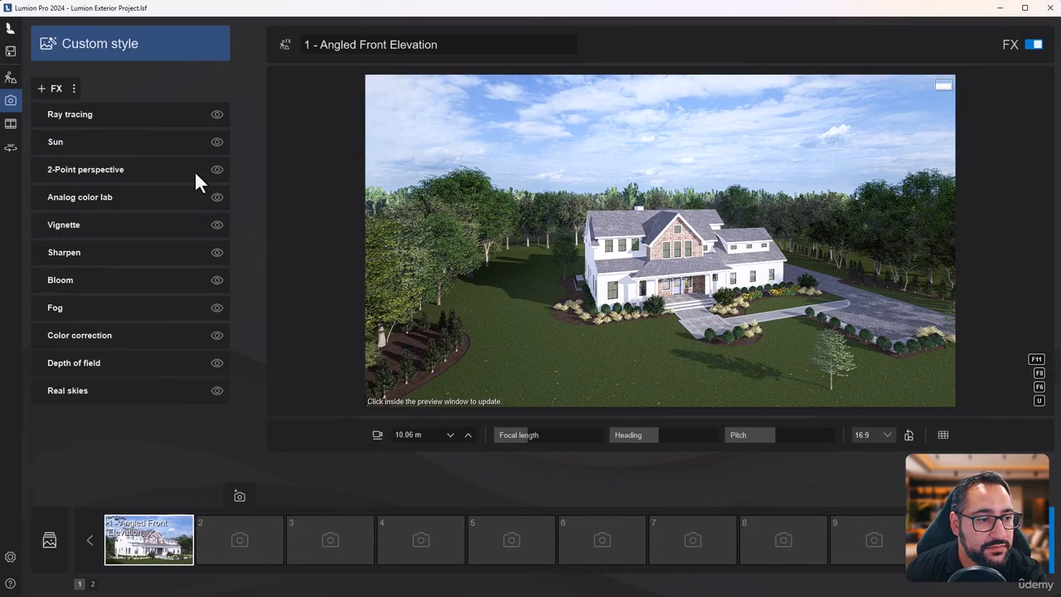
Step: Set the Sun effect's heading to 139° and height to 16°, update the preview, and disable the effect
{"action": "left_click", "coordinate": [147, 142]}
{"action": "left_click_drag", "start_coordinate": [141, 134], "coordinate": [200, 159]}
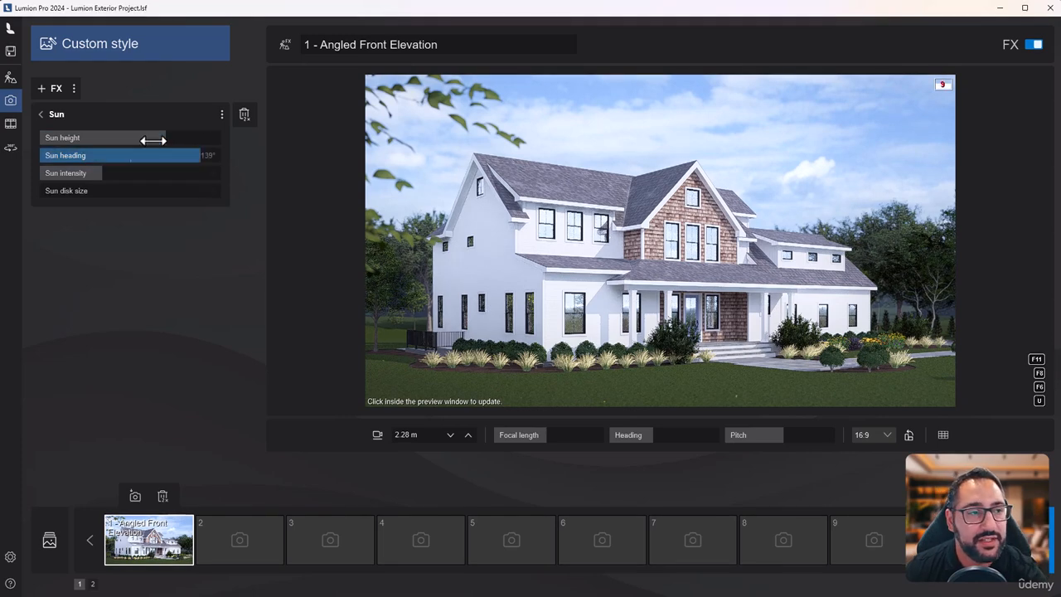
{"action": "left_click_drag", "start_coordinate": [171, 136], "coordinate": [138, 146]}
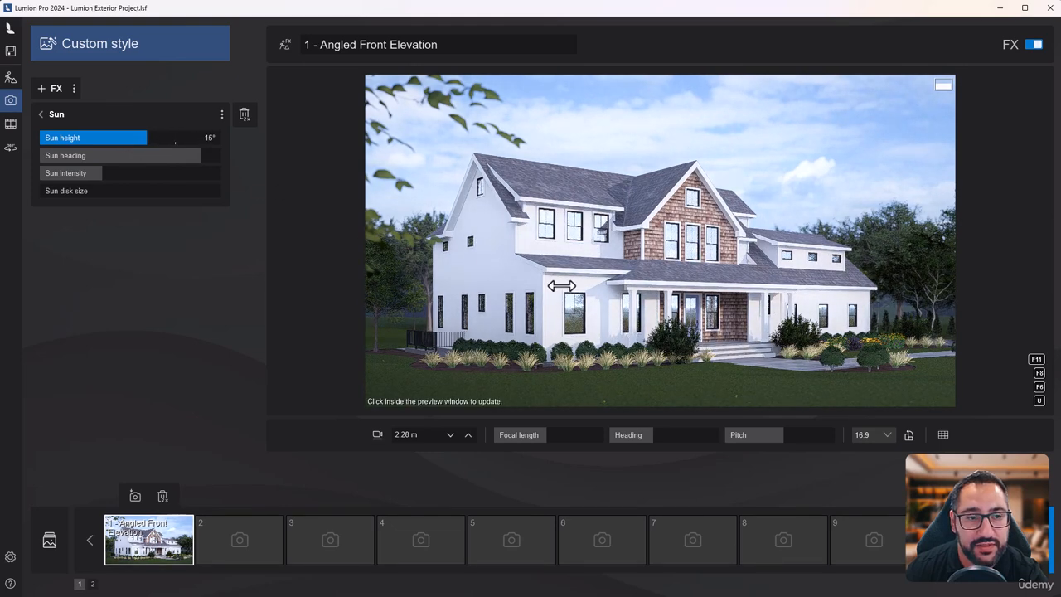
{"action": "left_click", "coordinate": [586, 299]}
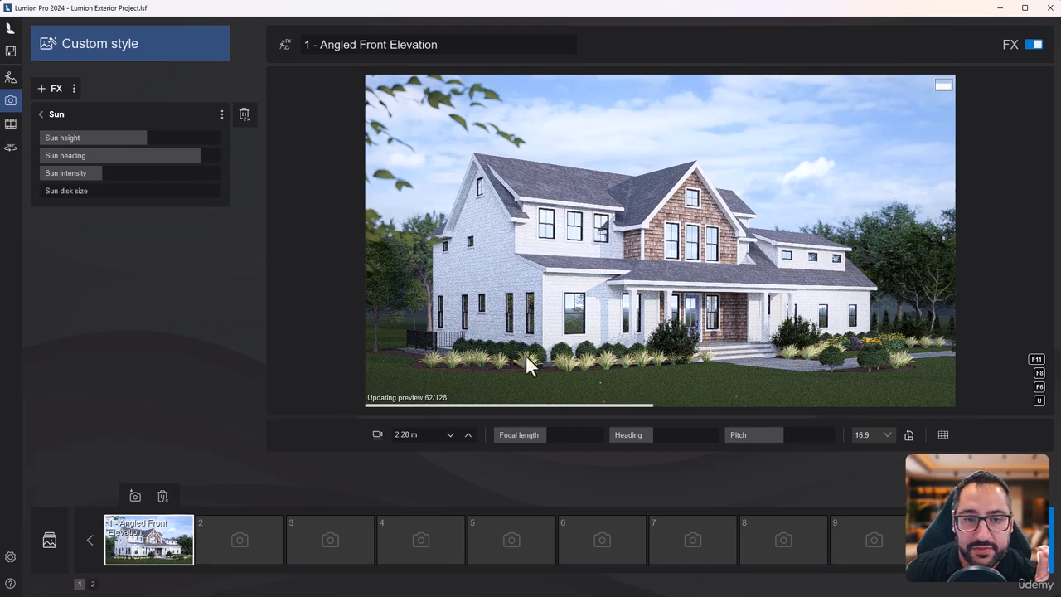
{"action": "left_click", "coordinate": [58, 114]}
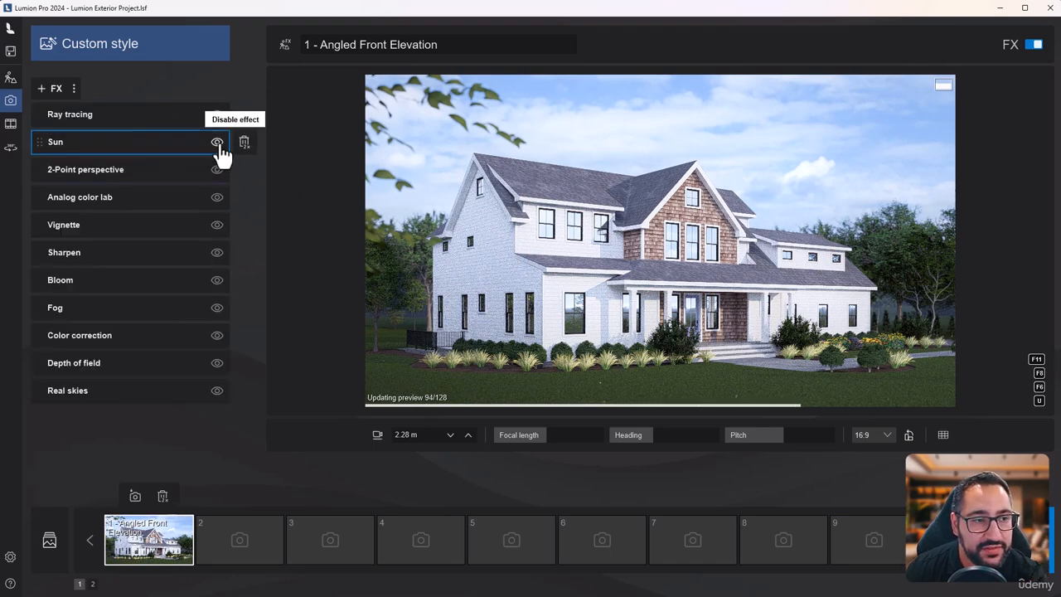
{"action": "left_click", "coordinate": [217, 142]}
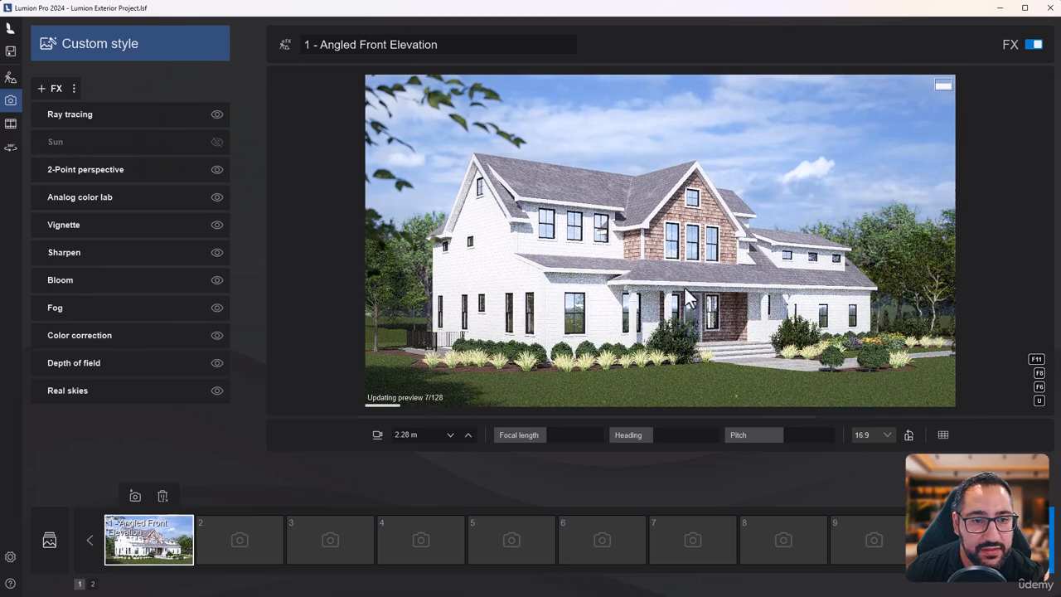
Step: Try adding the Reflection effect alongside ray tracing and remove it from the photo
{"action": "left_click", "coordinate": [51, 88]}
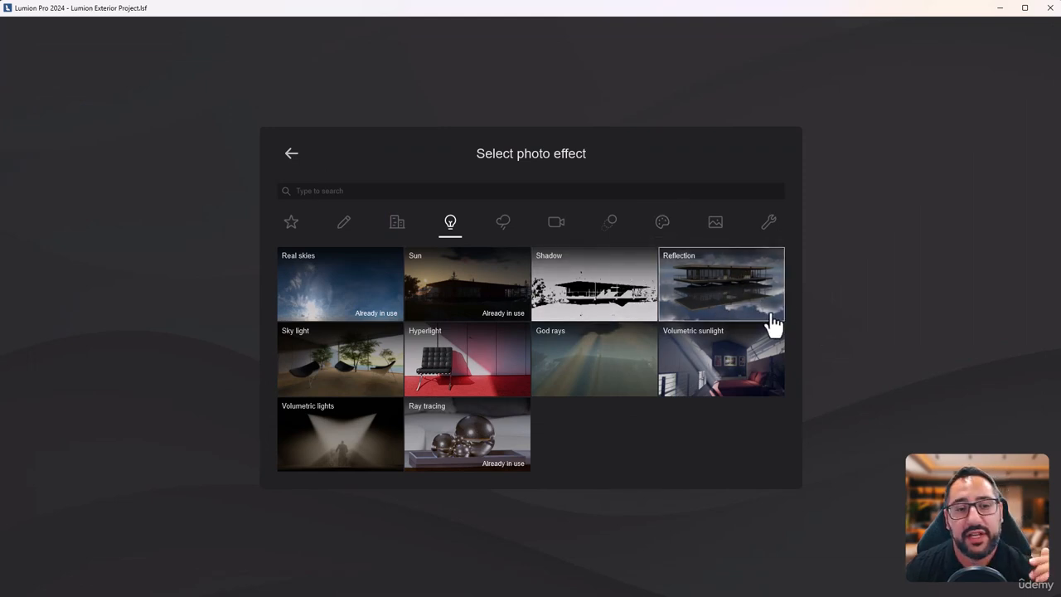
{"action": "left_click", "coordinate": [761, 288]}
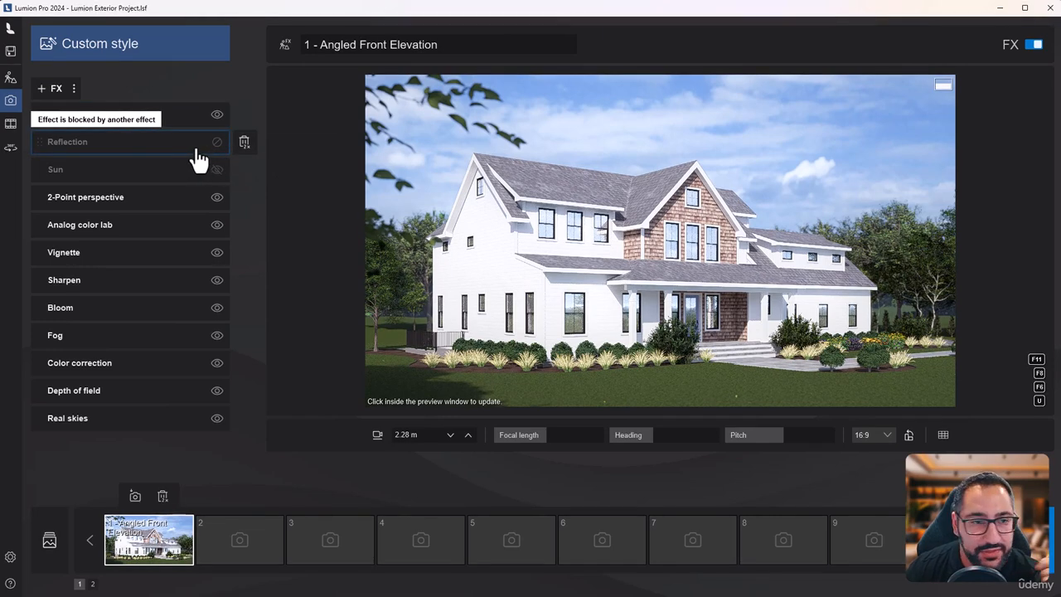
{"action": "double_click", "coordinate": [246, 144]}
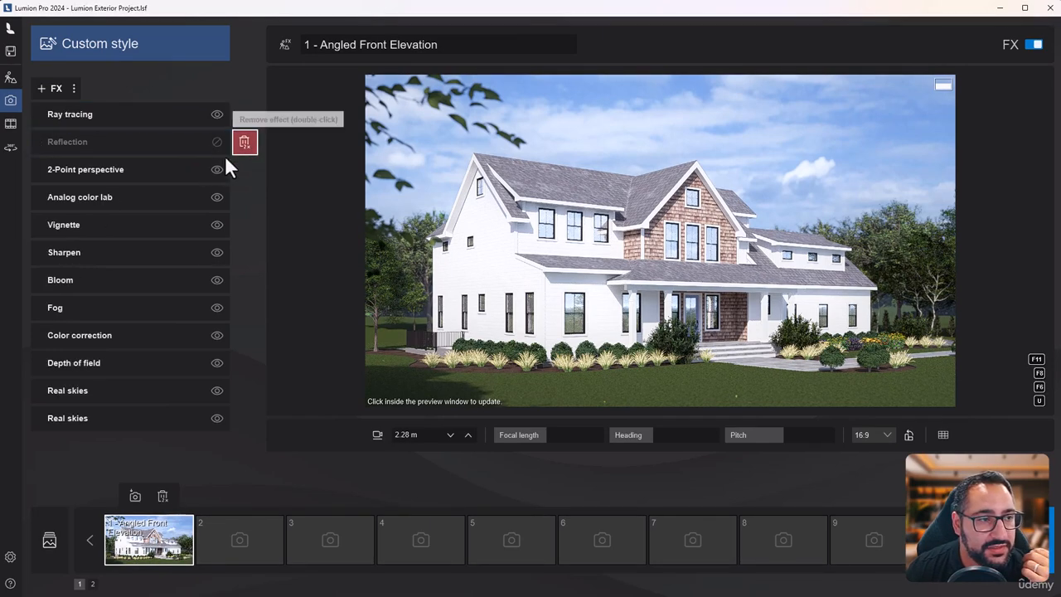
Step: Add the Volumetric sunlight effect with brightness at 99%, adjust its range, and update the preview
{"action": "left_click", "coordinate": [52, 94]}
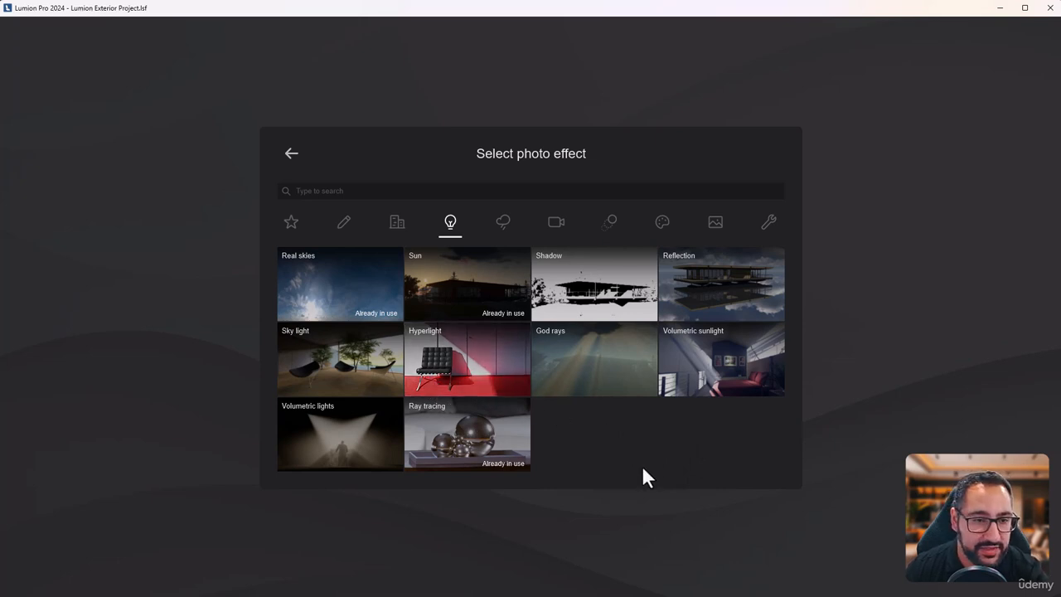
{"action": "left_click", "coordinate": [705, 385]}
{"action": "left_click_drag", "start_coordinate": [142, 138], "coordinate": [202, 144]}
{"action": "left_click", "coordinate": [914, 297]}
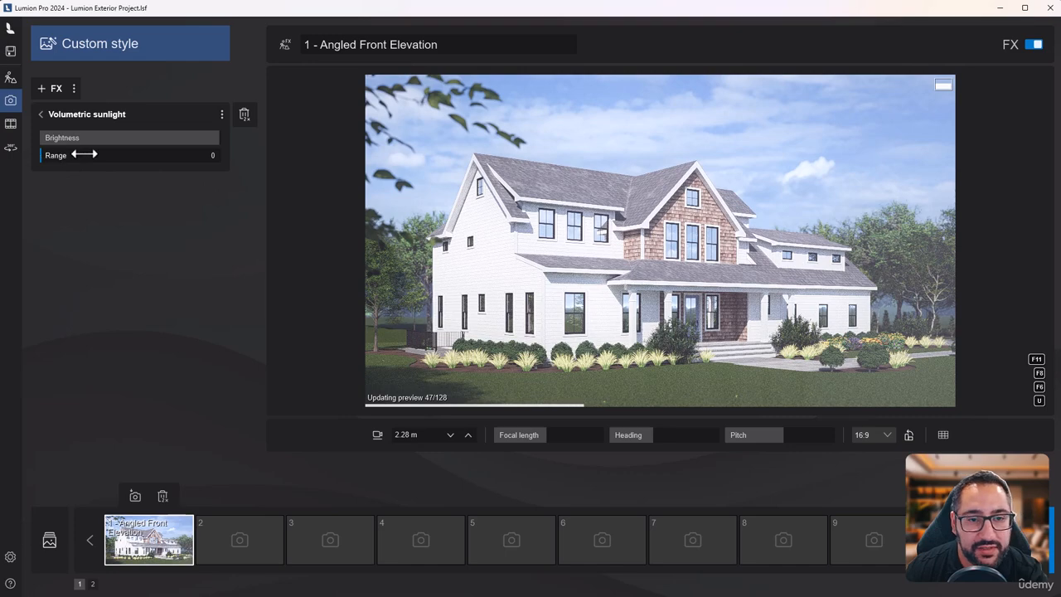
{"action": "mouse_move", "coordinate": [84, 154]}
{"action": "left_mouse_down"}
{"action": "mouse_move", "coordinate": [224, 154]}
{"action": "mouse_move", "coordinate": [11, 163]}
{"action": "mouse_move", "coordinate": [78, 163]}
{"action": "mouse_move", "coordinate": [47, 166]}
{"action": "mouse_move", "coordinate": [67, 166]}
{"action": "left_mouse_up"}
{"action": "left_click", "coordinate": [784, 271]}
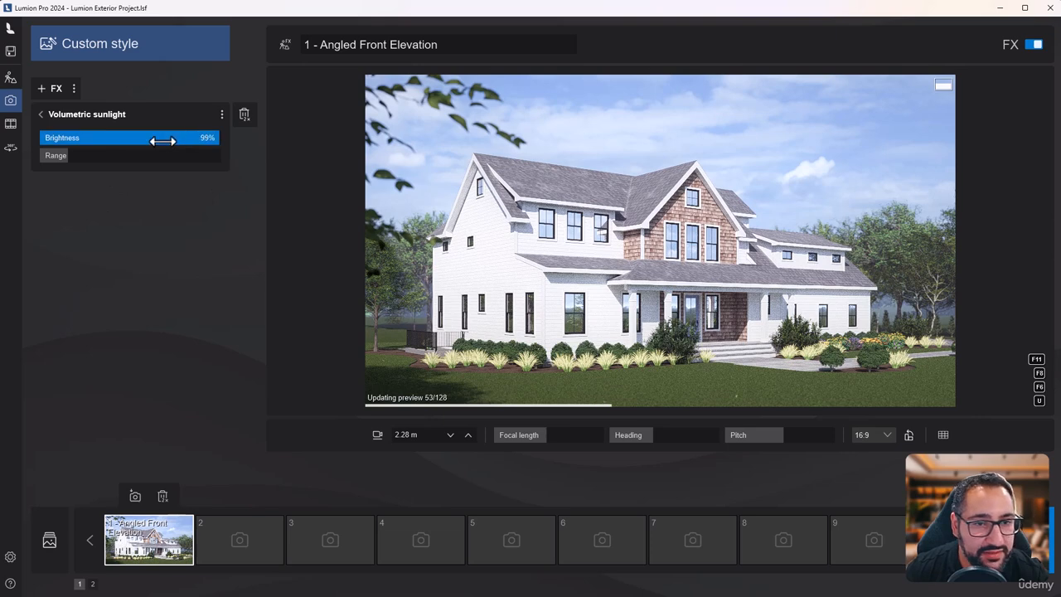
Step: Reduce the Volumetric sunlight brightness to a little over half and its range to 0, and remove the effect
{"action": "left_click_drag", "start_coordinate": [163, 141], "coordinate": [31, 166]}
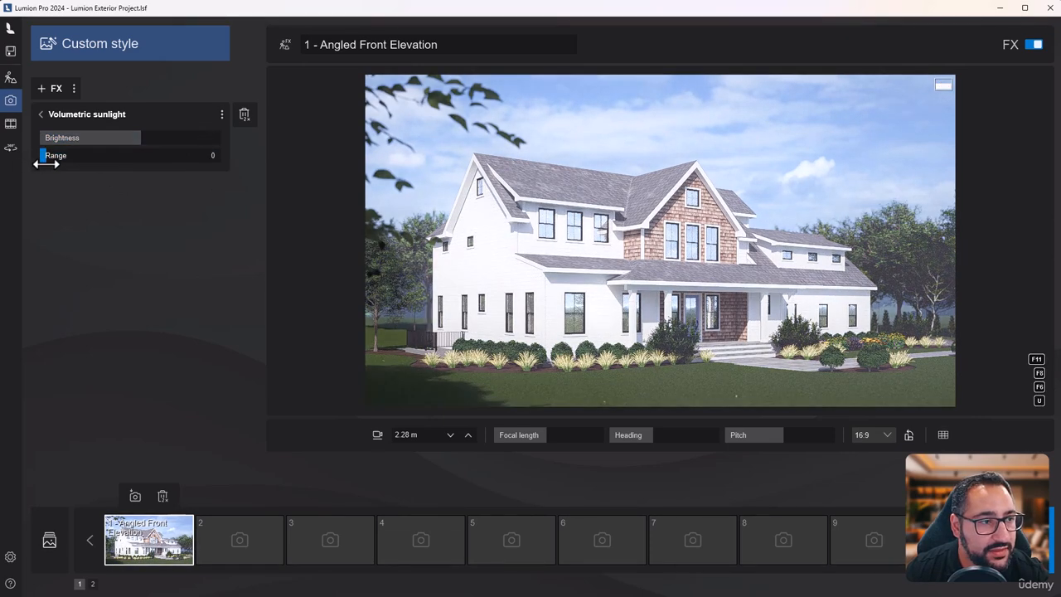
{"action": "left_click", "coordinate": [777, 208]}
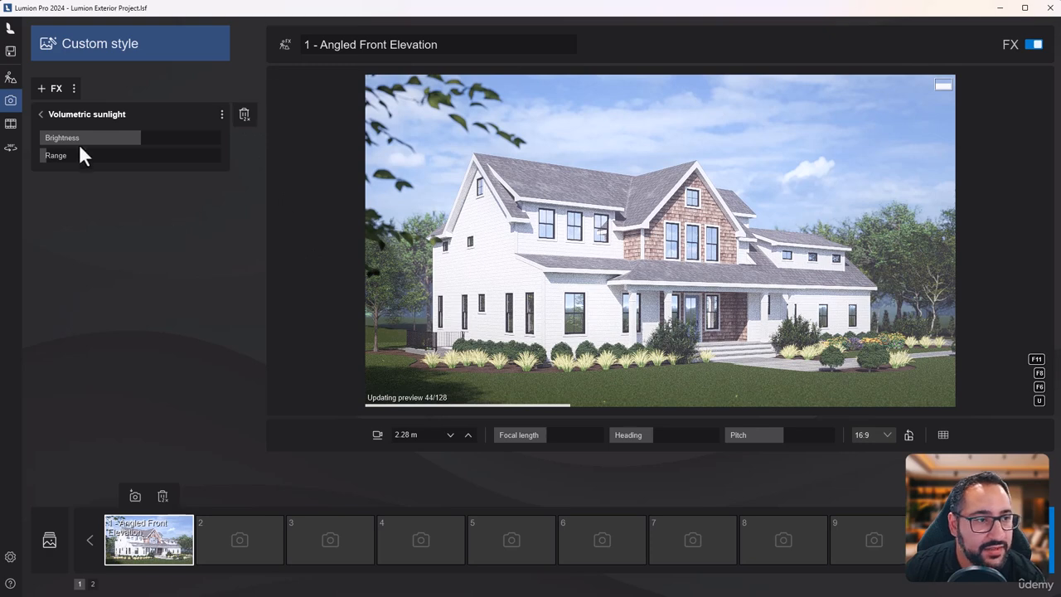
{"action": "left_click", "coordinate": [42, 115]}
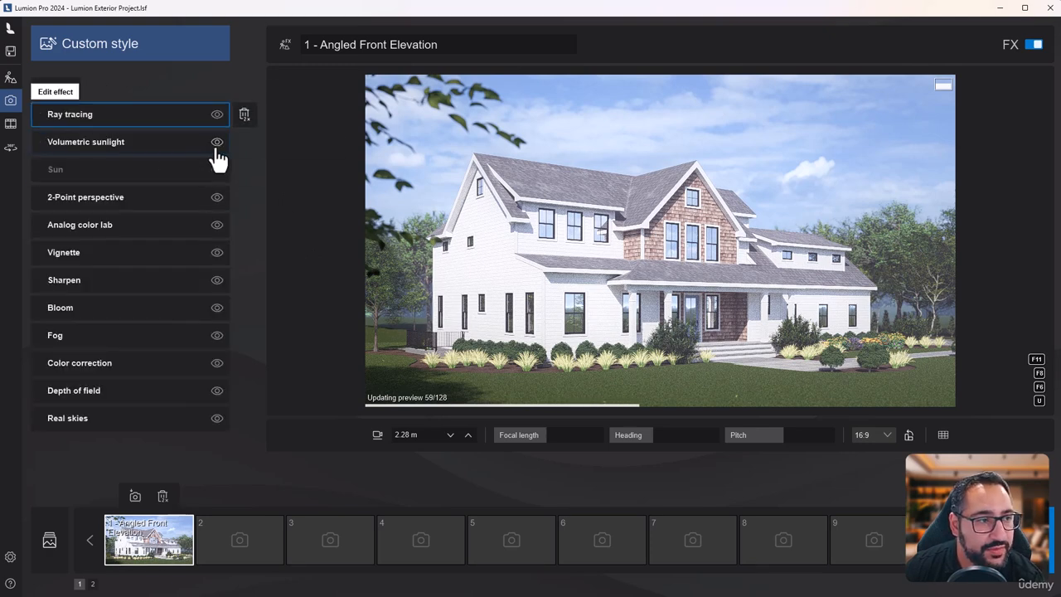
{"action": "left_click", "coordinate": [217, 143]}
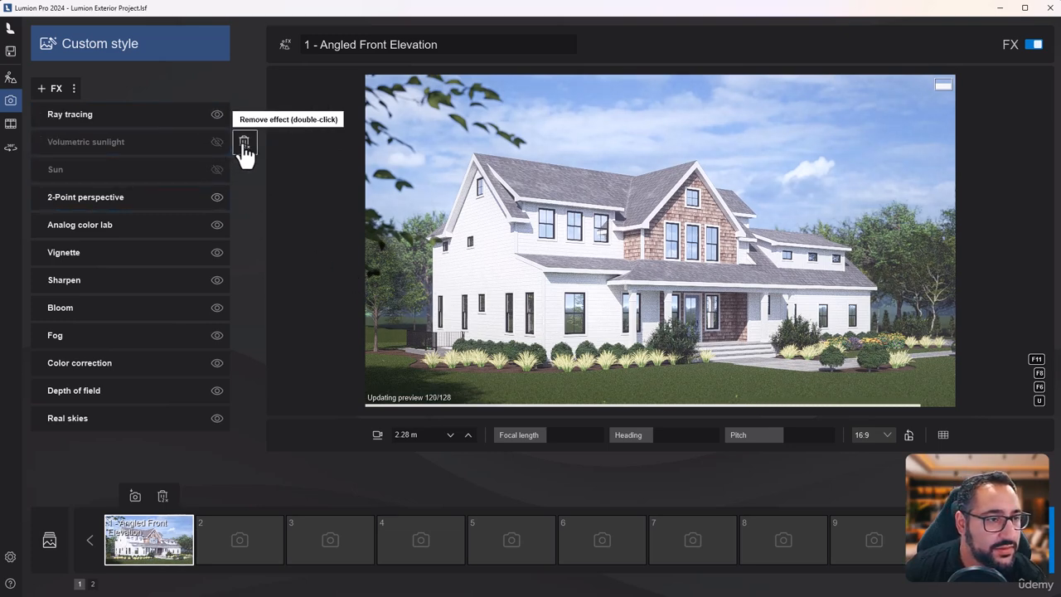
{"action": "left_click", "coordinate": [244, 146]}
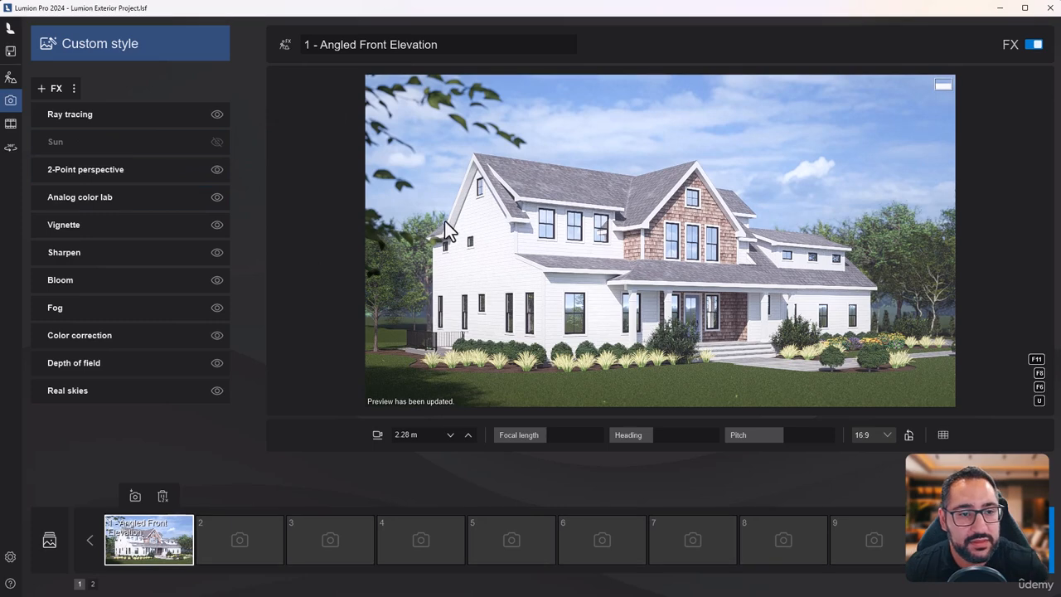
Step: Try the Precipitation effect on the photo, testing the Rain / Snow amount and a higher precipitation phase, and remove it
{"action": "left_click", "coordinate": [49, 88]}
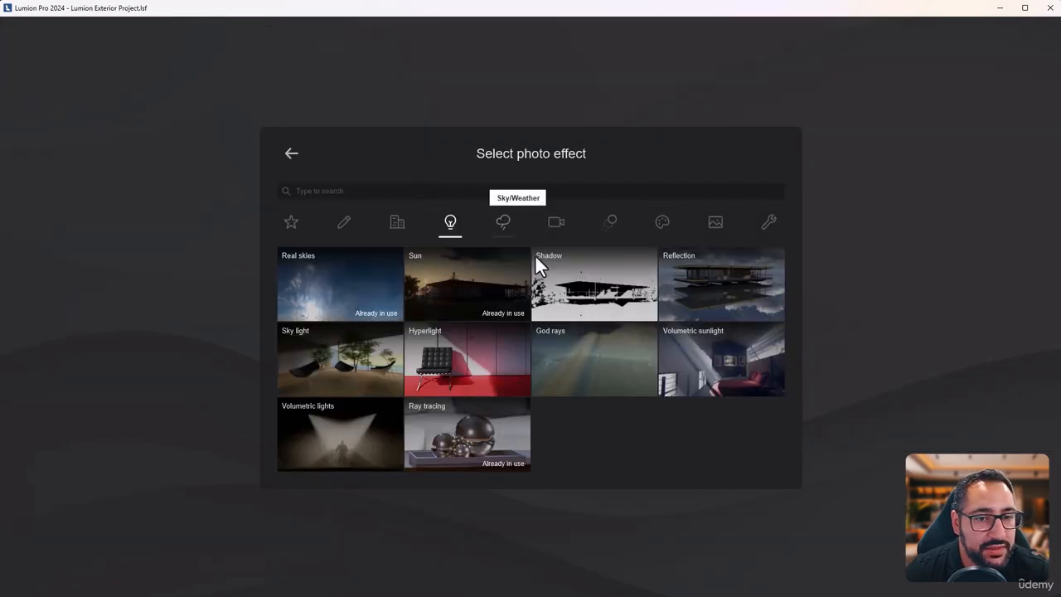
{"action": "left_click", "coordinate": [503, 224]}
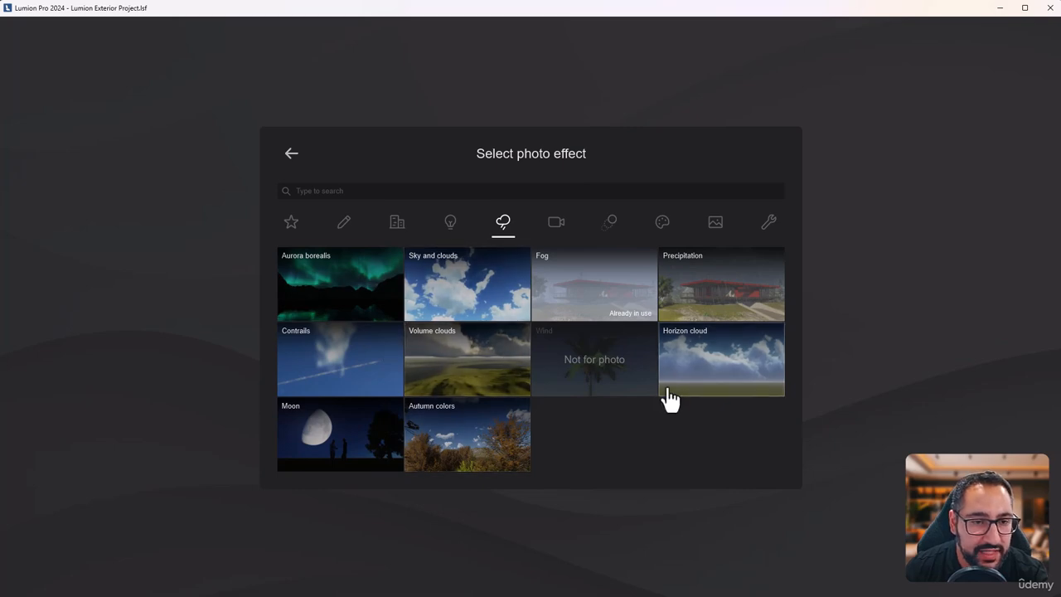
{"action": "left_click", "coordinate": [710, 319]}
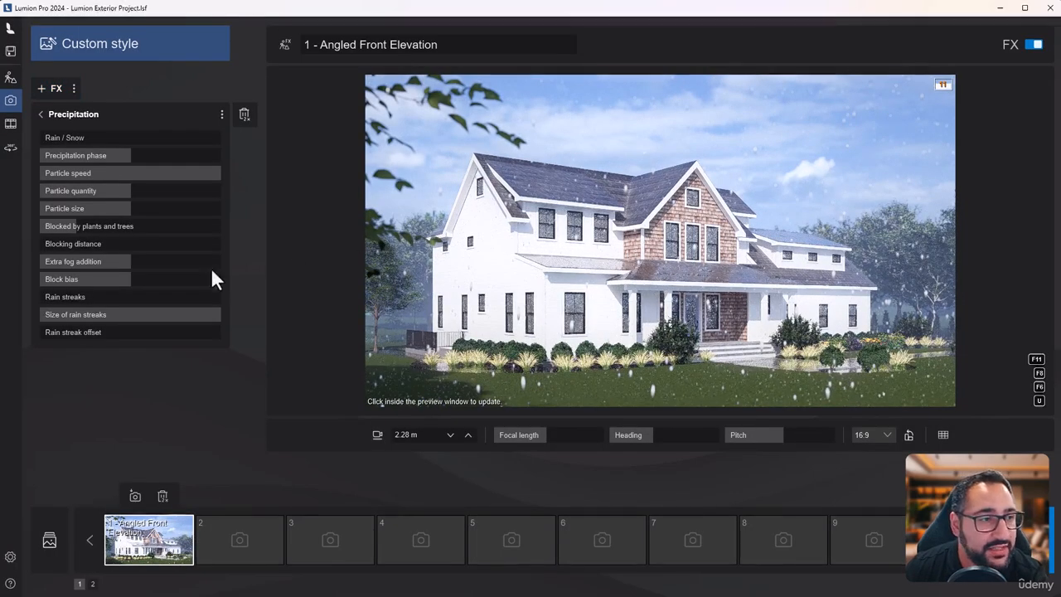
{"action": "mouse_move", "coordinate": [48, 137]}
{"action": "left_mouse_down"}
{"action": "mouse_move", "coordinate": [249, 138]}
{"action": "mouse_move", "coordinate": [57, 138]}
{"action": "left_mouse_up"}
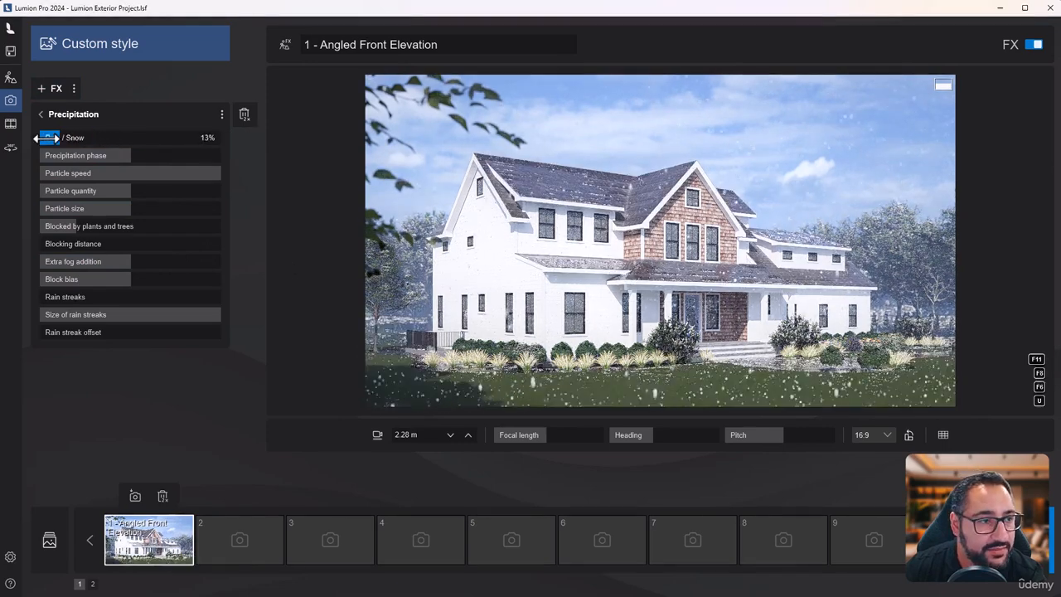
{"action": "left_click_drag", "start_coordinate": [135, 154], "coordinate": [172, 149]}
{"action": "left_click", "coordinate": [792, 312]}
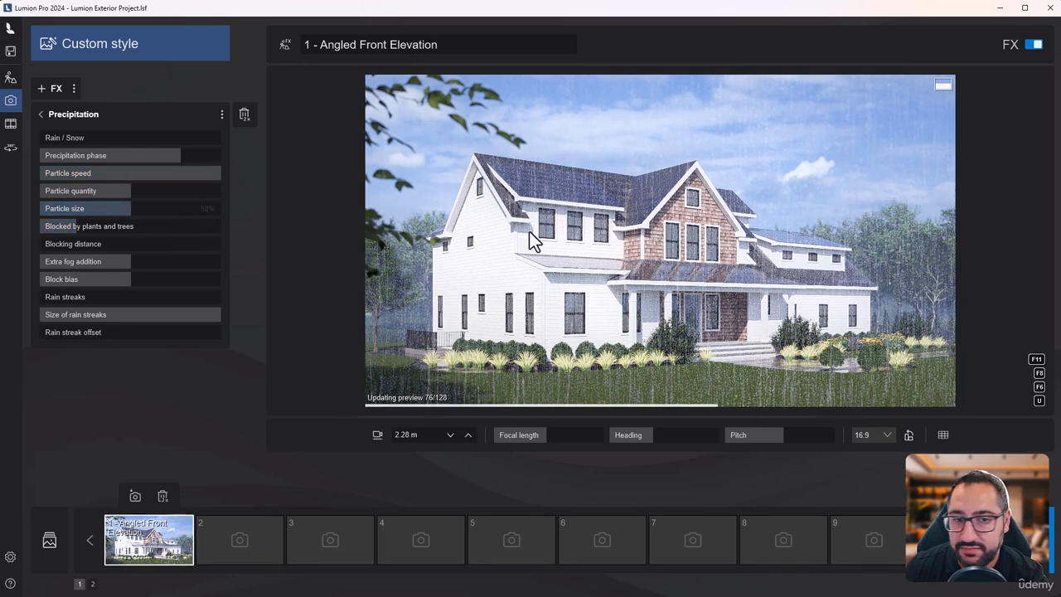
{"action": "double_click", "coordinate": [246, 121]}
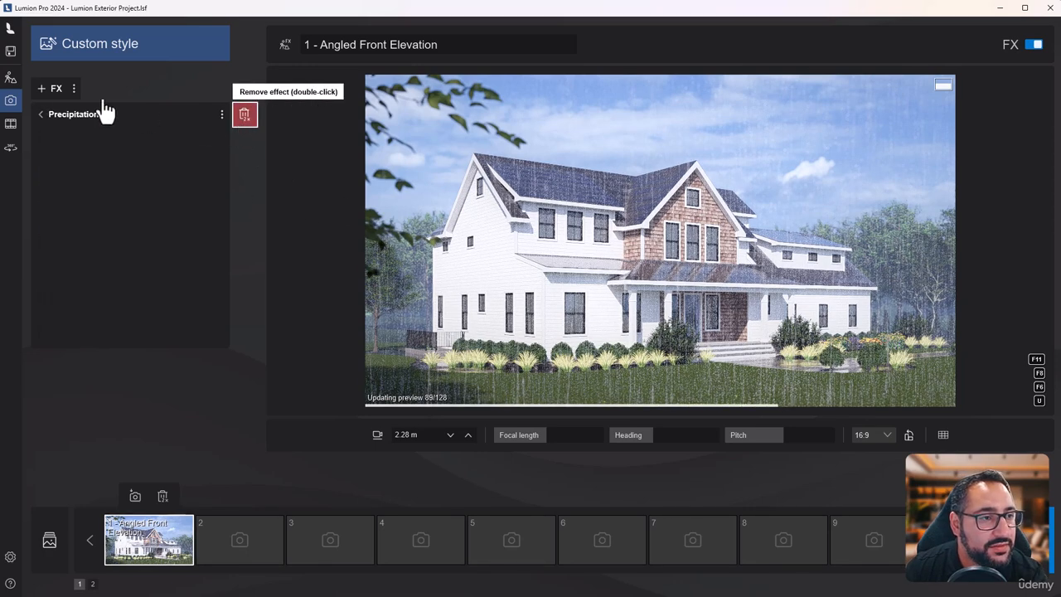
Step: Try the Autumn colors effect on the Vegetation layer, compare the Ochre and red presets, and update the preview with Ochre
{"action": "left_click", "coordinate": [48, 89]}
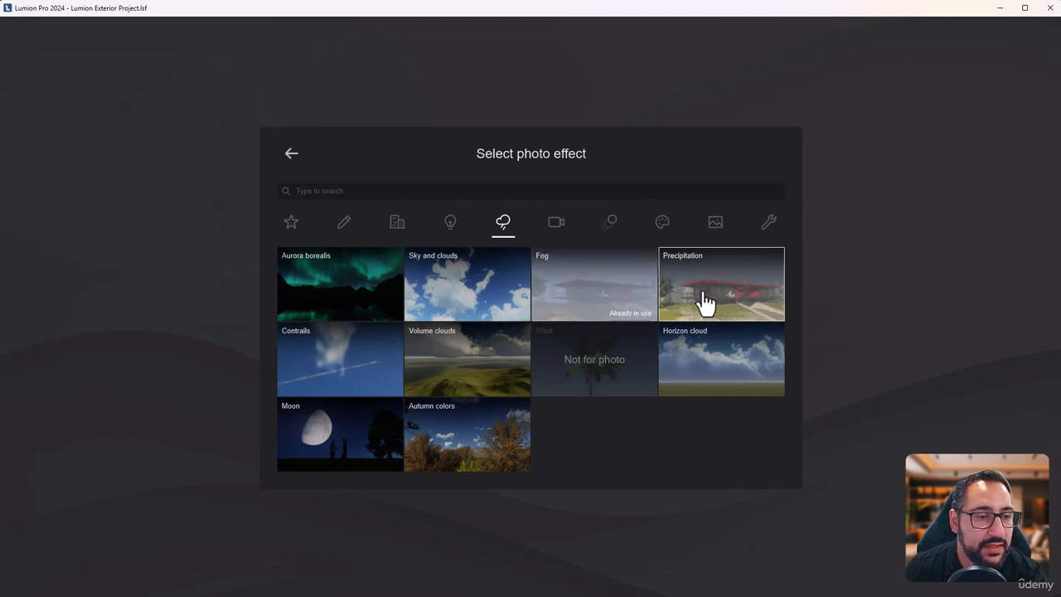
{"action": "left_click", "coordinate": [487, 441]}
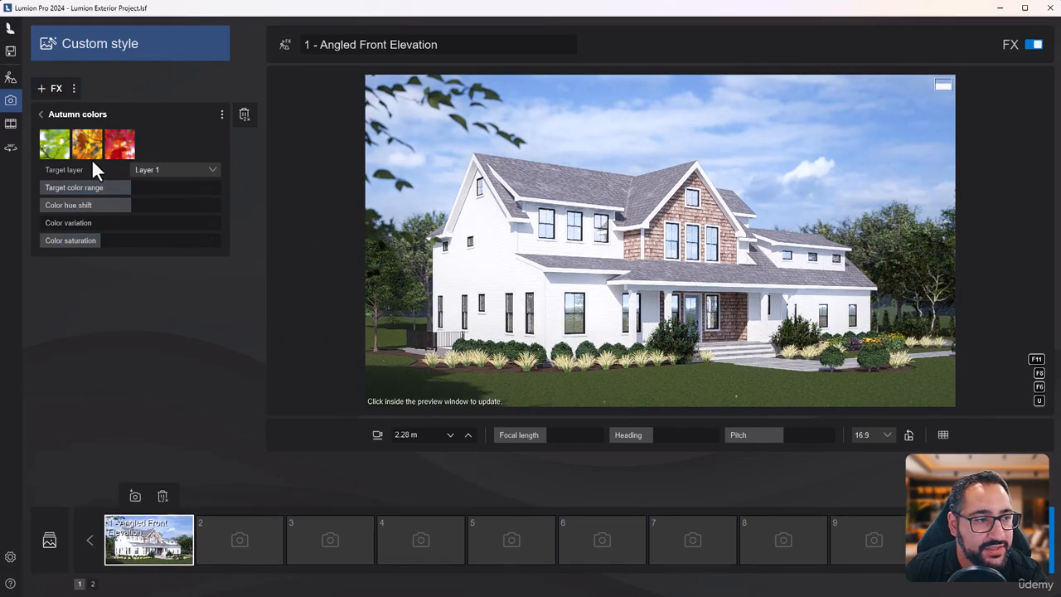
{"action": "left_click", "coordinate": [153, 175]}
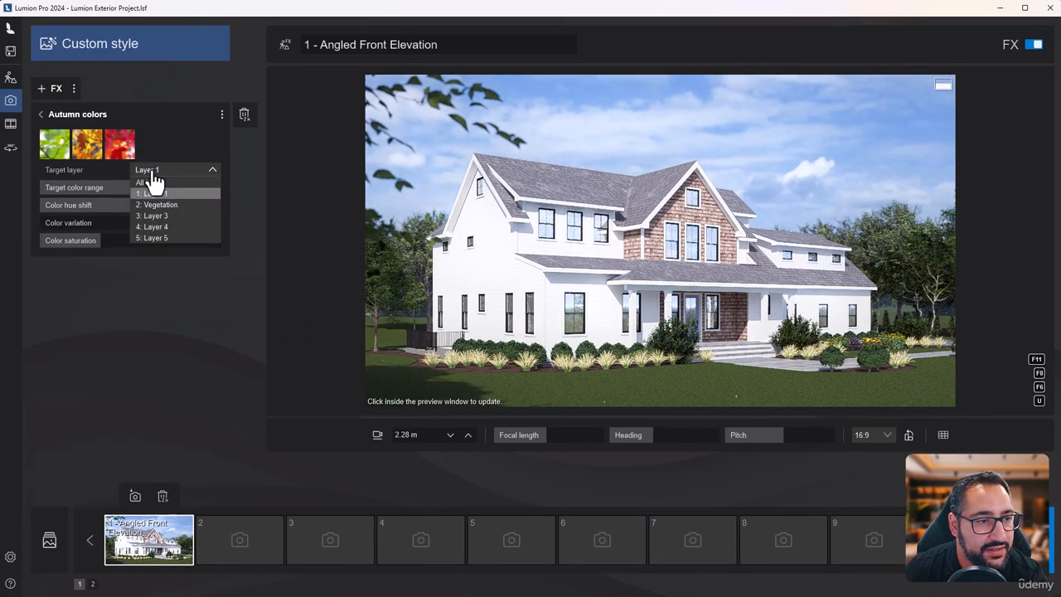
{"action": "left_click", "coordinate": [181, 212]}
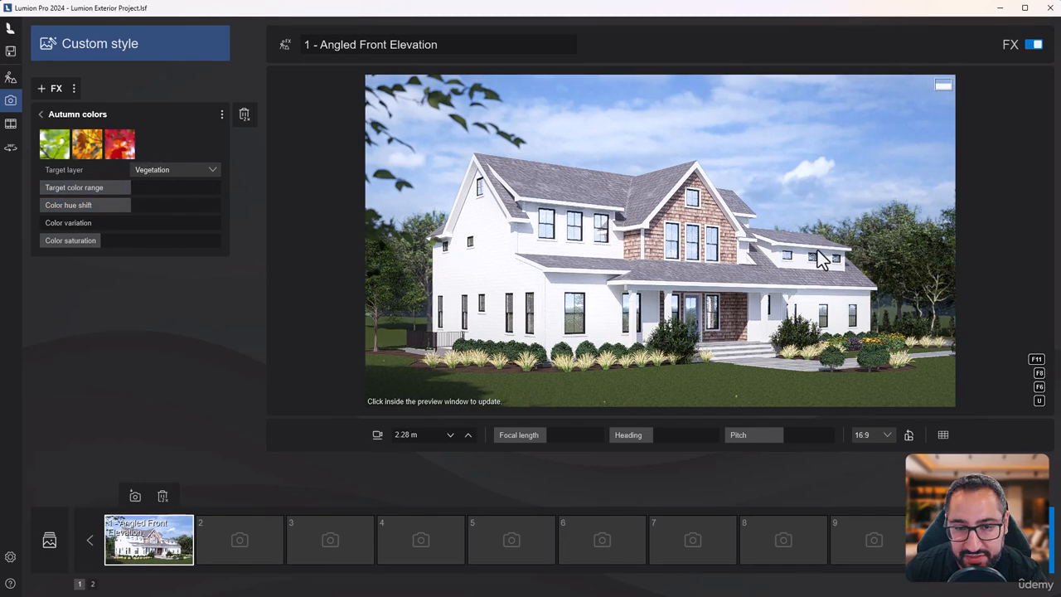
{"action": "left_click", "coordinate": [87, 154]}
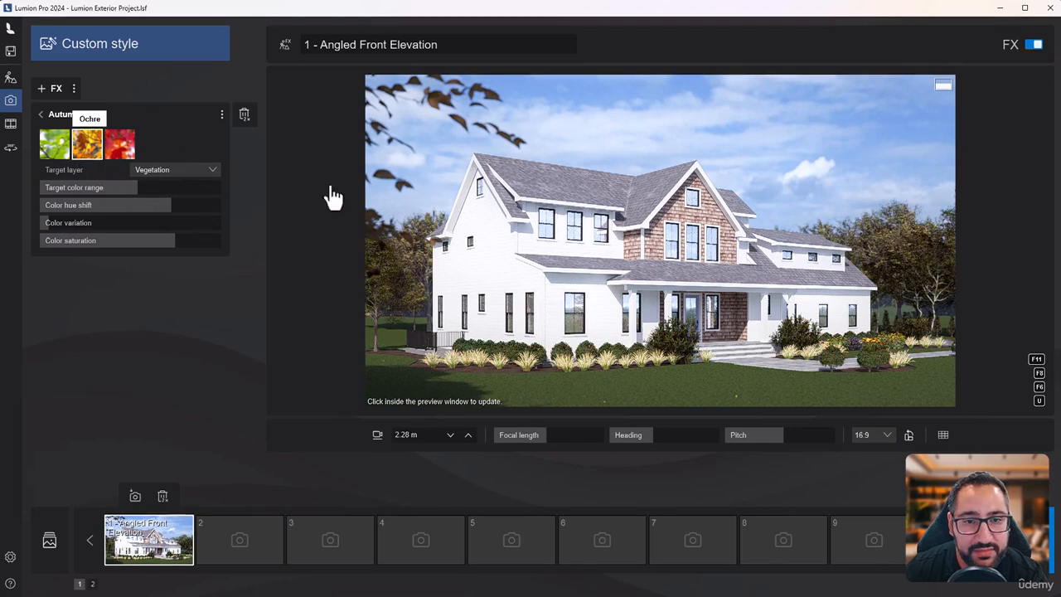
{"action": "left_click", "coordinate": [119, 146]}
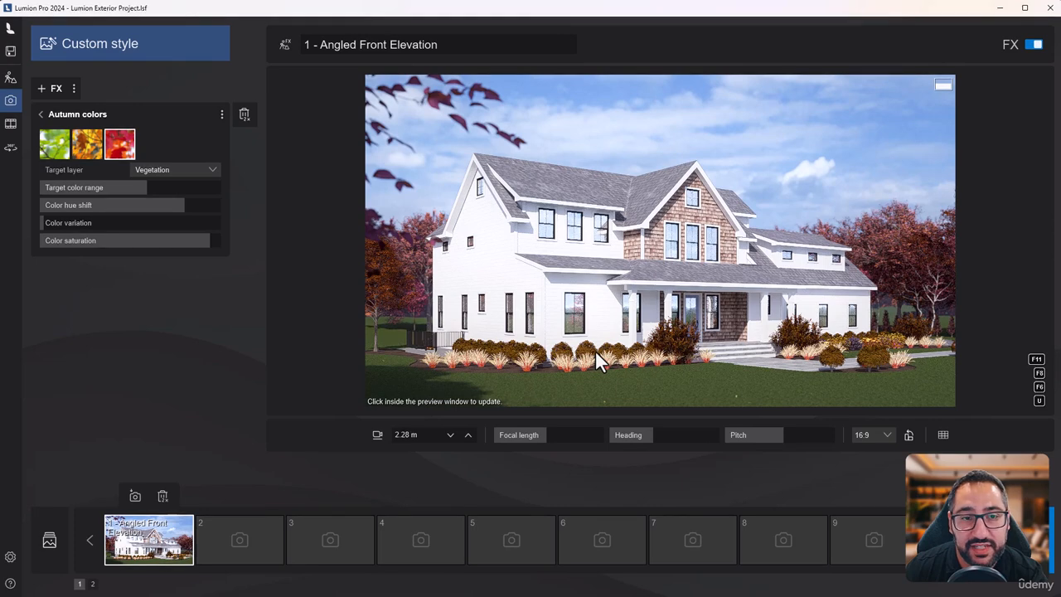
{"action": "left_click", "coordinate": [80, 153]}
{"action": "left_click", "coordinate": [912, 270]}
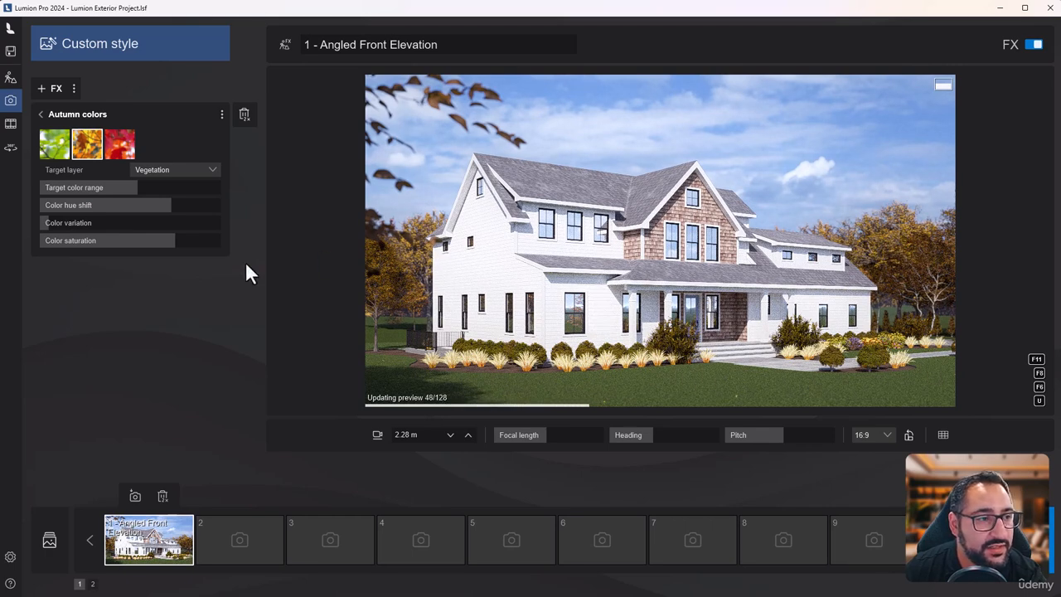
Step: Set Autumn colors' variation to 2%, test saturation at 300% and about a third of the range, try the green preset, and remove the effect
{"action": "left_click_drag", "start_coordinate": [34, 228], "coordinate": [32, 229]}
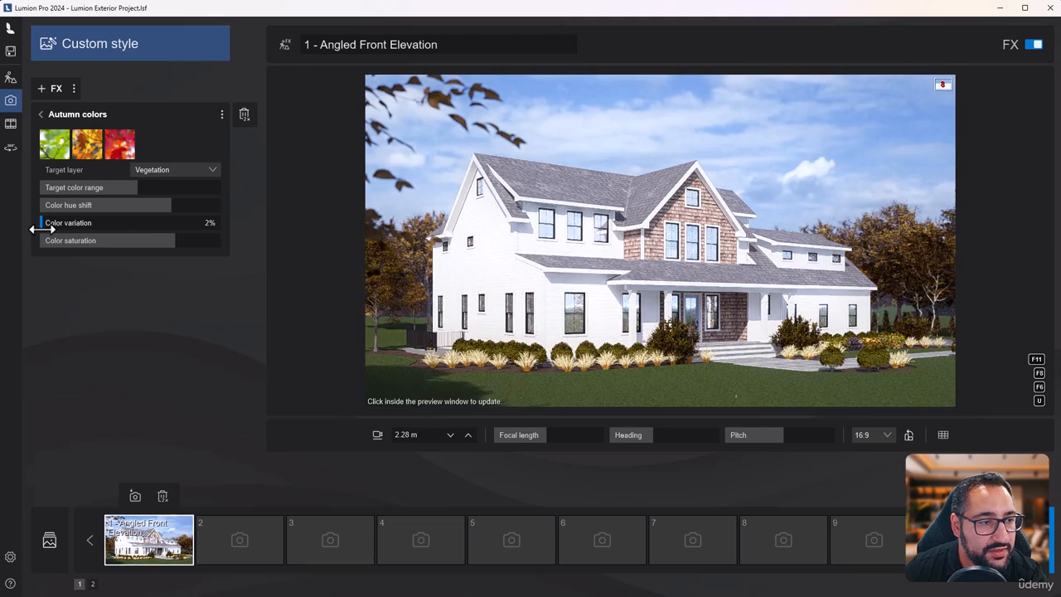
{"action": "left_click_drag", "start_coordinate": [99, 241], "coordinate": [416, 243]}
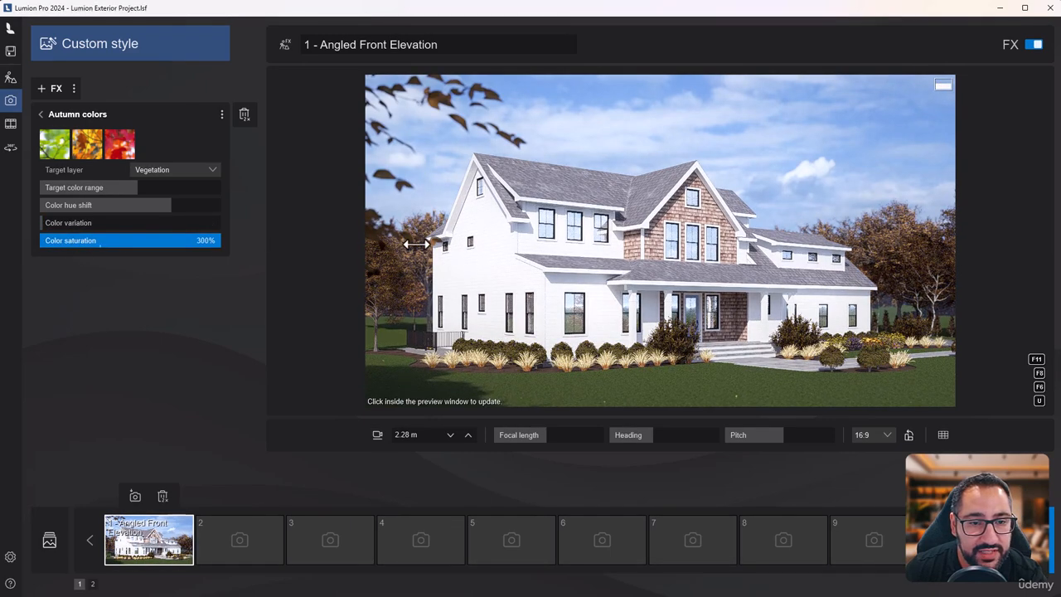
{"action": "left_click_drag", "start_coordinate": [12, 274], "coordinate": [95, 257]}
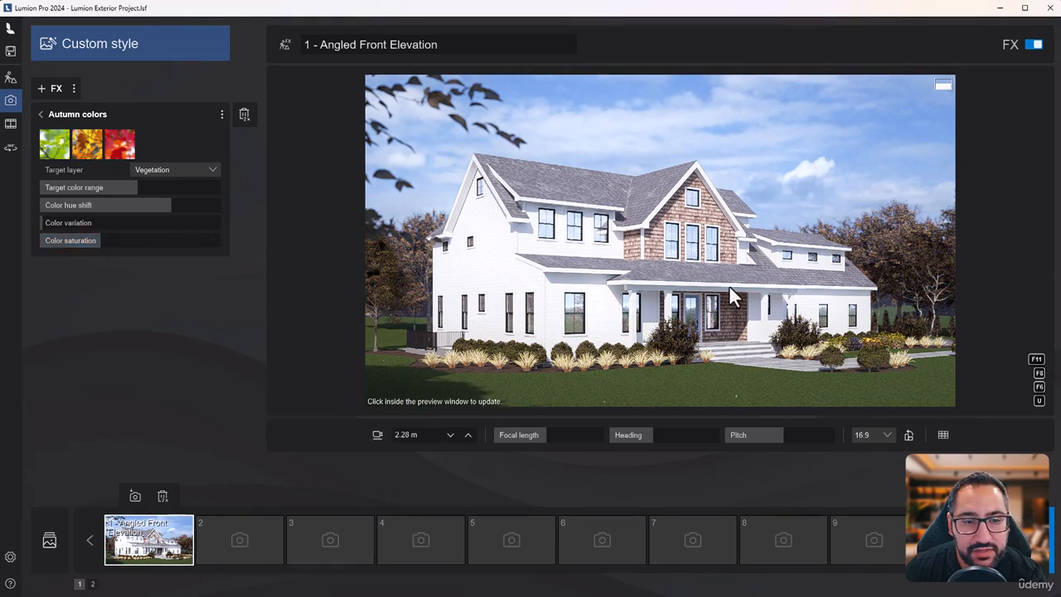
{"action": "left_click", "coordinate": [659, 300]}
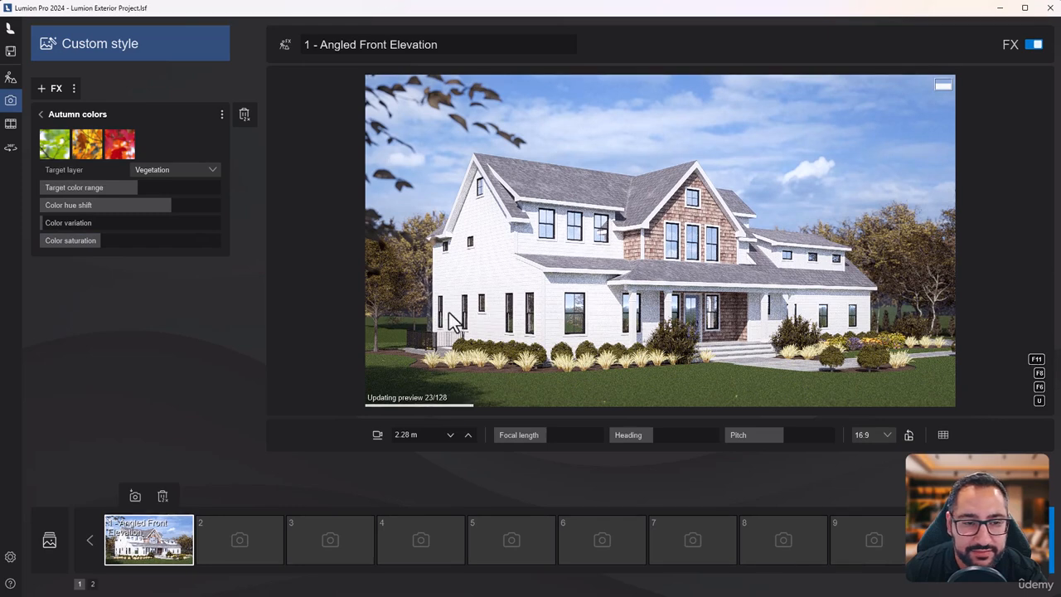
{"action": "left_click", "coordinate": [54, 146]}
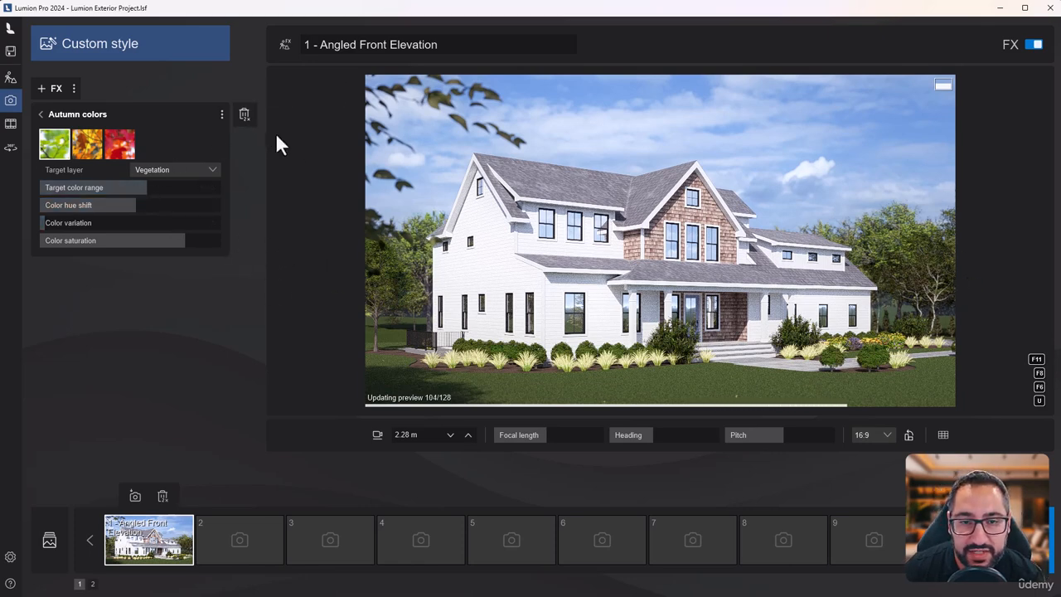
{"action": "double_click", "coordinate": [245, 115]}
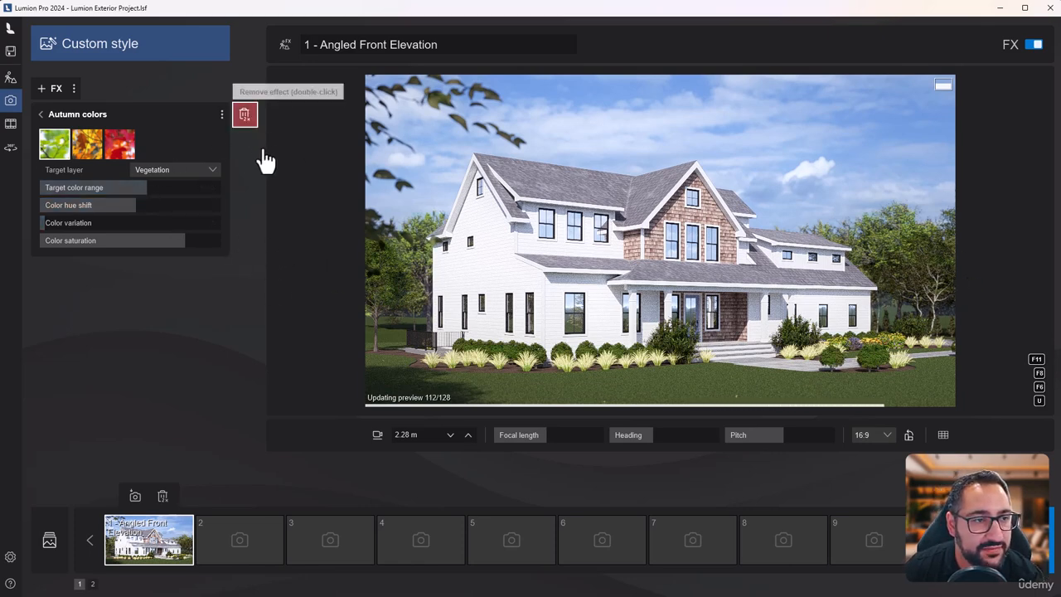
Step: Add the Chromatic aberrations effect to the photo and reduce its dispersion to almost zero
{"action": "left_click", "coordinate": [51, 93]}
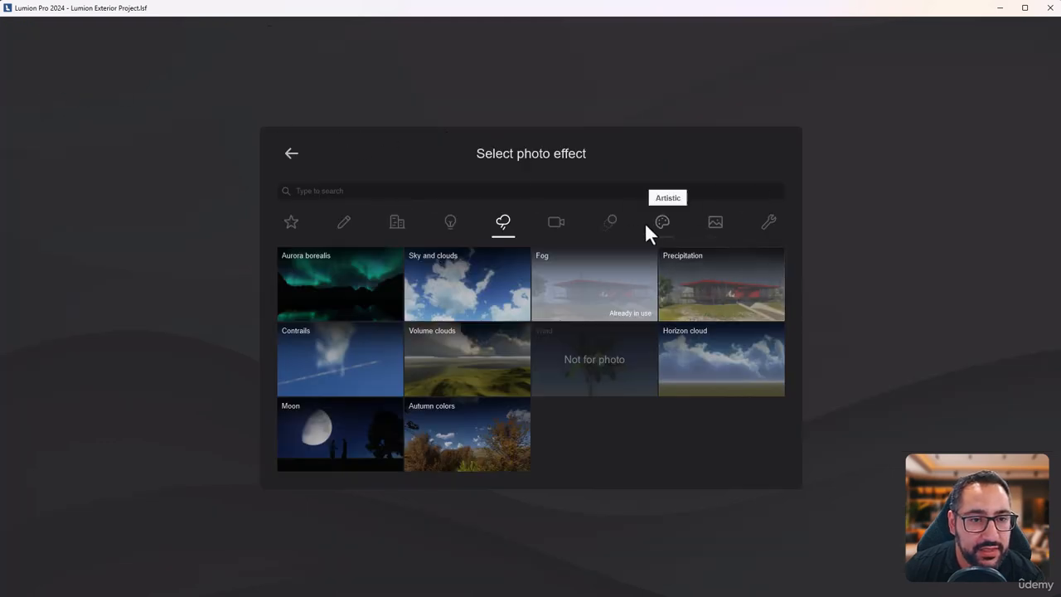
{"action": "left_click", "coordinate": [555, 232]}
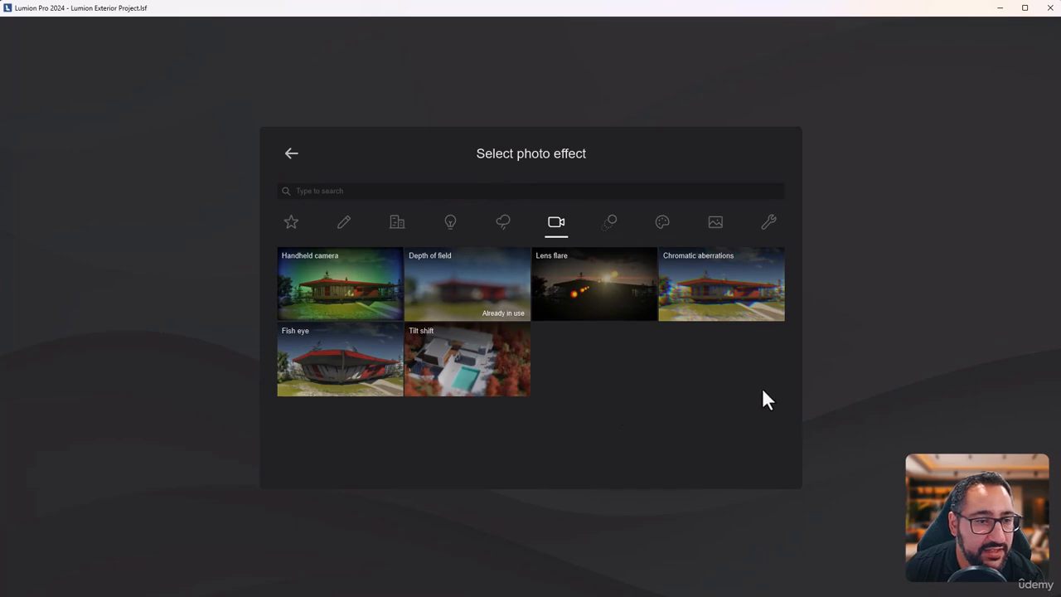
{"action": "left_click", "coordinate": [660, 313]}
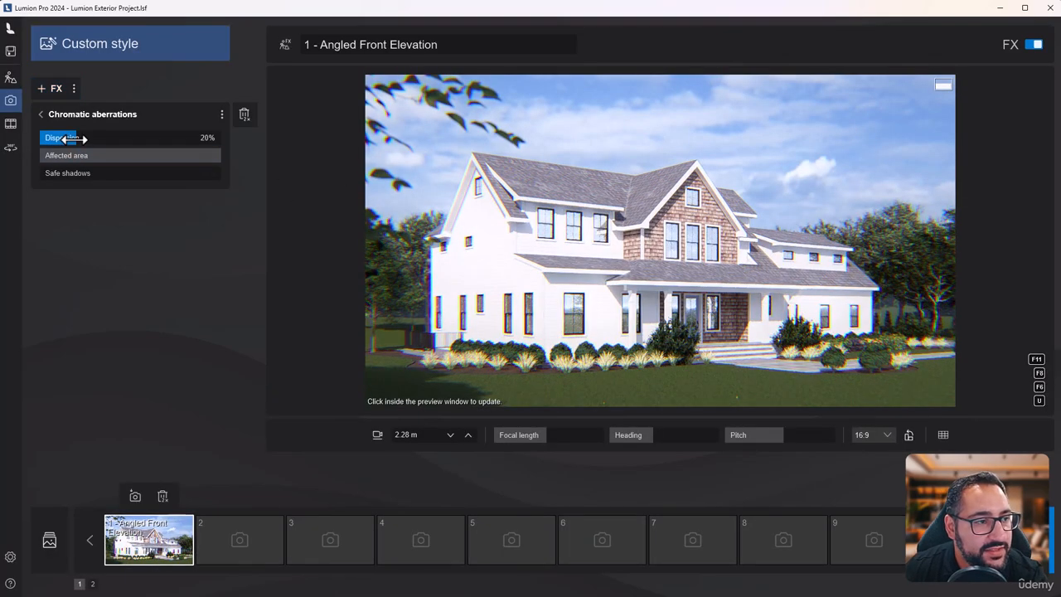
{"action": "left_click_drag", "start_coordinate": [73, 138], "coordinate": [46, 155]}
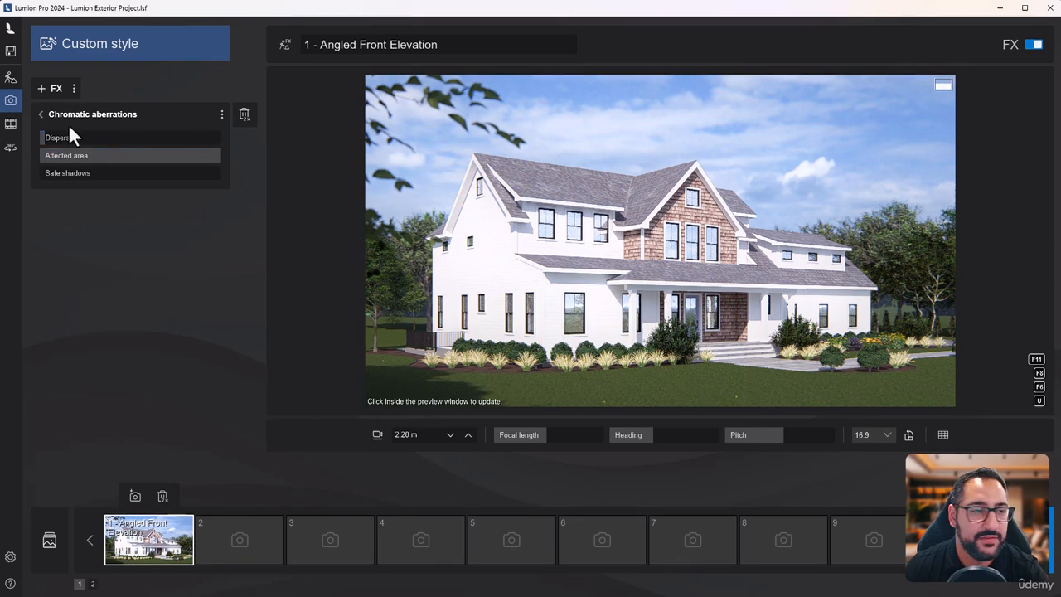
{"action": "left_click", "coordinate": [41, 114]}
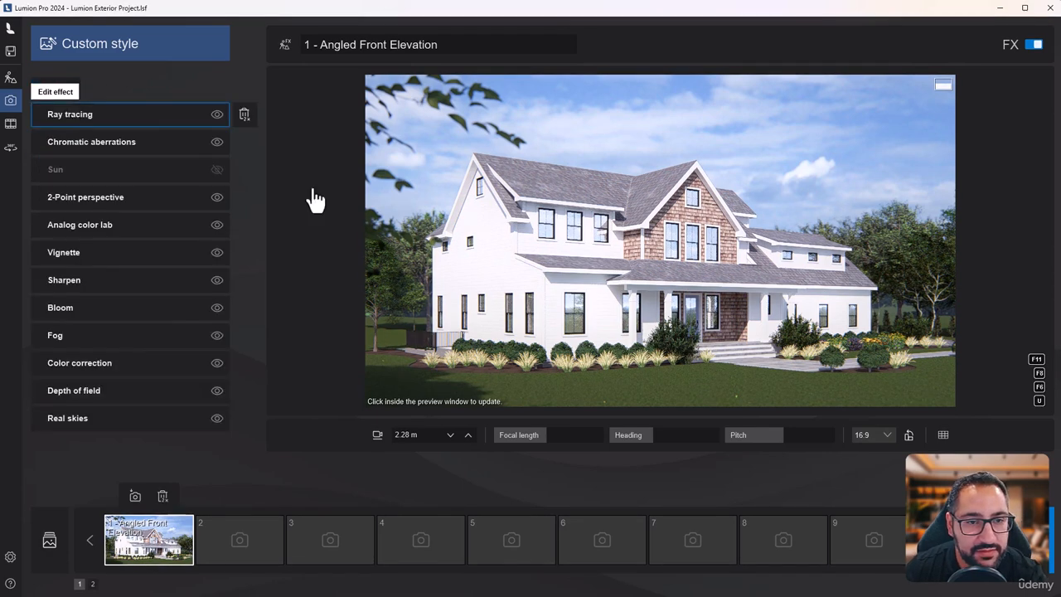
Step: Browse the remaining effect categories, add the Layer visibility effect, and hide layers 3, 4 and 5
{"action": "left_click", "coordinate": [46, 88]}
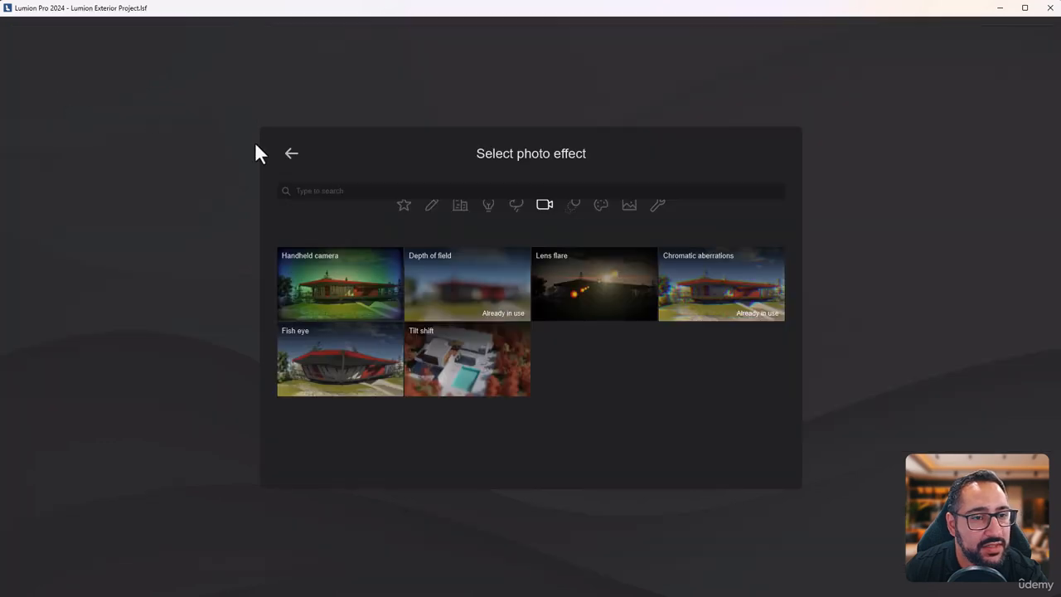
{"action": "left_click", "coordinate": [611, 222]}
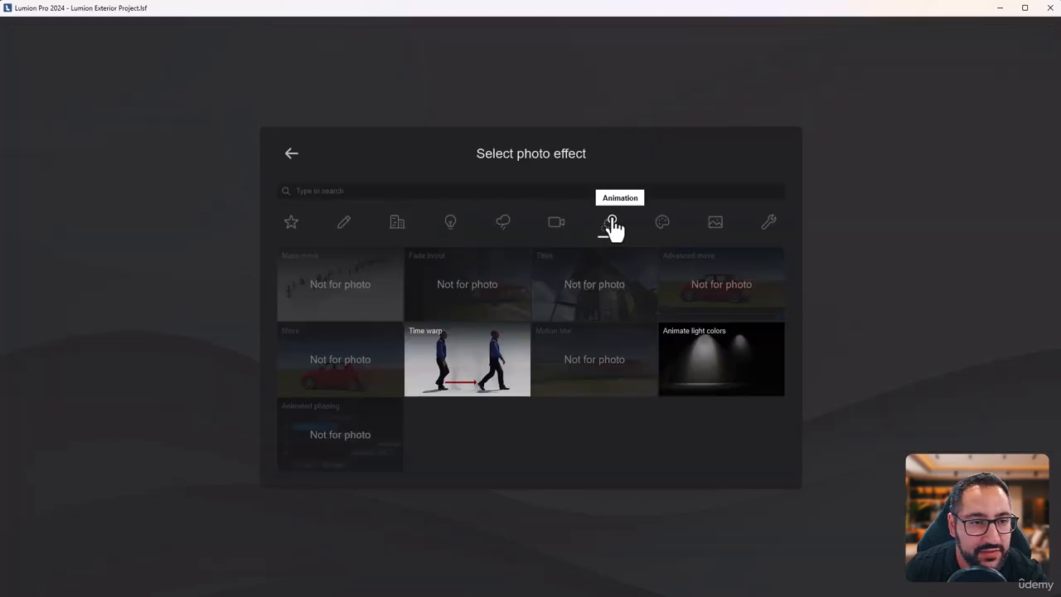
{"action": "left_click", "coordinate": [663, 223]}
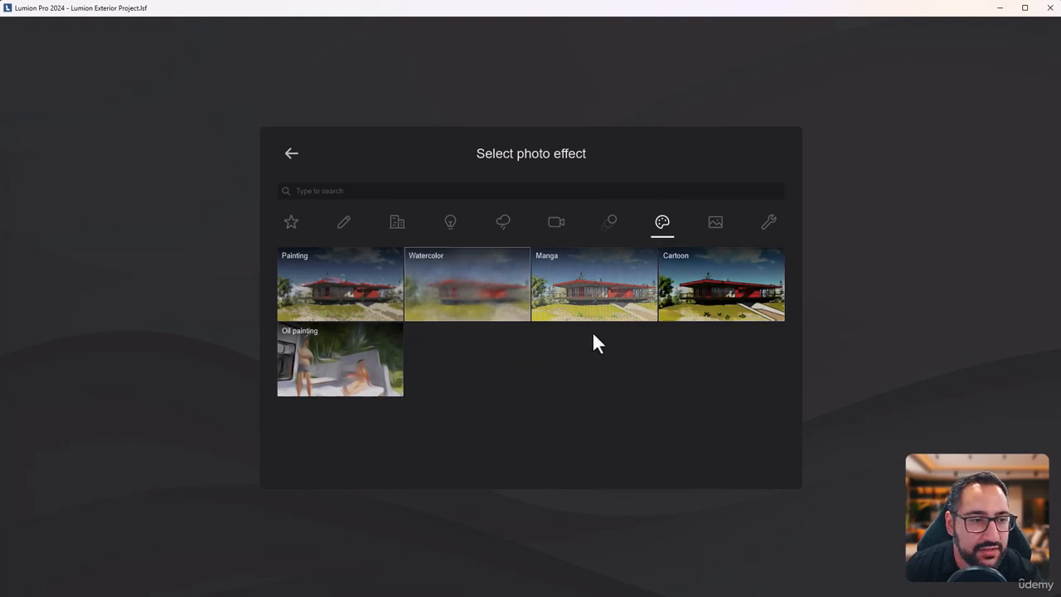
{"action": "left_click", "coordinate": [722, 238]}
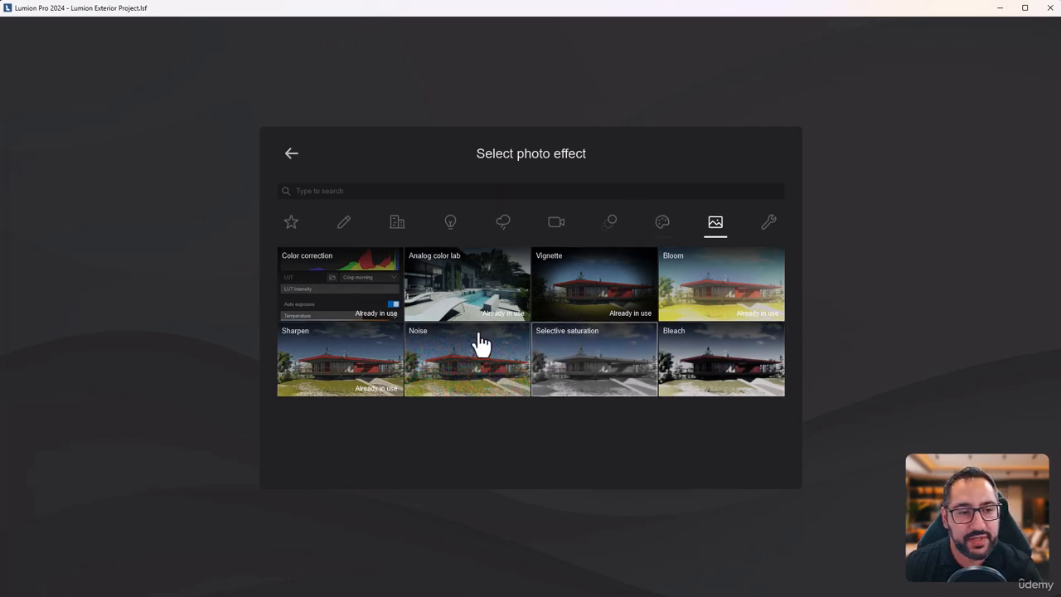
{"action": "left_click", "coordinate": [770, 227]}
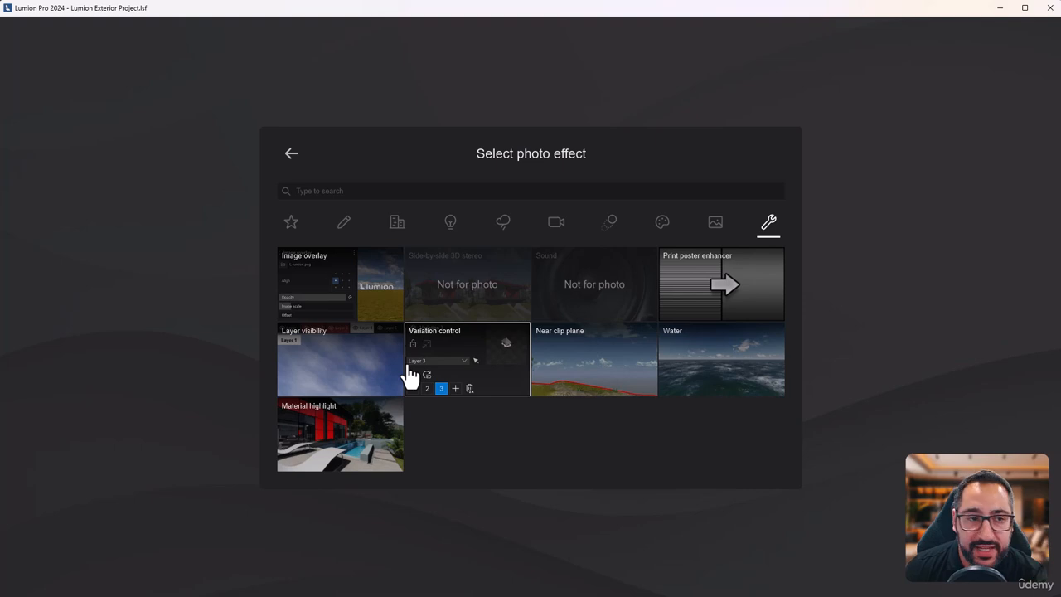
{"action": "left_click", "coordinate": [354, 362]}
{"action": "left_click", "coordinate": [81, 137]}
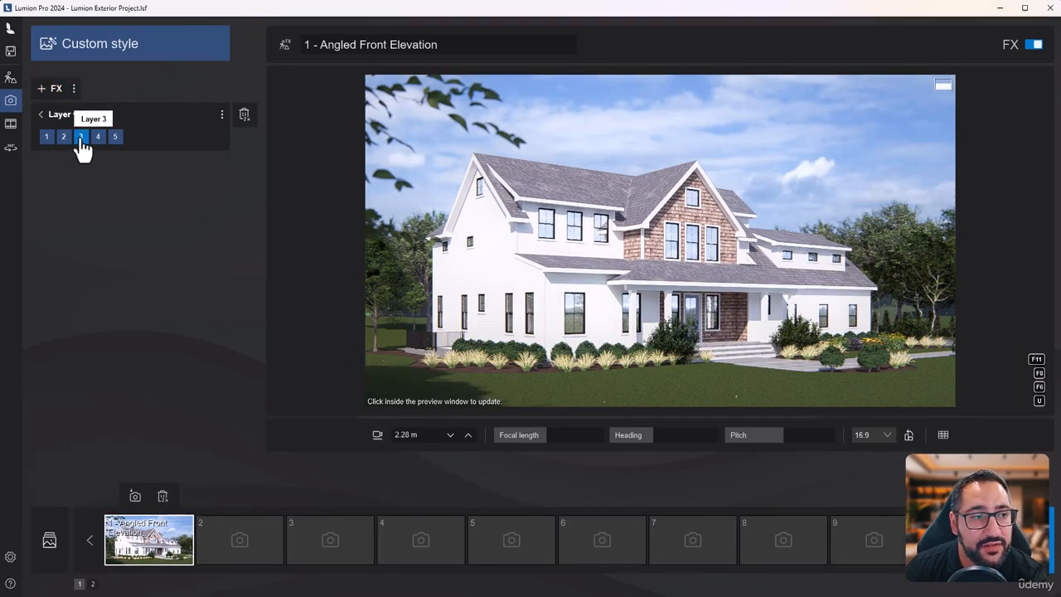
{"action": "left_click", "coordinate": [98, 137]}
{"action": "left_click", "coordinate": [116, 137]}
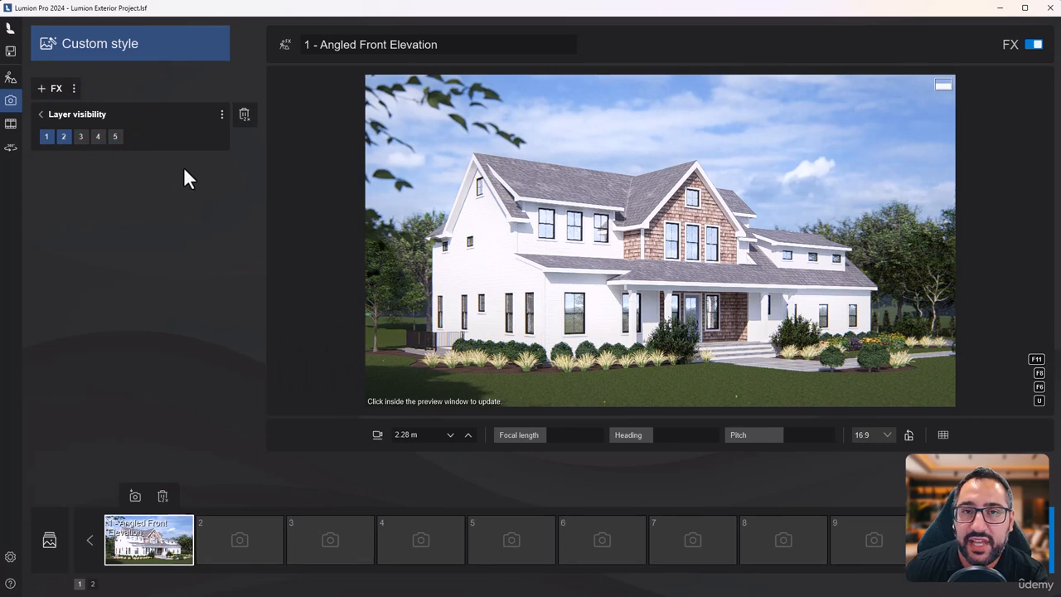
Step: Toggle layer 2 off and on again, and remove the Layer visibility effect from the photo
{"action": "left_click", "coordinate": [64, 138]}
{"action": "left_click", "coordinate": [64, 138]}
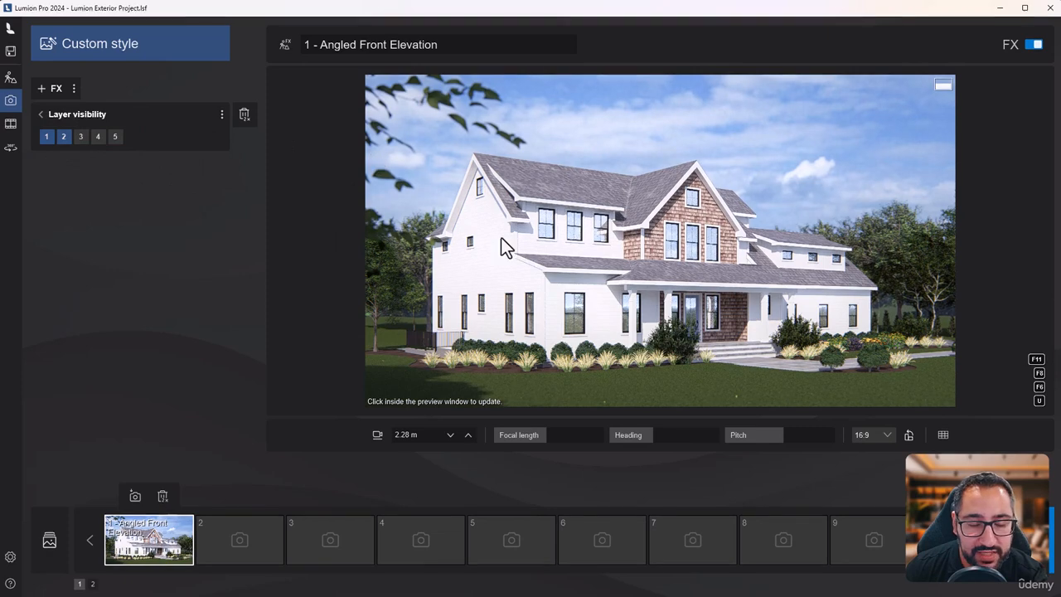
{"action": "double_click", "coordinate": [245, 115]}
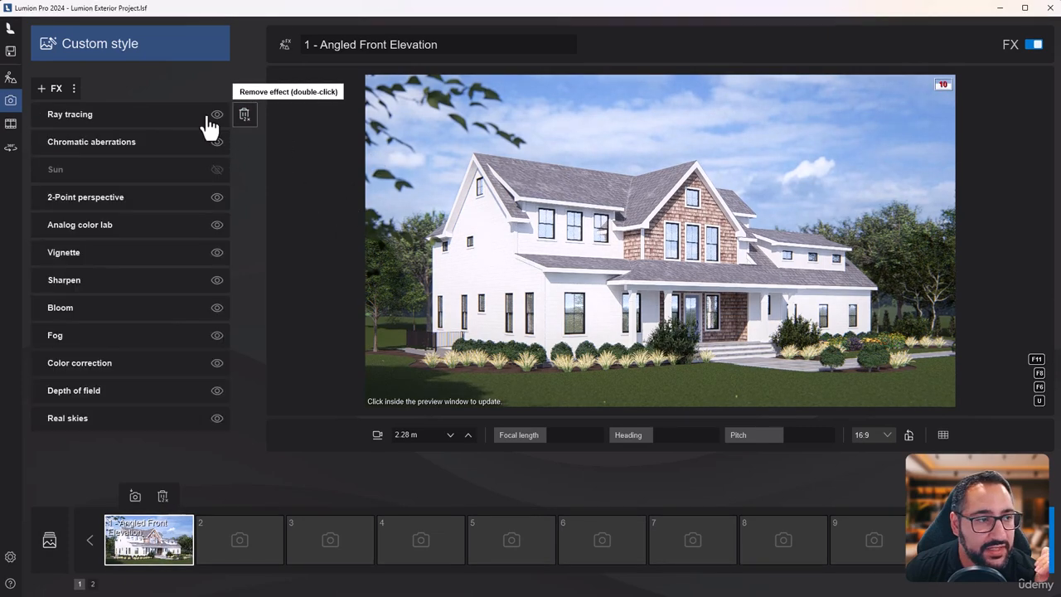
Step: Add the Variation control effect to the photo
{"action": "left_click", "coordinate": [52, 89]}
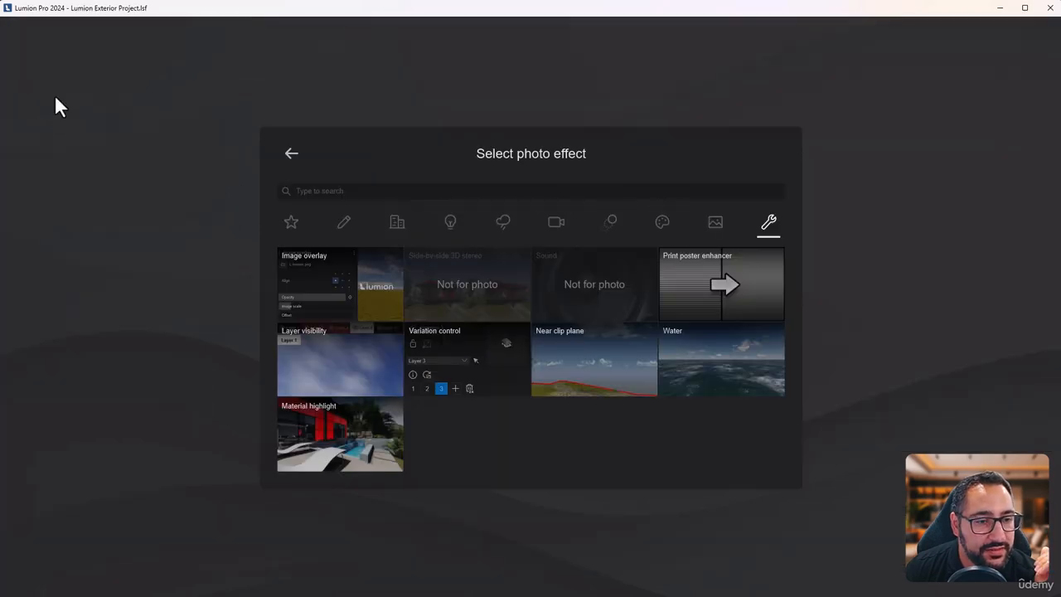
{"action": "left_click", "coordinate": [508, 366]}
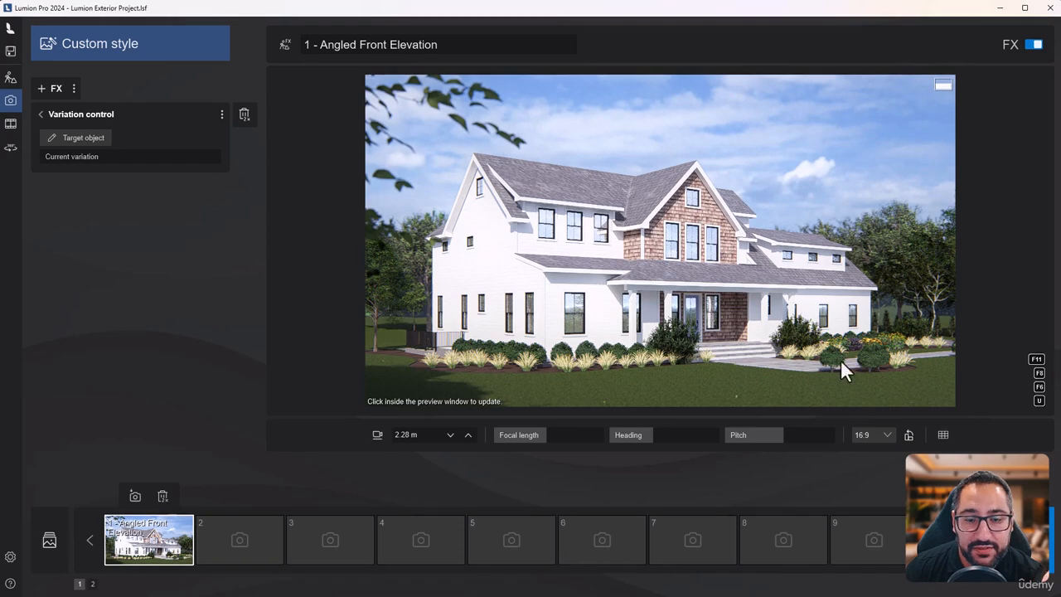
Step: Select the imported house model in build mode to inspect its variation options, and return to the Angled Front Elevation photo view
{"action": "left_click", "coordinate": [10, 77]}
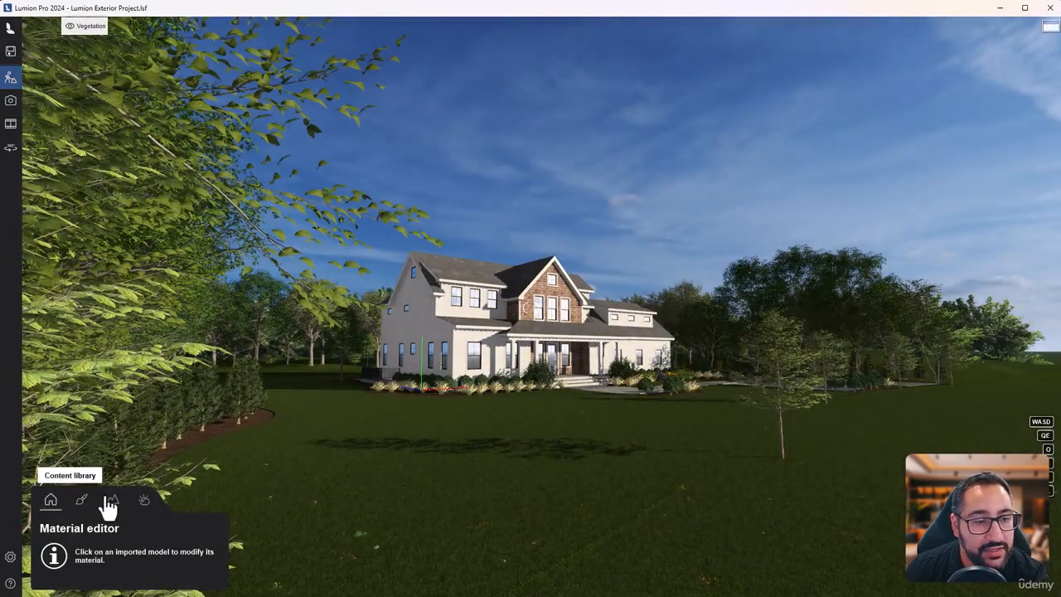
{"action": "left_click", "coordinate": [51, 499]}
{"action": "key", "text": "q"}
{"action": "right_click_drag", "start_coordinate": [590, 356], "coordinate": [580, 431]}
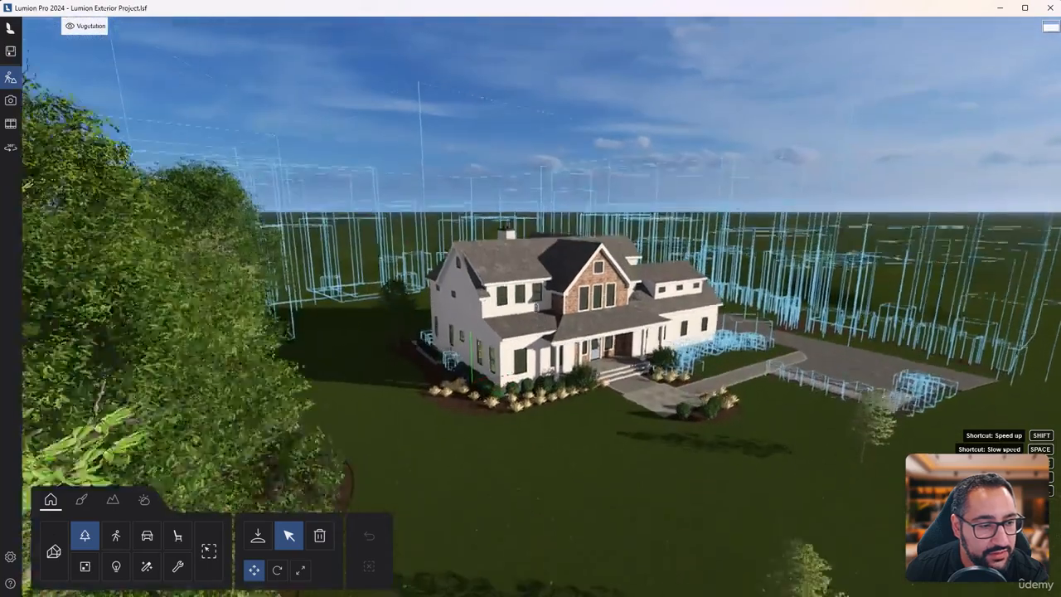
{"action": "left_click", "coordinate": [55, 548]}
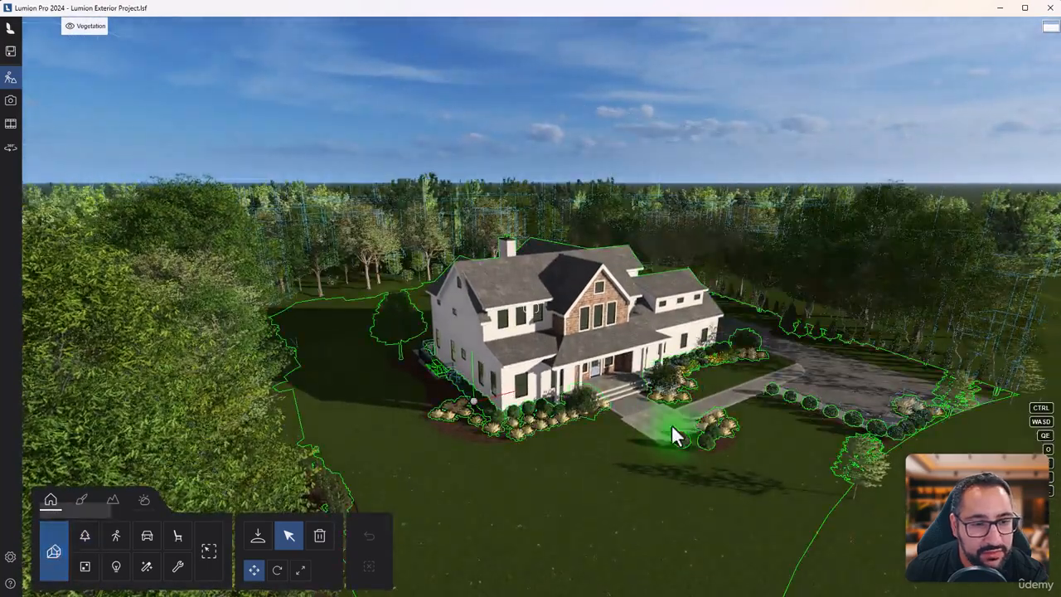
{"action": "left_click", "coordinate": [635, 404]}
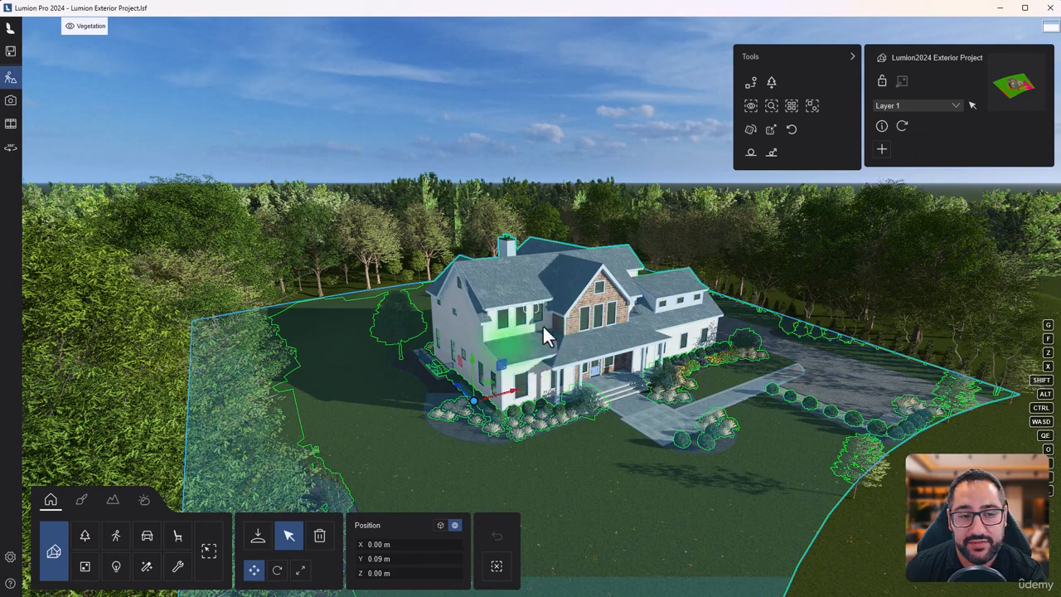
{"action": "scroll", "coordinate": [508, 332], "scroll_direction": "up", "scroll_amount": 5}
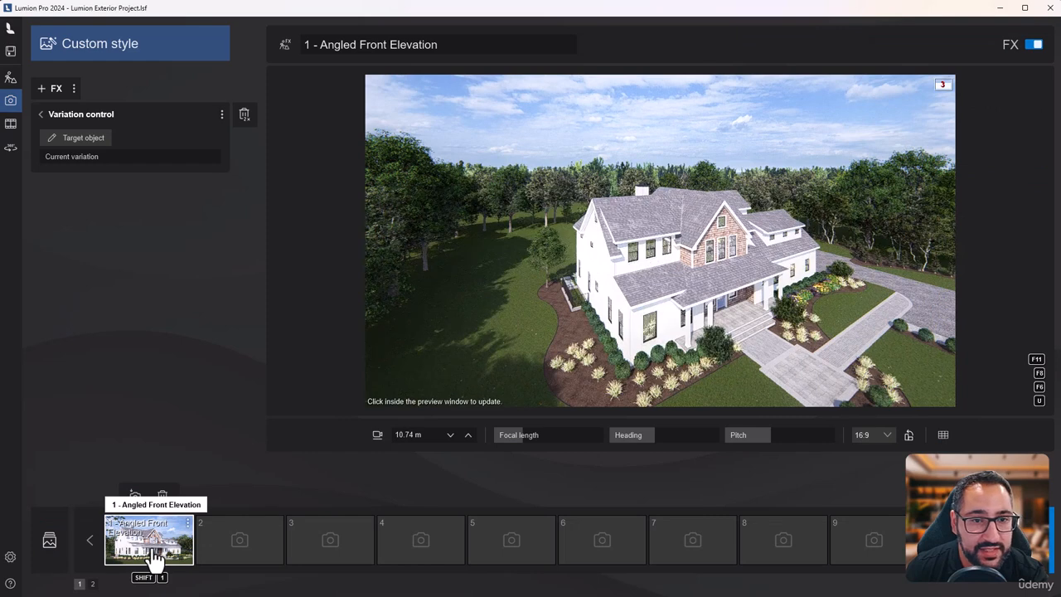
{"action": "left_click", "coordinate": [152, 551]}
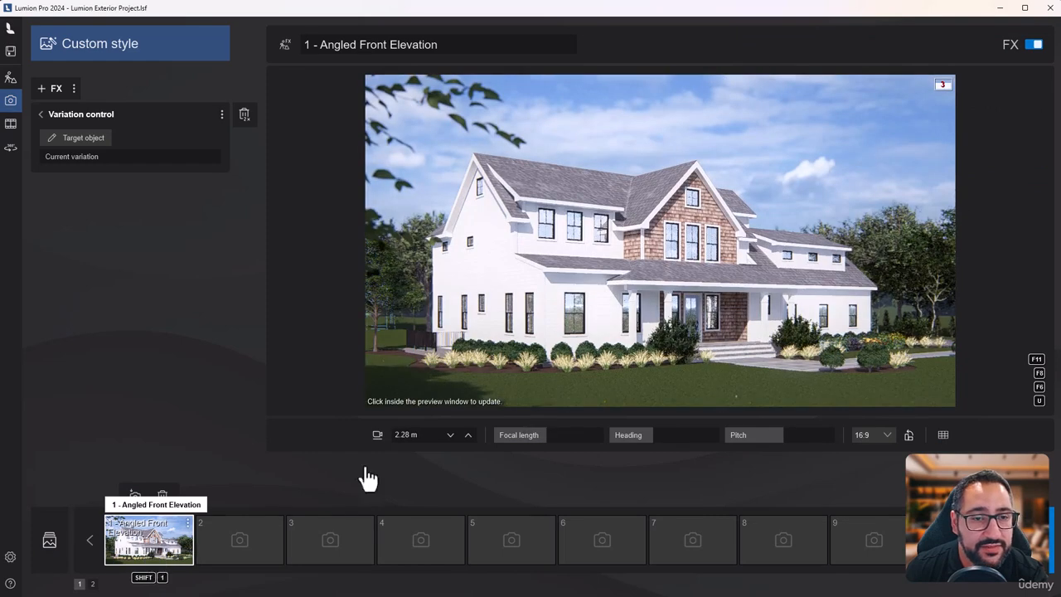
Step: Set the Variation control effect's current variation to 1, and remove the effect from the photo
{"action": "left_click", "coordinate": [85, 146]}
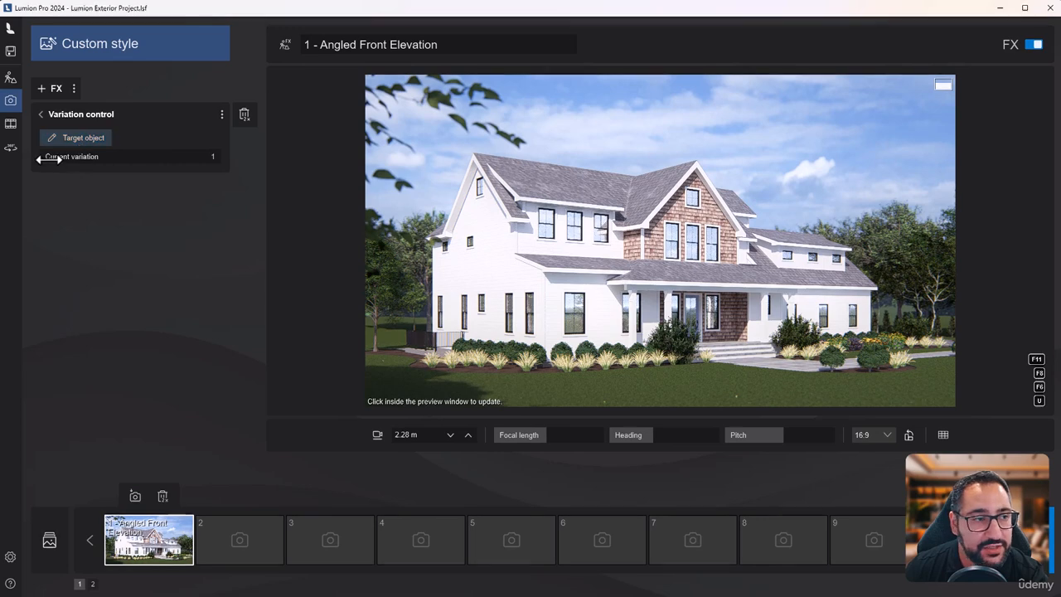
{"action": "left_click", "coordinate": [64, 122]}
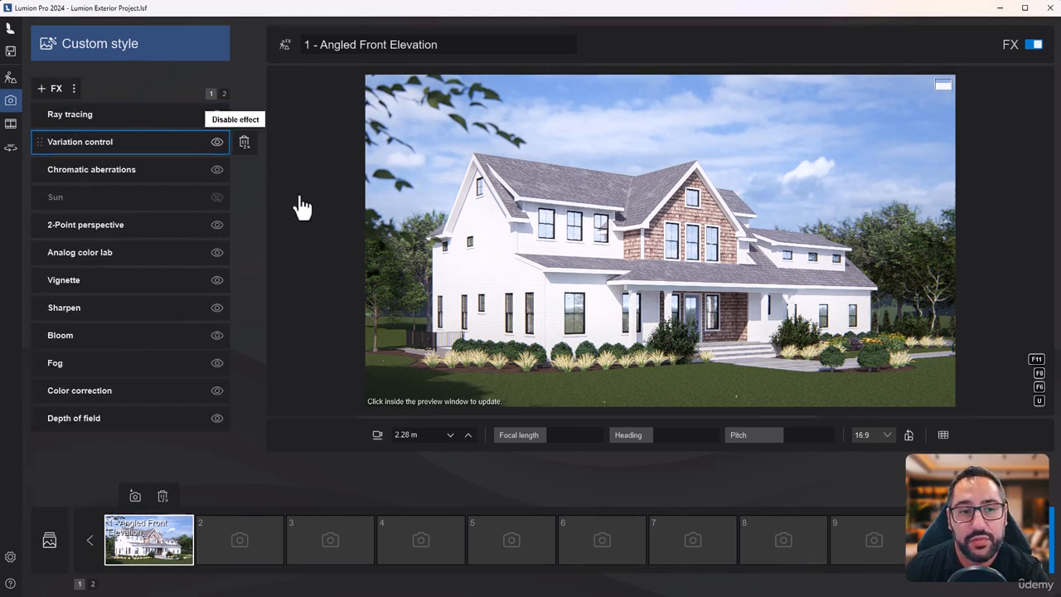
{"action": "double_click", "coordinate": [245, 142]}
Step: Add the Near clip plane effect to the photo and raise its clip distance to 10 m
{"action": "left_click", "coordinate": [44, 87]}
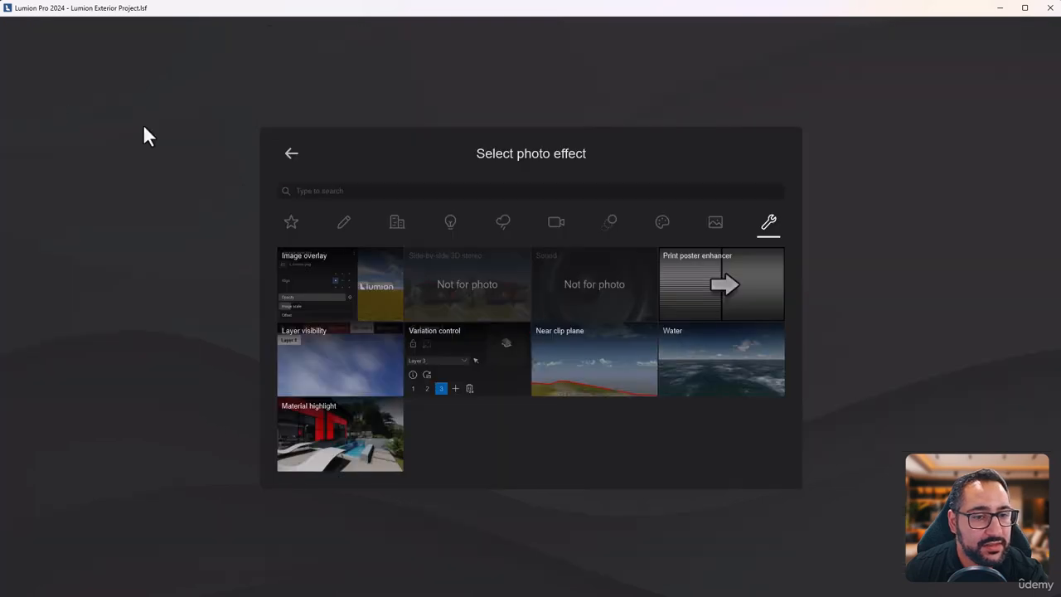
{"action": "left_click", "coordinate": [580, 332]}
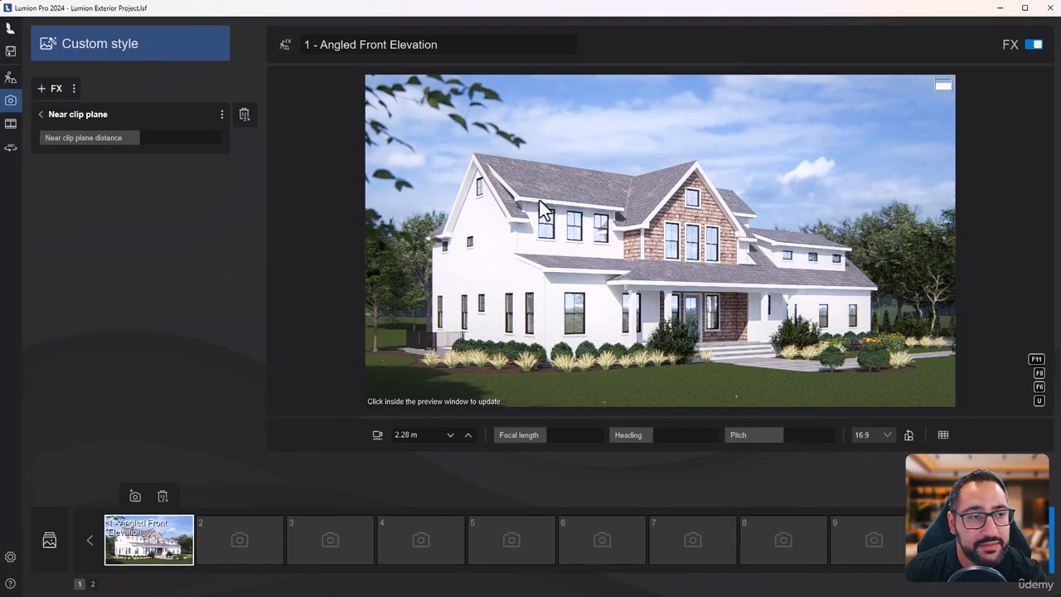
{"action": "left_click_drag", "start_coordinate": [157, 139], "coordinate": [235, 141]}
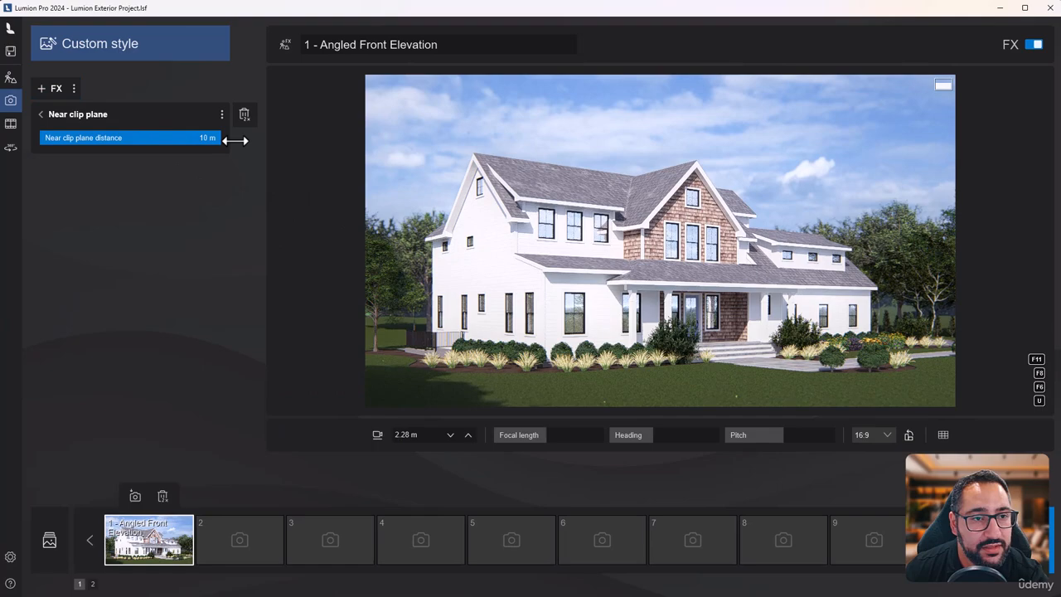
Step: Reduce the near clip plane distance to its minimum, restore the saved Angled Front Elevation view, and update the preview
{"action": "left_click", "coordinate": [161, 140]}
{"action": "right_click_drag", "start_coordinate": [655, 241], "coordinate": [448, 232]}
{"action": "left_click_drag", "start_coordinate": [164, 137], "coordinate": [38, 139]}
{"action": "key", "text": "shift+1"}
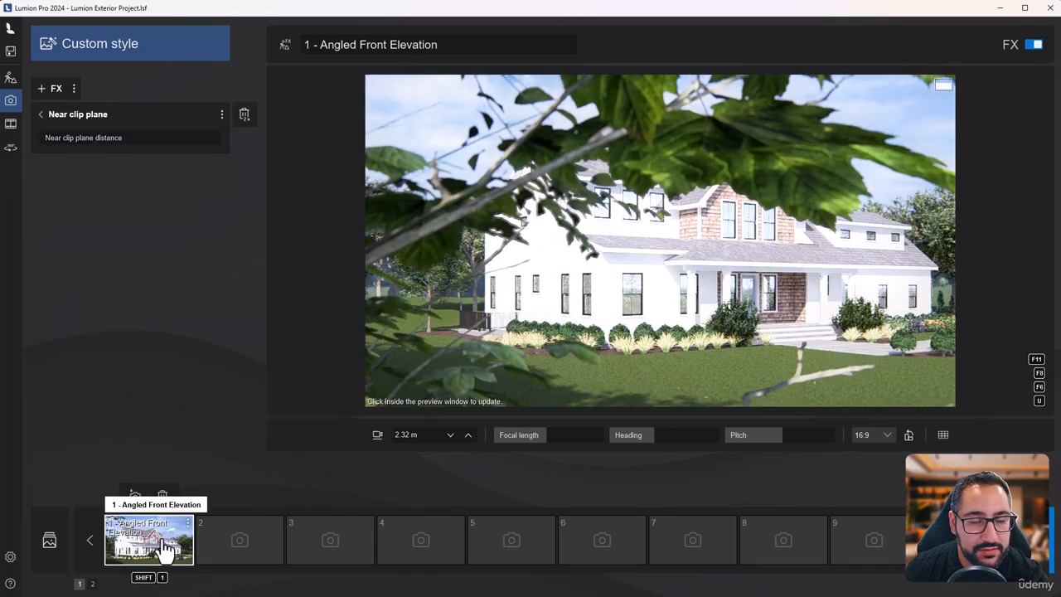
{"action": "left_click", "coordinate": [160, 556]}
{"action": "left_click", "coordinate": [630, 323]}
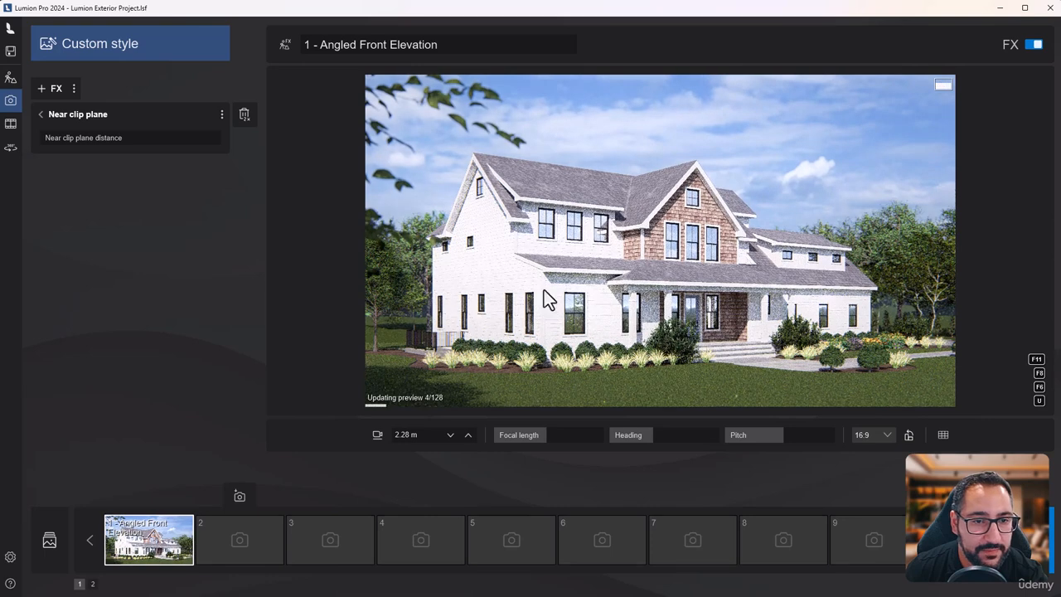
Step: Review the remaining utility effects without adding one, and open the settings of the photo's Fog effect
{"action": "left_click", "coordinate": [40, 114]}
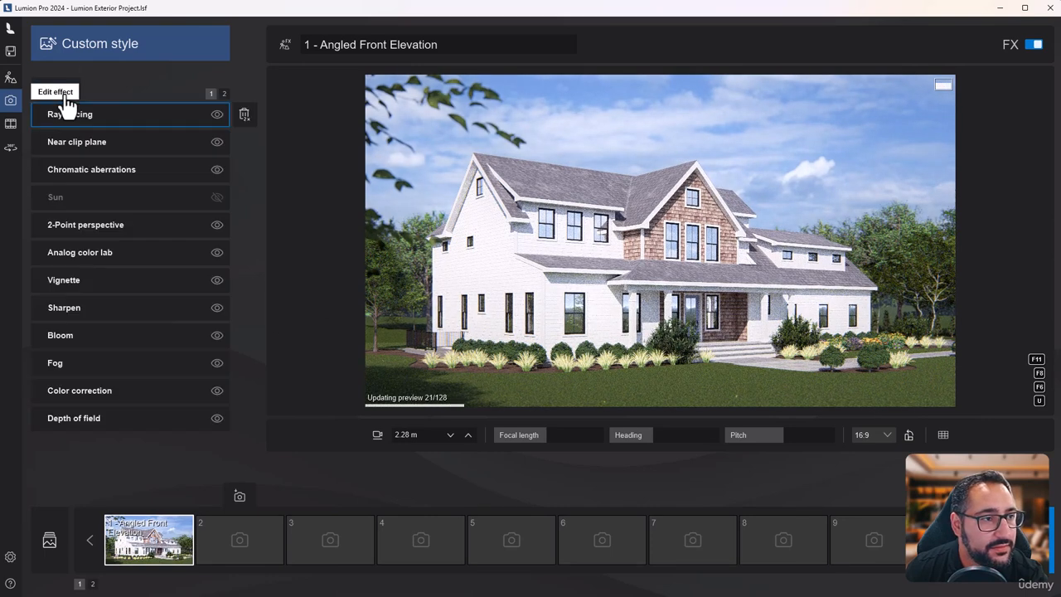
{"action": "left_click", "coordinate": [48, 88]}
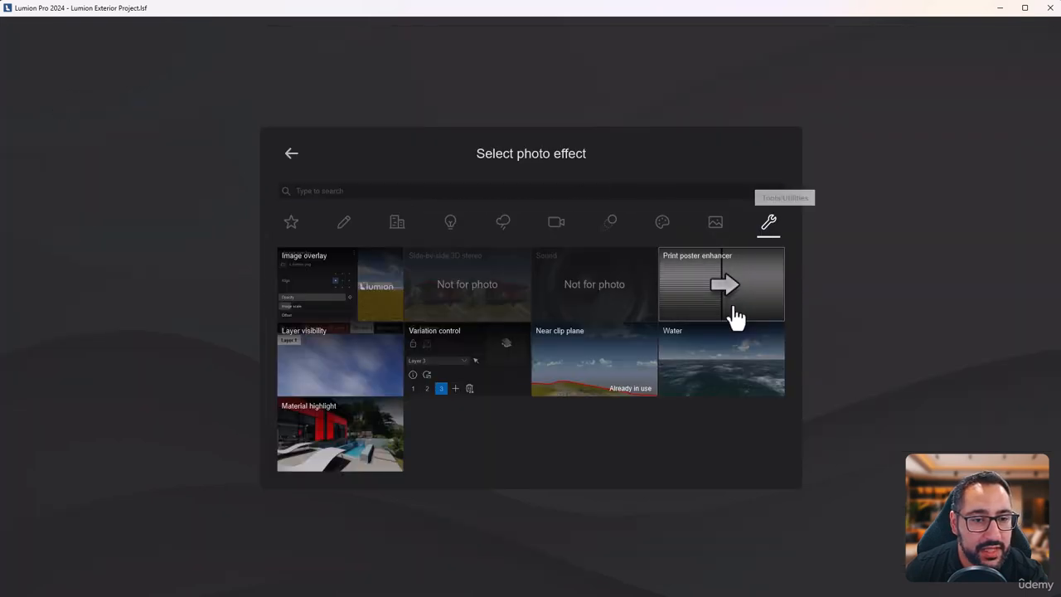
{"action": "left_click", "coordinate": [291, 153]}
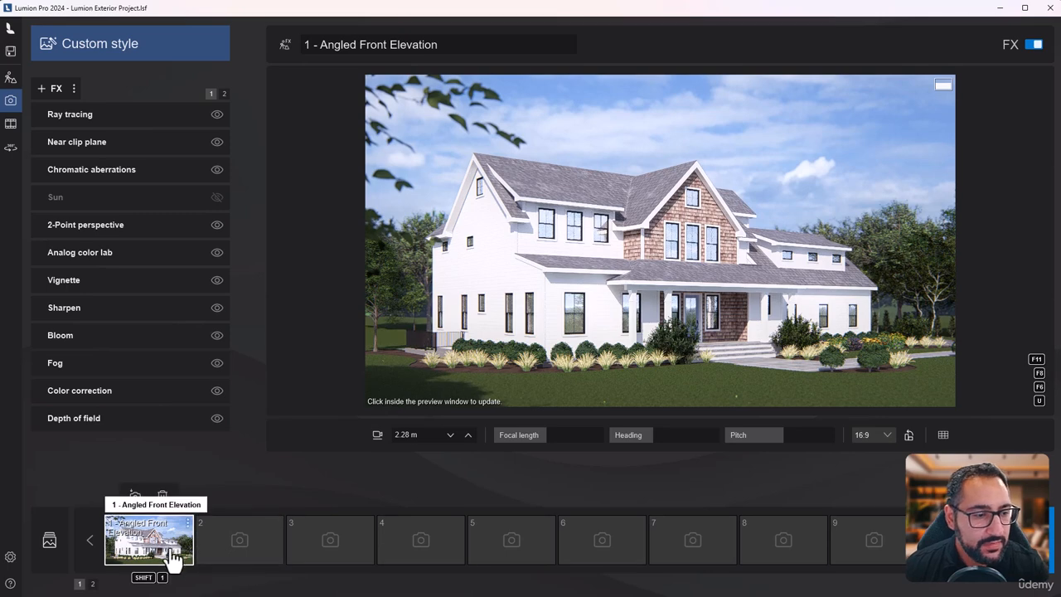
{"action": "left_click", "coordinate": [156, 365]}
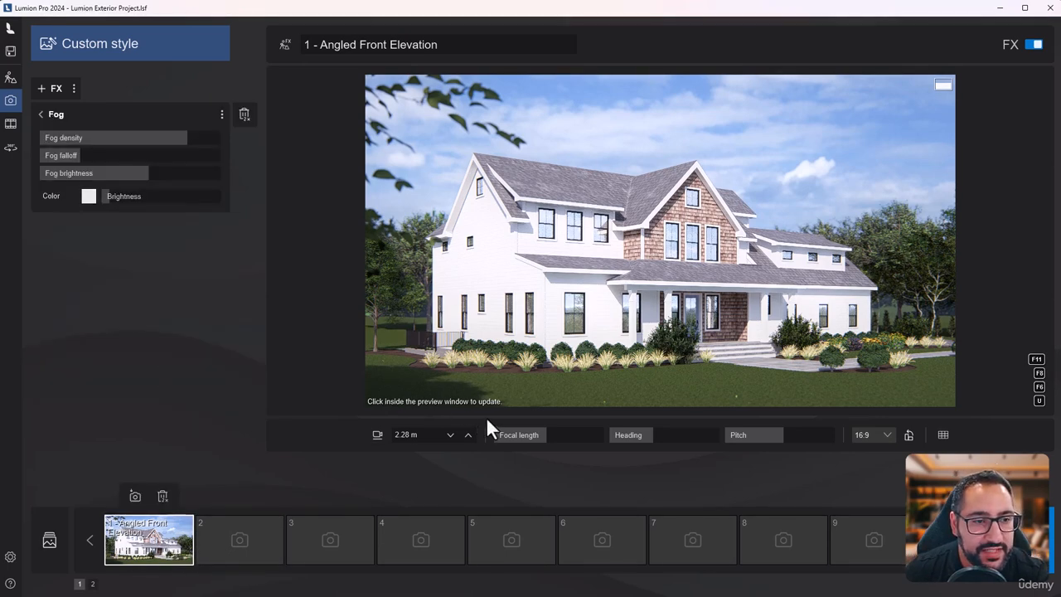